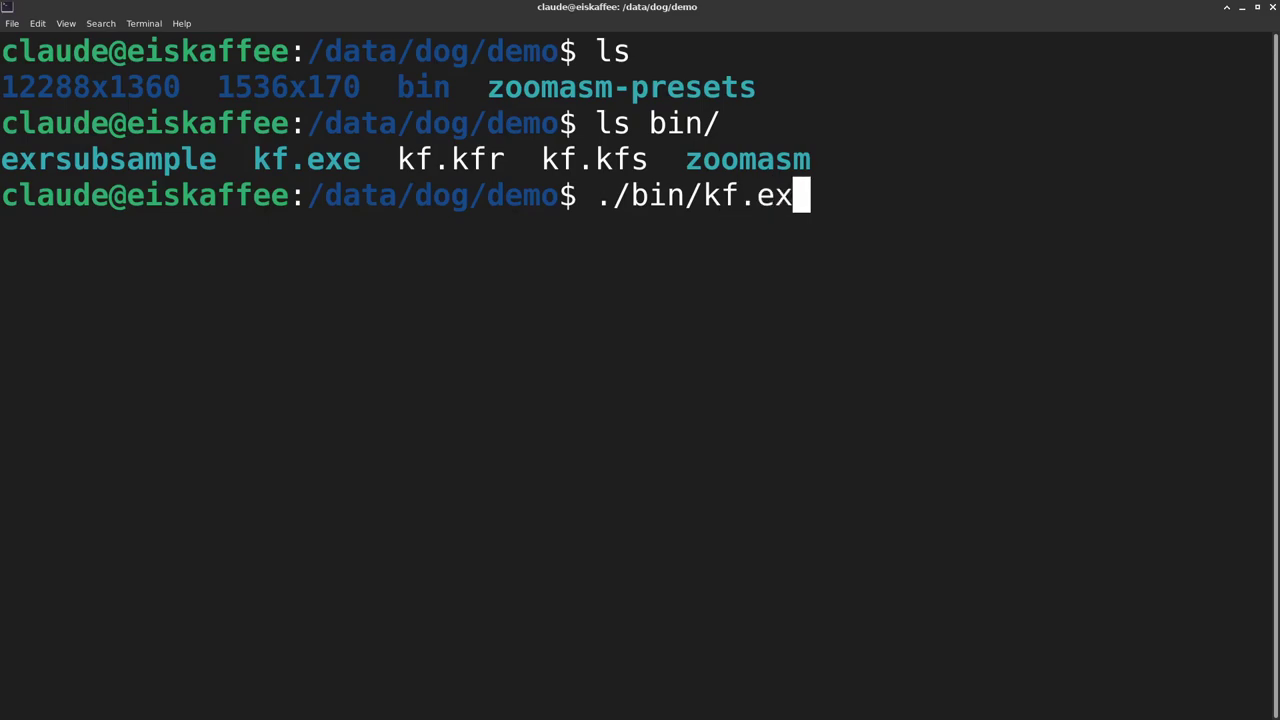
Launch ./bin/kf.exe from the terminal, then zoom in once and back out to the full Mandelbrot set.
text(e)
key(Return)
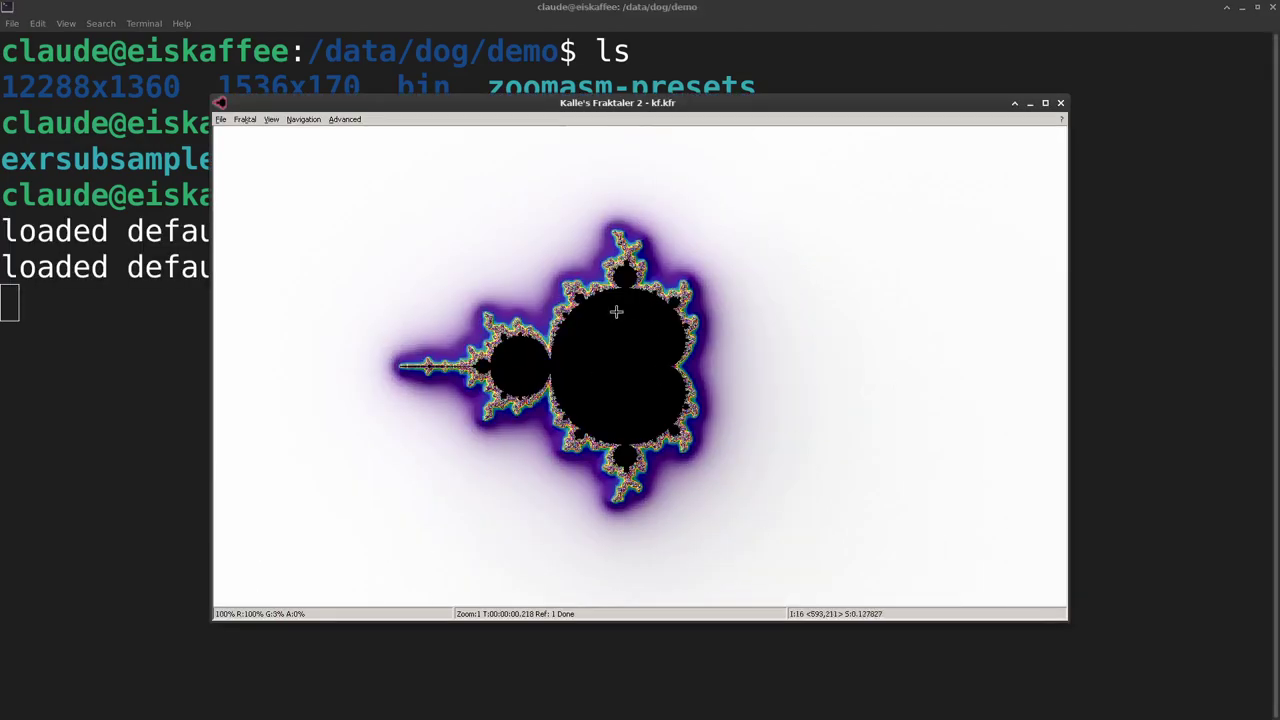
click(627, 277)
right_click(627, 277)
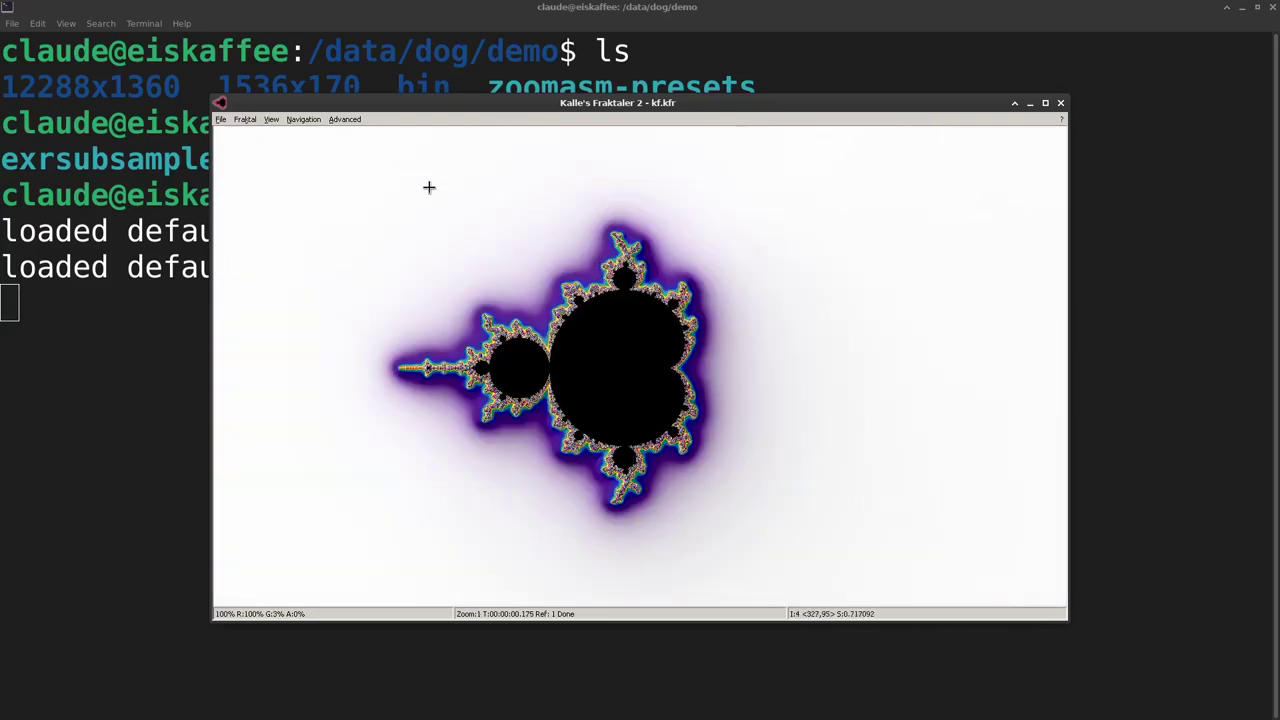
Apply a hybrid formula: group 2 at 1 repeat with its formula options ticked, group 3 at 1 repeat.
click(245, 119)
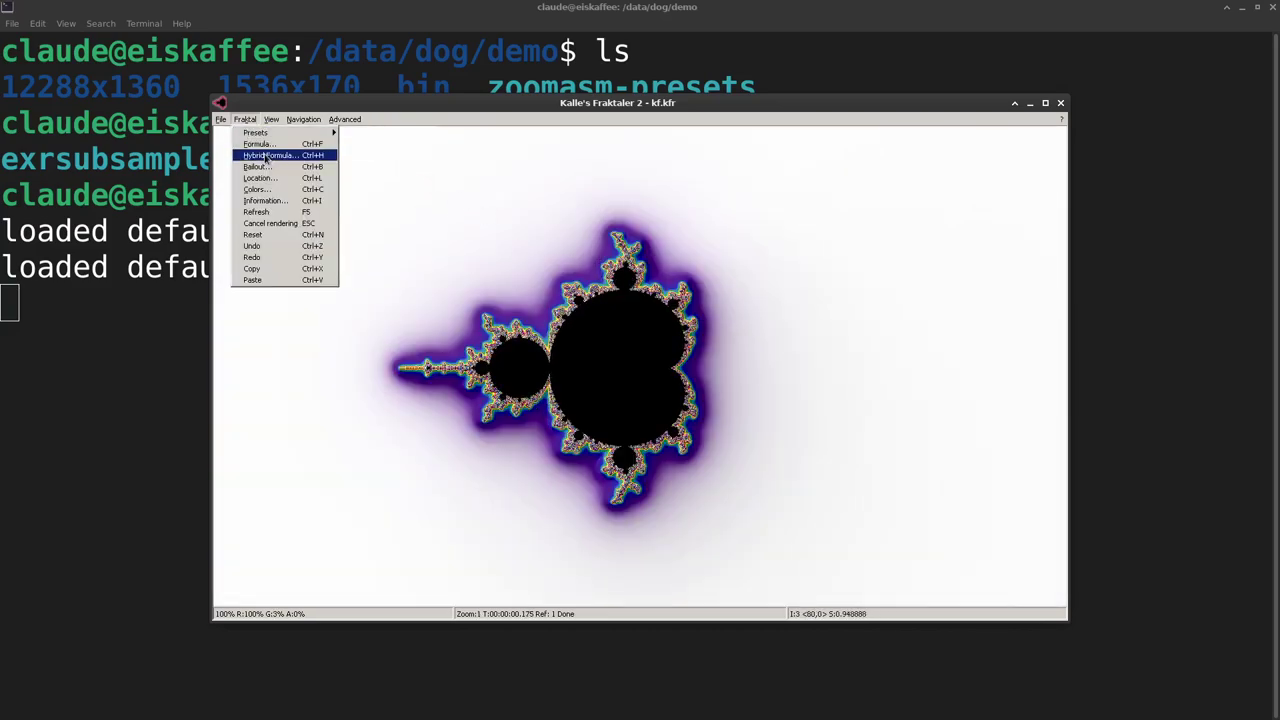
click(333, 158)
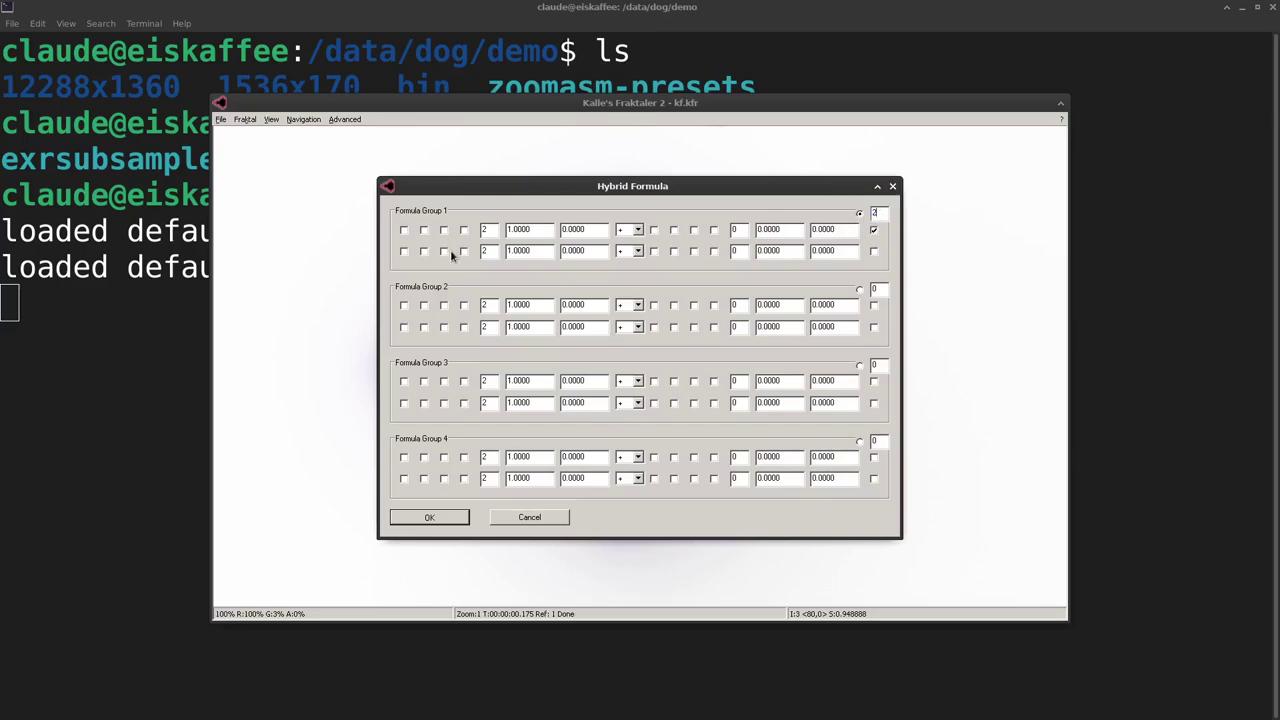
double_click(877, 289)
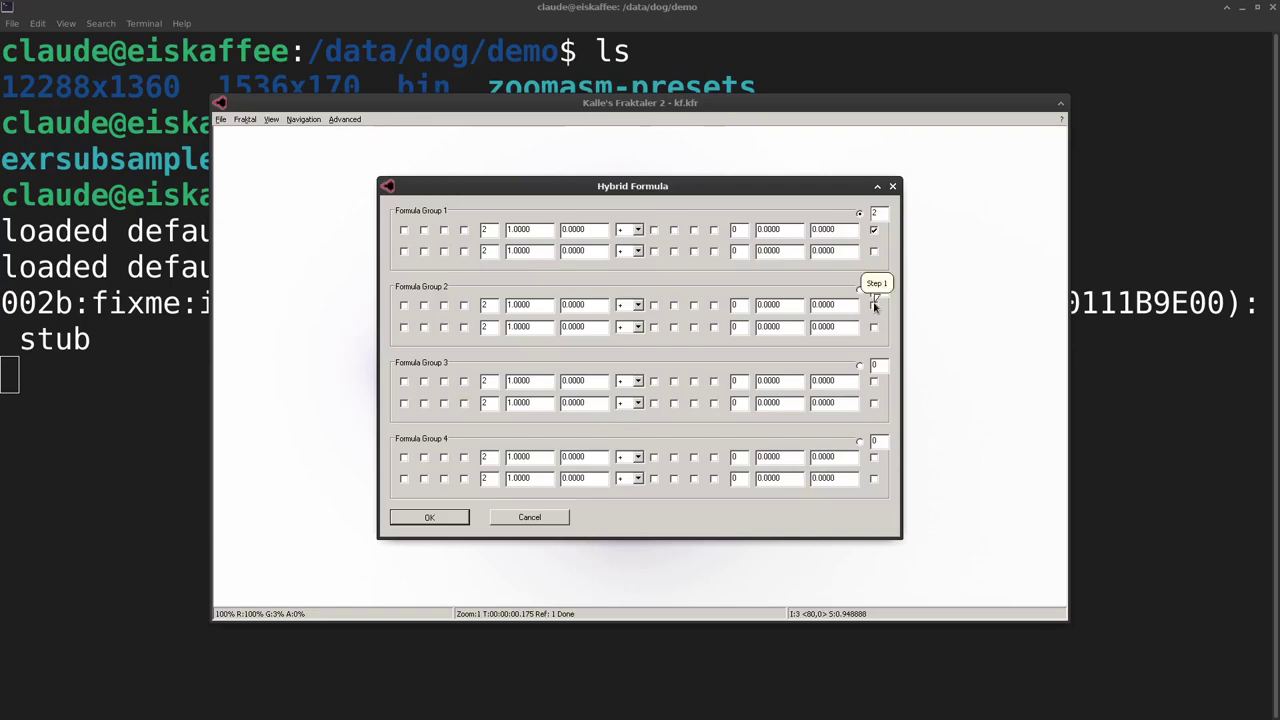
click(874, 305)
click(424, 306)
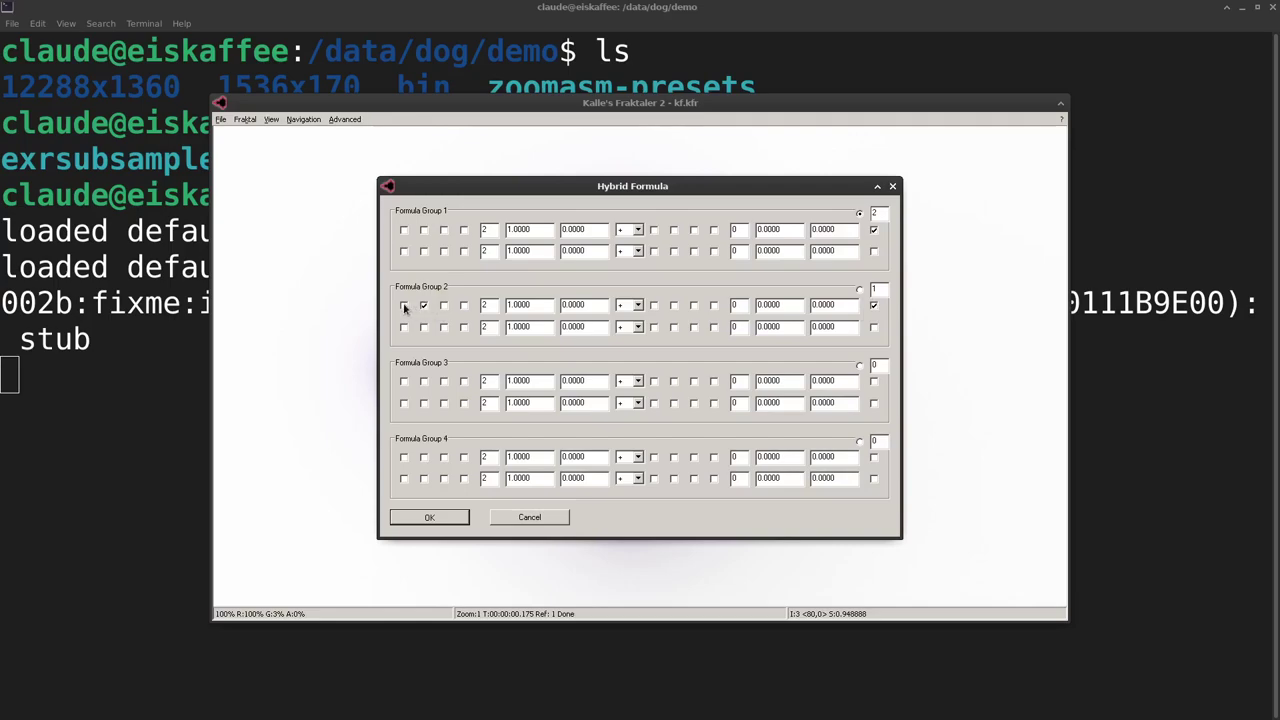
click(404, 306)
text(1)
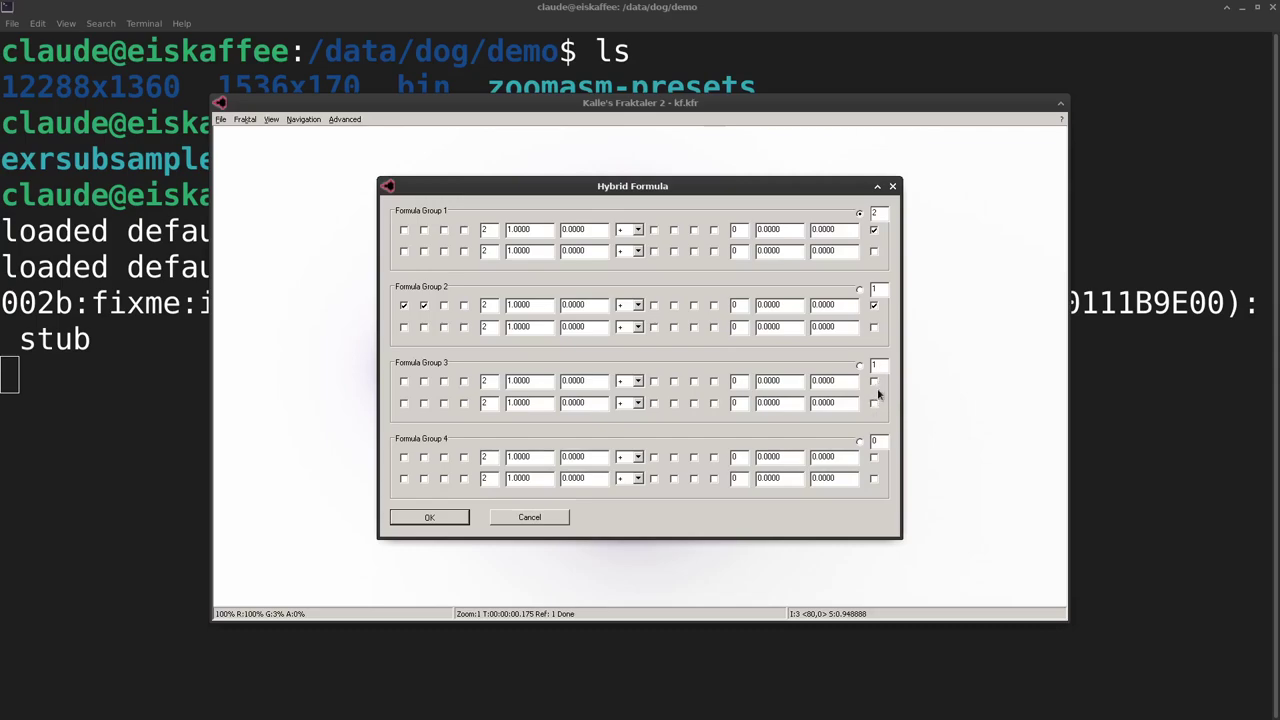
click(457, 515)
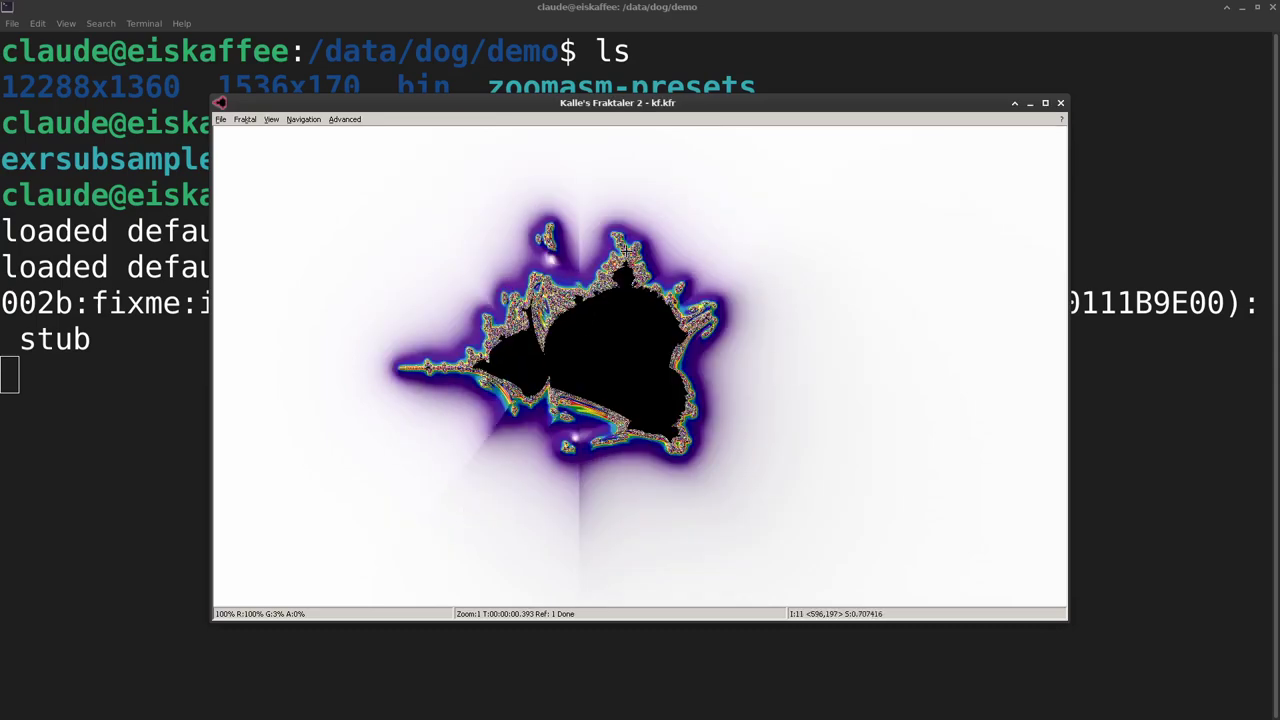
Zoom into the hybrid shape, back out, and pan to a chosen boundary region.
click(628, 259)
click(621, 262)
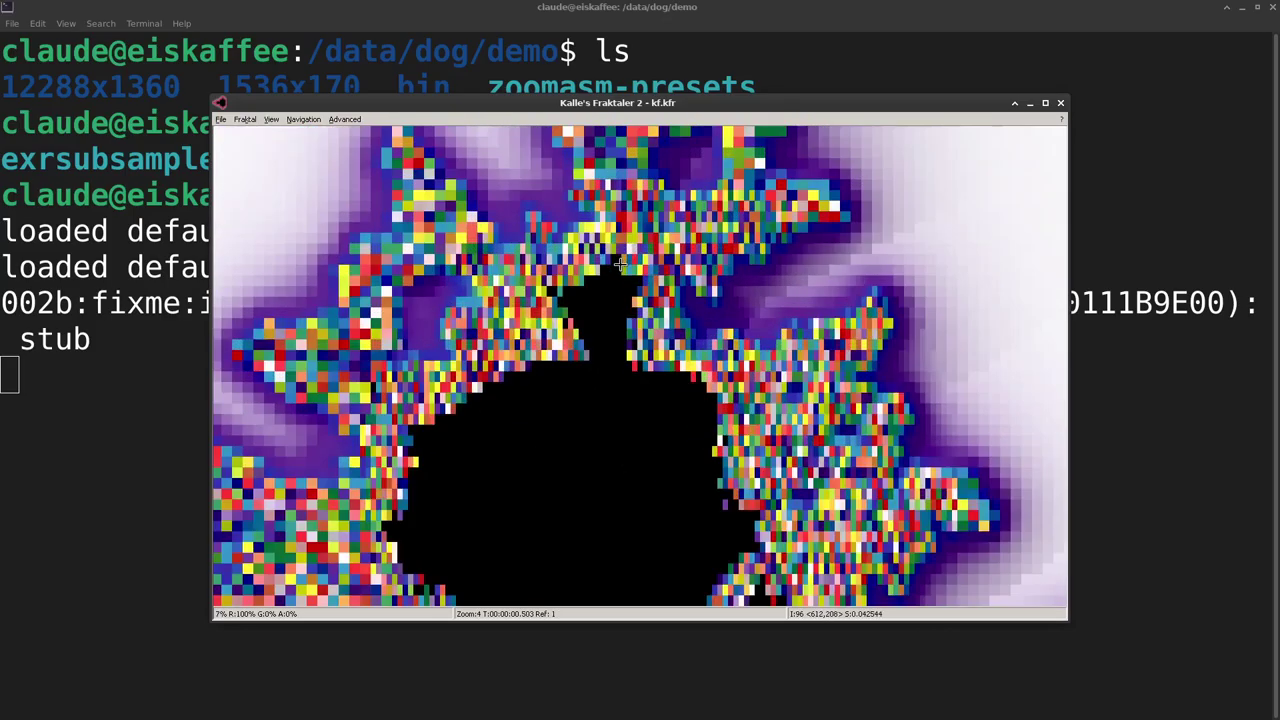
click(620, 262)
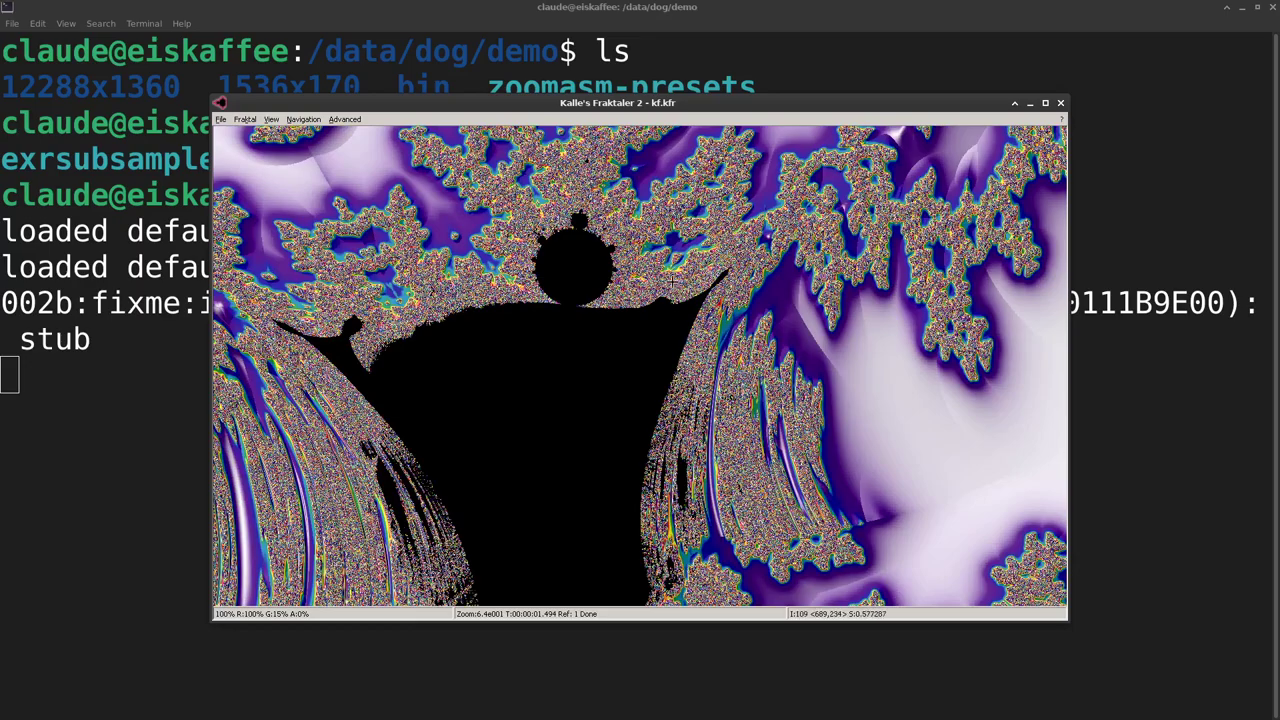
click(607, 207)
right_click(846, 509)
right_click(846, 509)
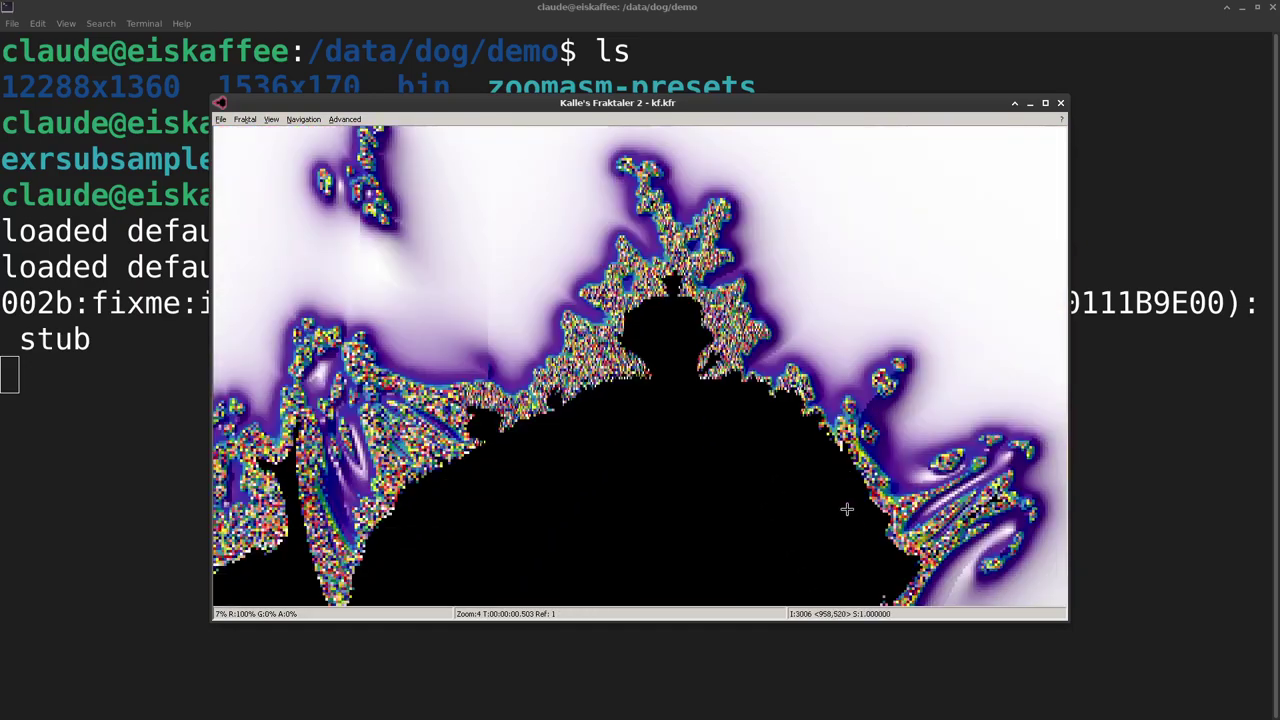
drag(843, 518, 800, 303)
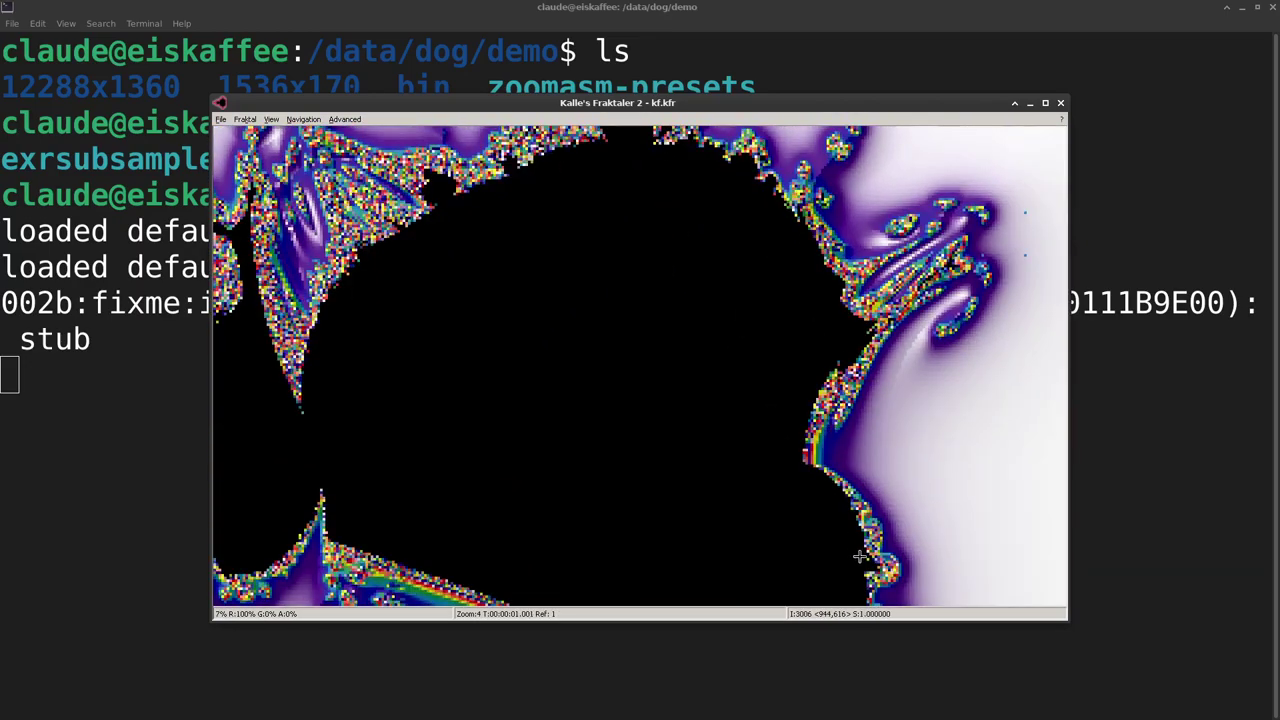
drag(864, 570, 829, 440)
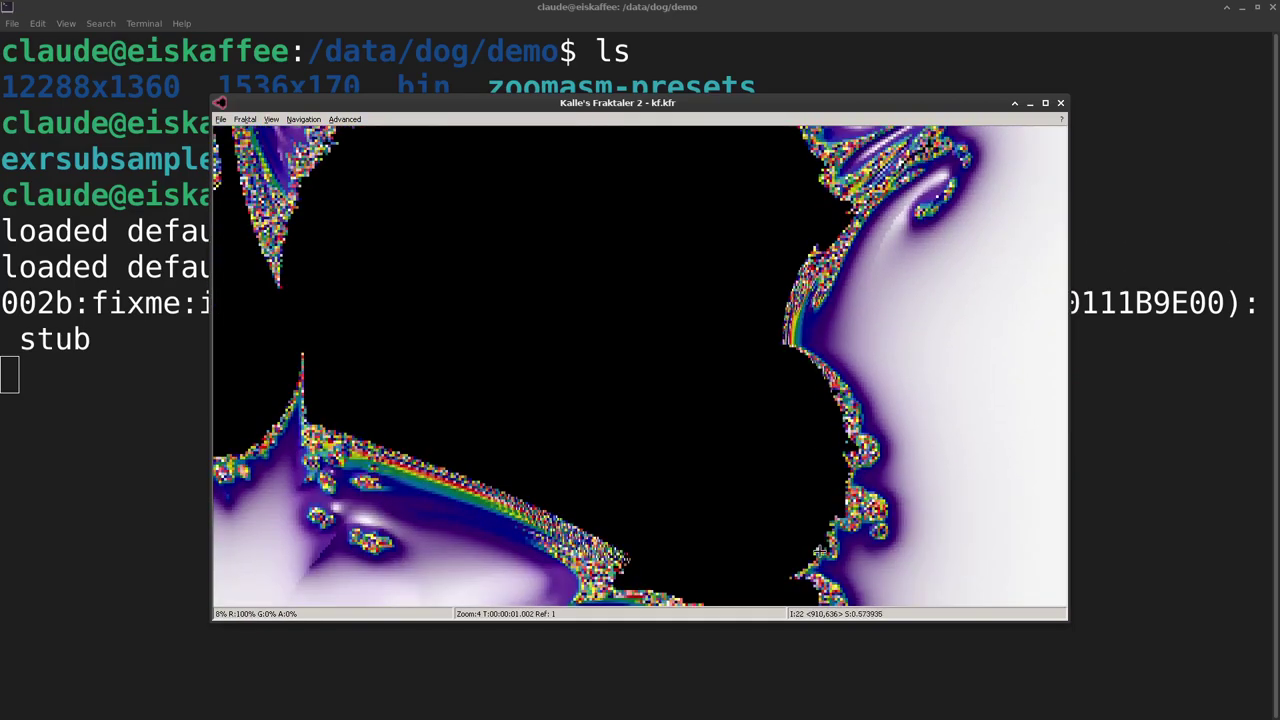
drag(772, 489, 716, 303)
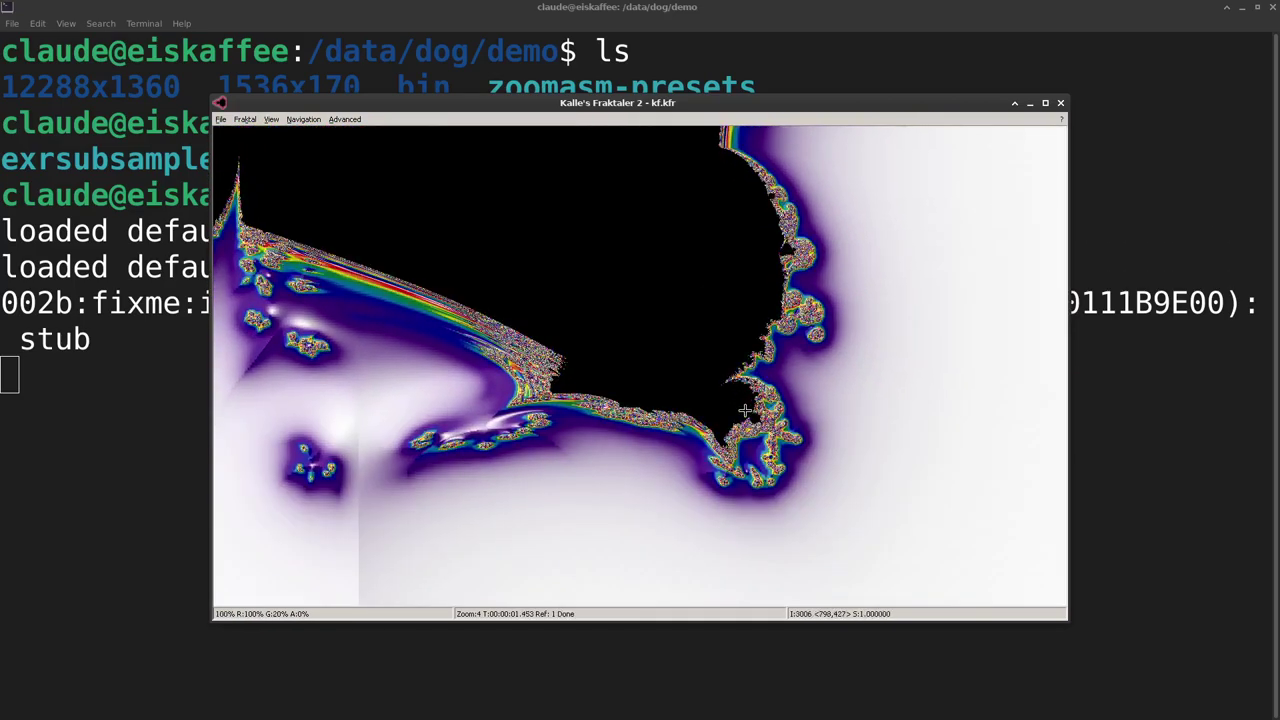
Zoom into the chosen boundary region, following the spiralling filament detail.
click(757, 397)
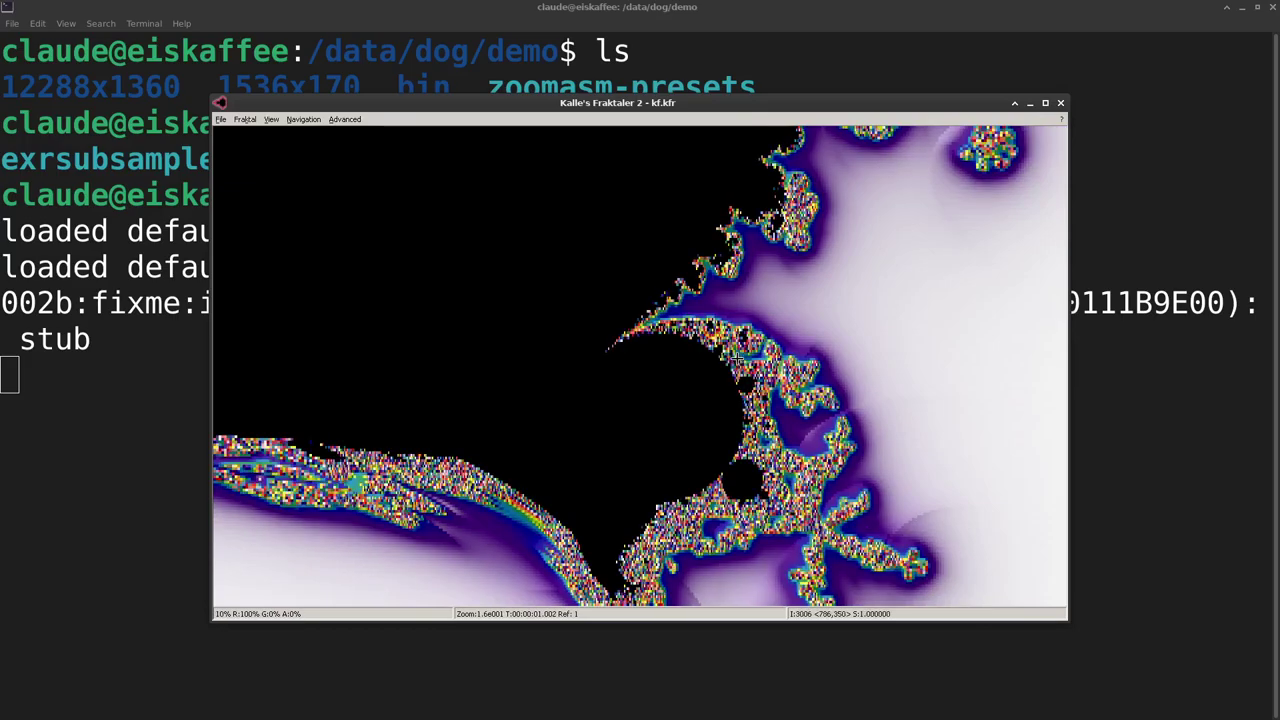
click(733, 356)
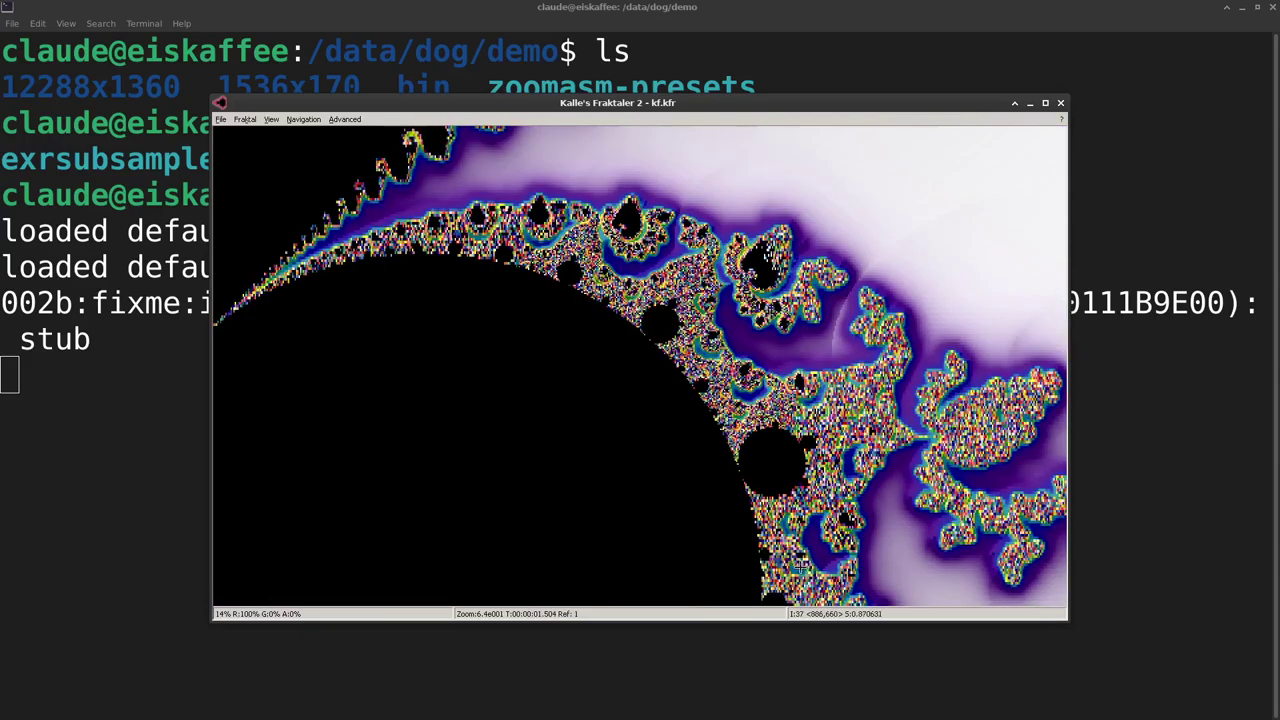
click(788, 548)
click(788, 548)
click(788, 548)
click(803, 568)
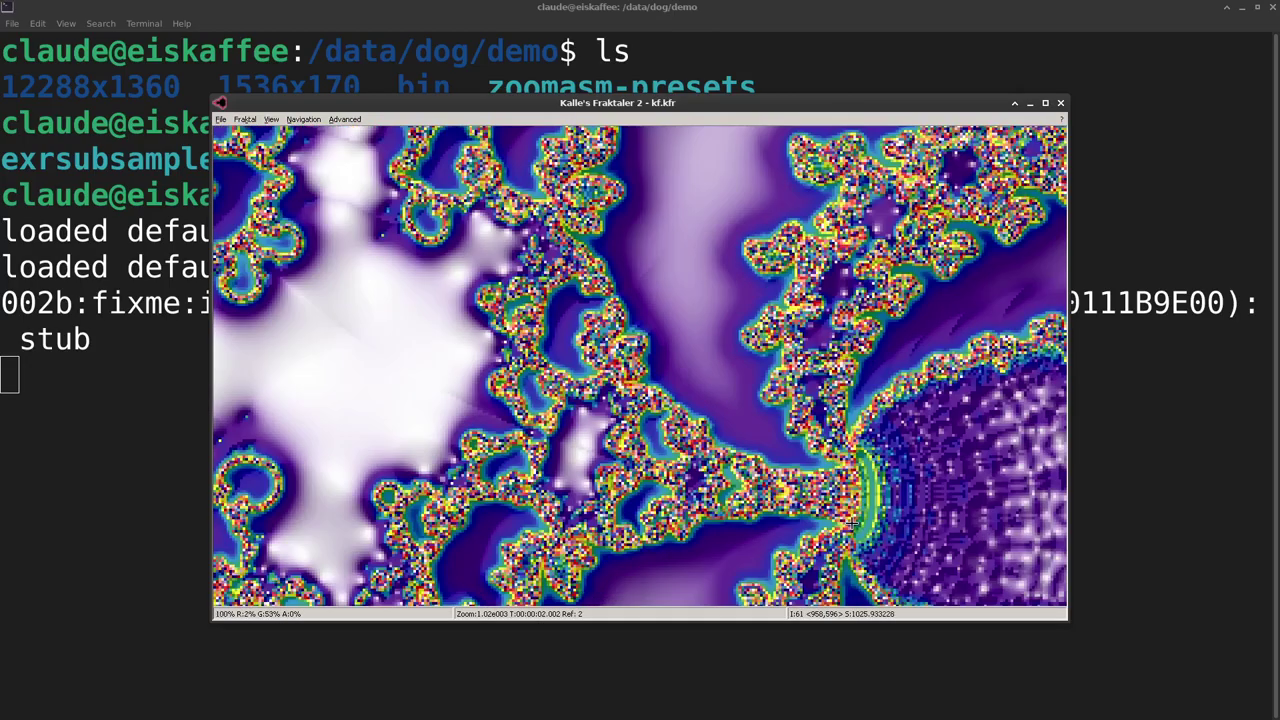
click(852, 521)
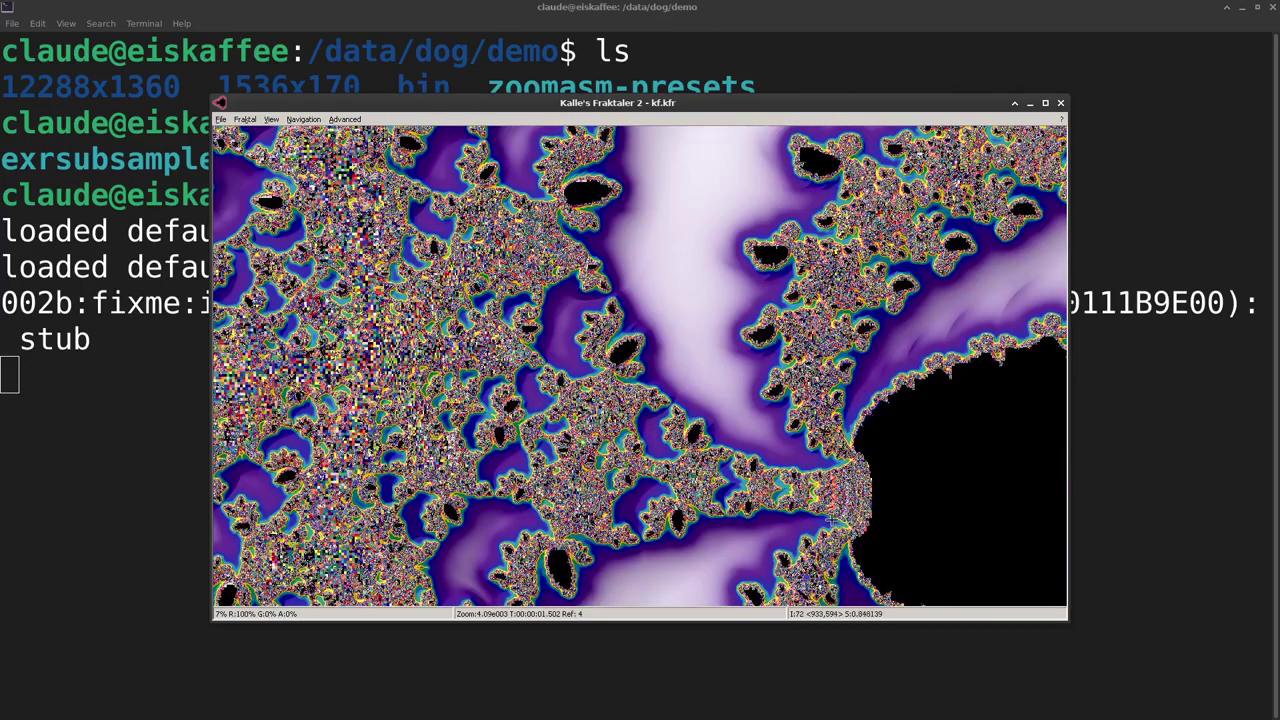
click(822, 508)
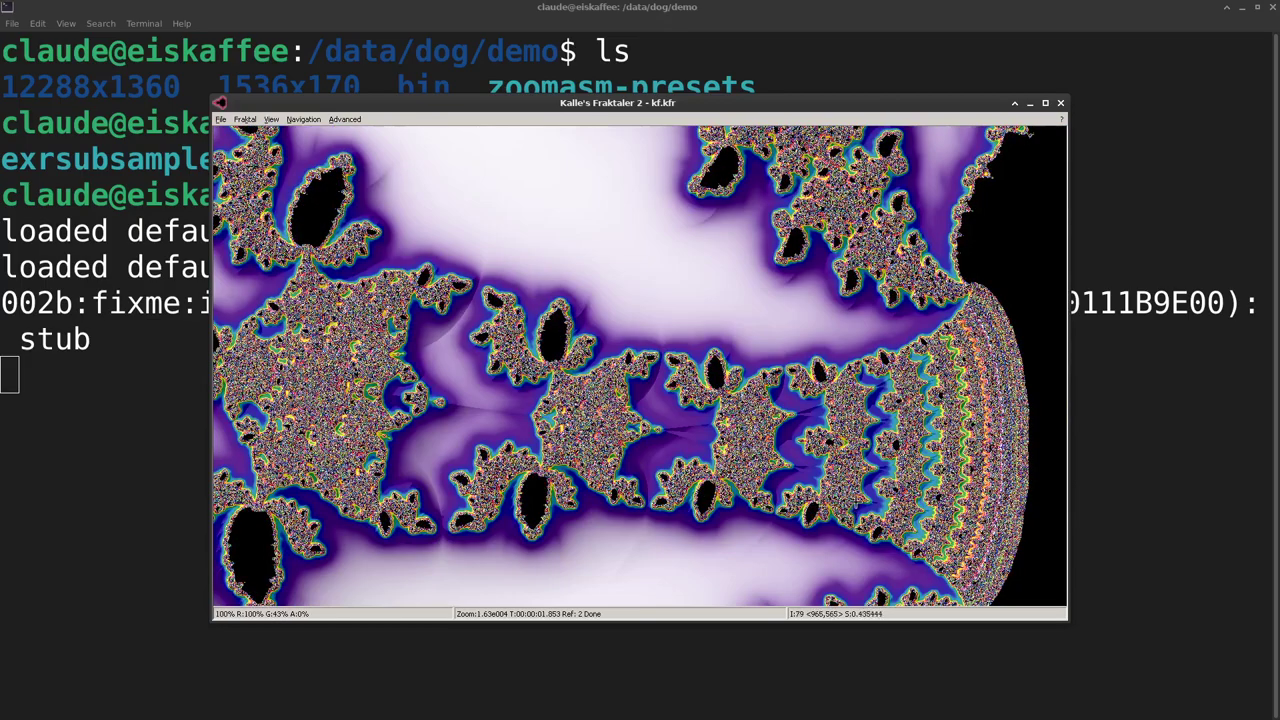
click(856, 503)
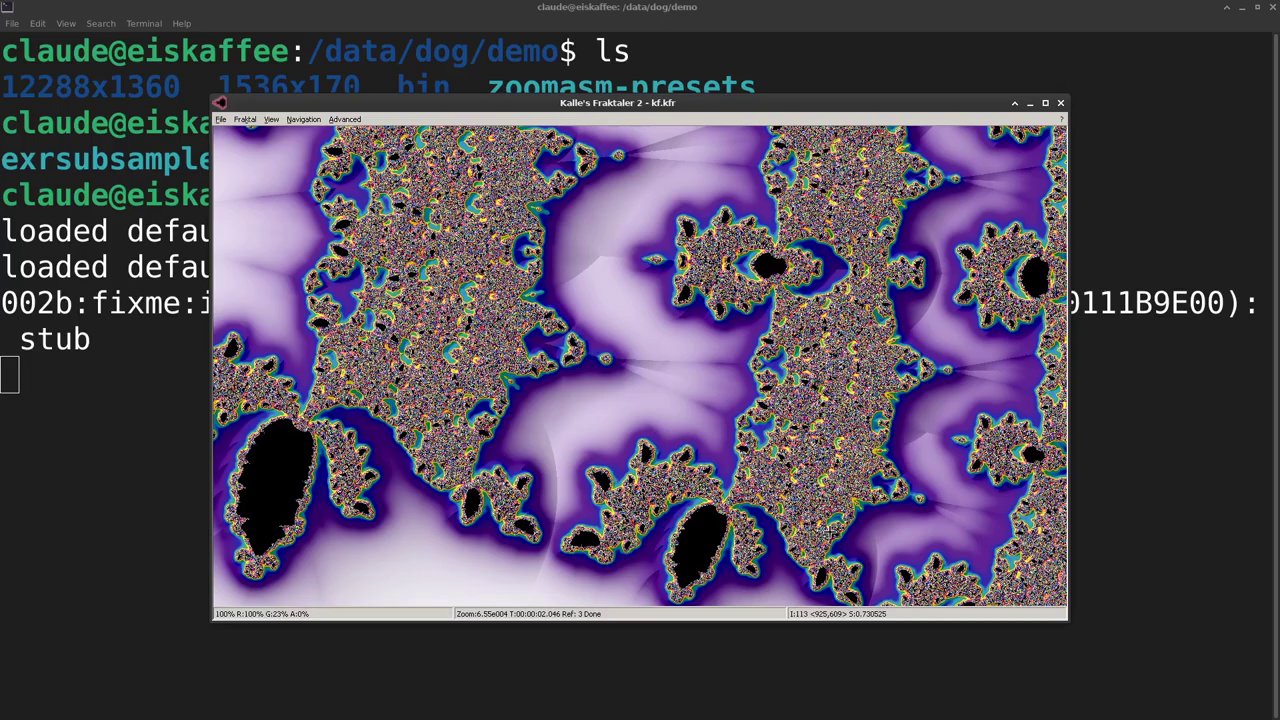
Zoom deeper into the repeating pattern to 1.34e008 and open Newton-Raphson Zooming with Ctrl+D.
click(808, 523)
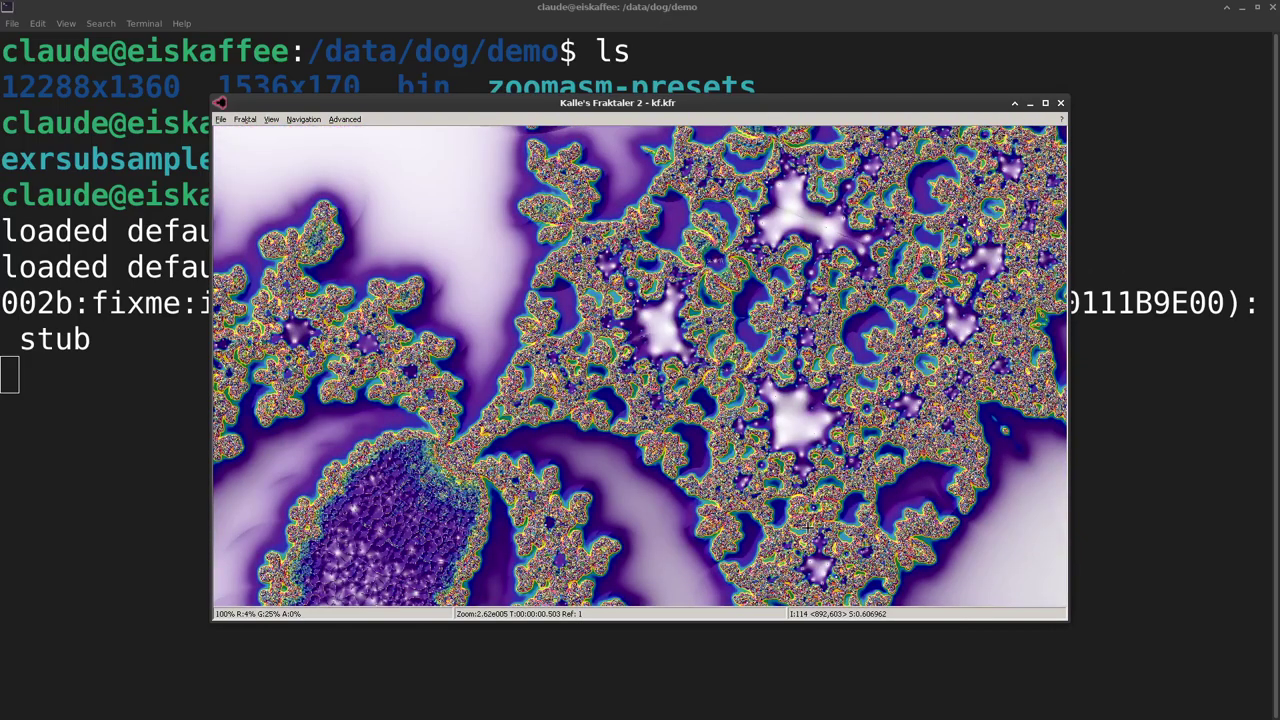
click(815, 508)
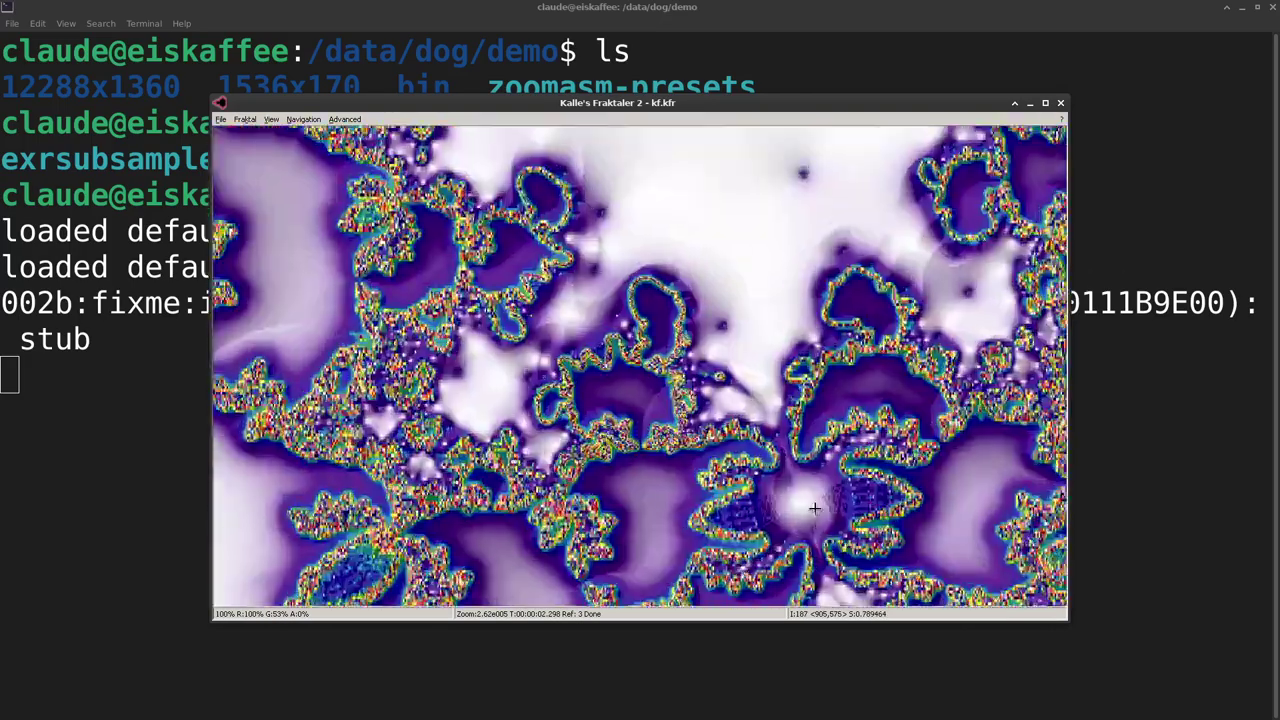
click(815, 508)
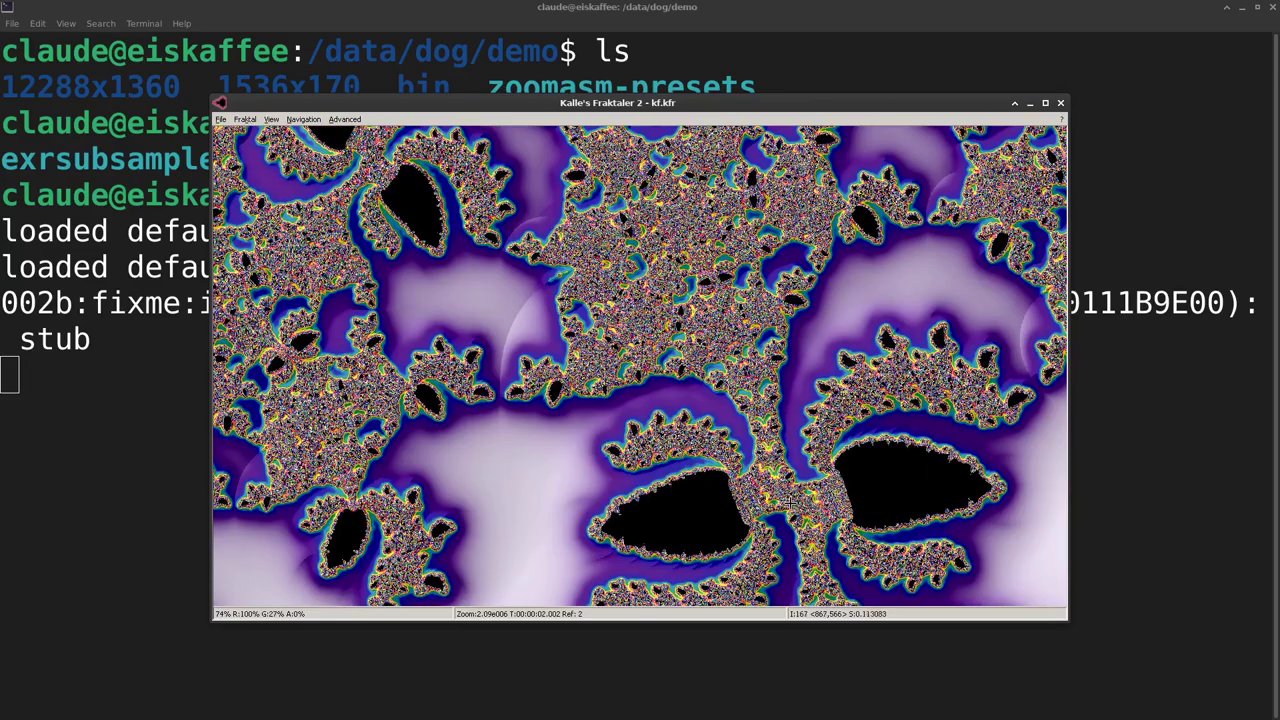
click(790, 503)
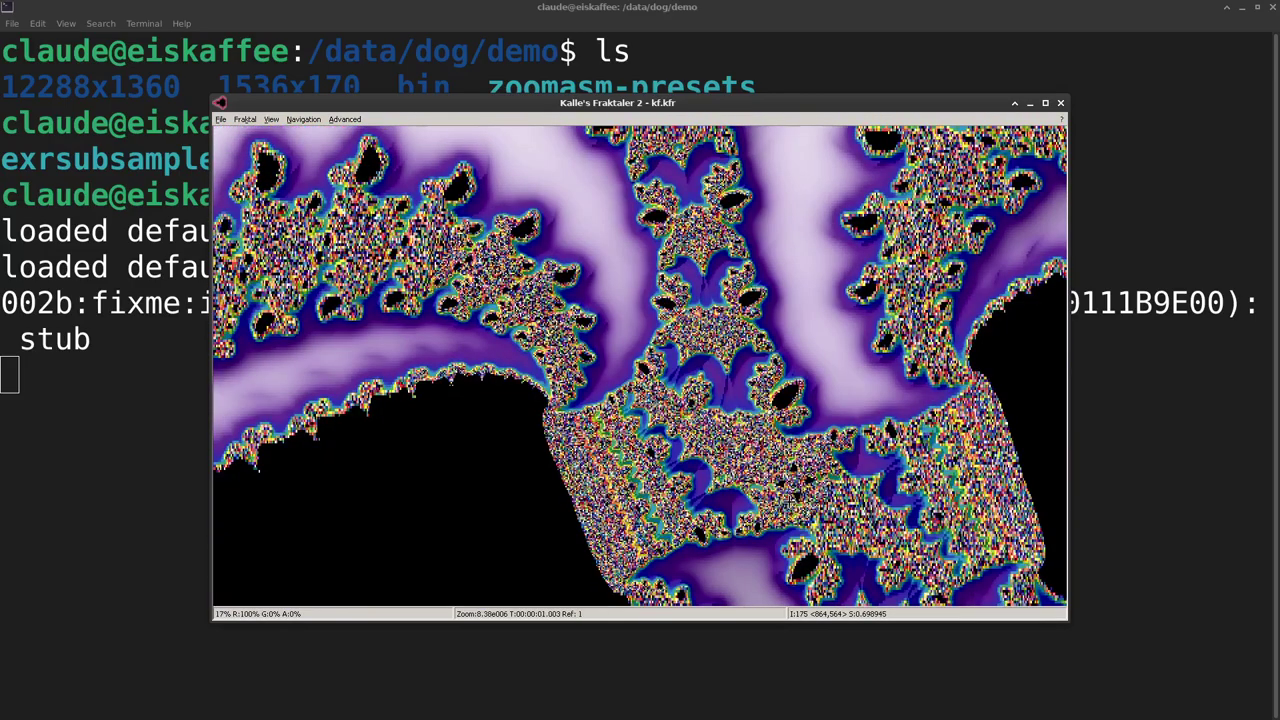
click(792, 492)
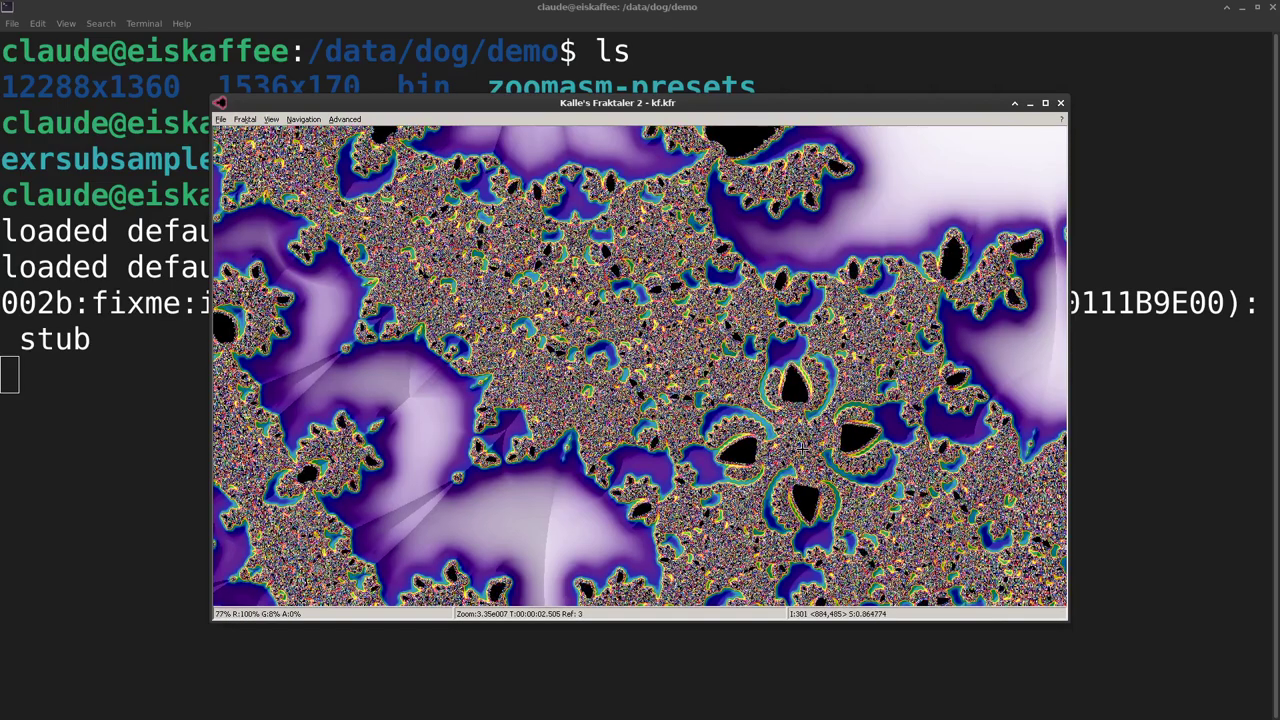
click(800, 450)
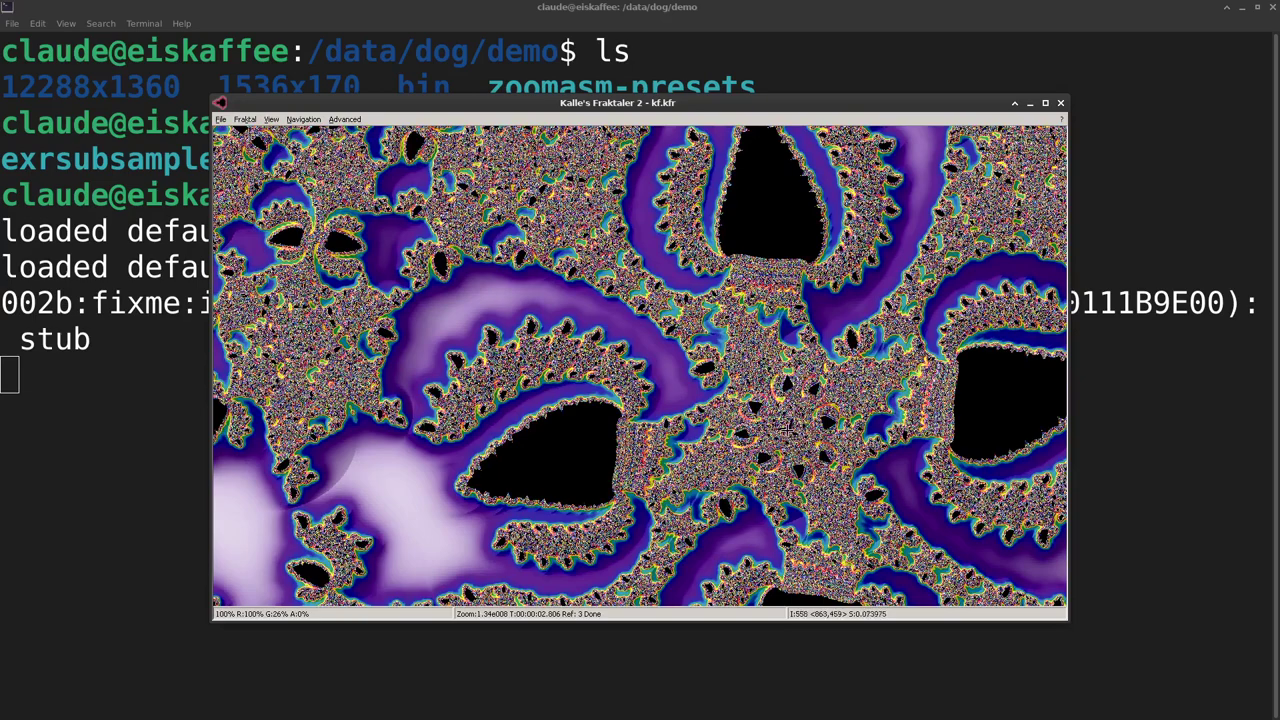
key(ctrl+d)
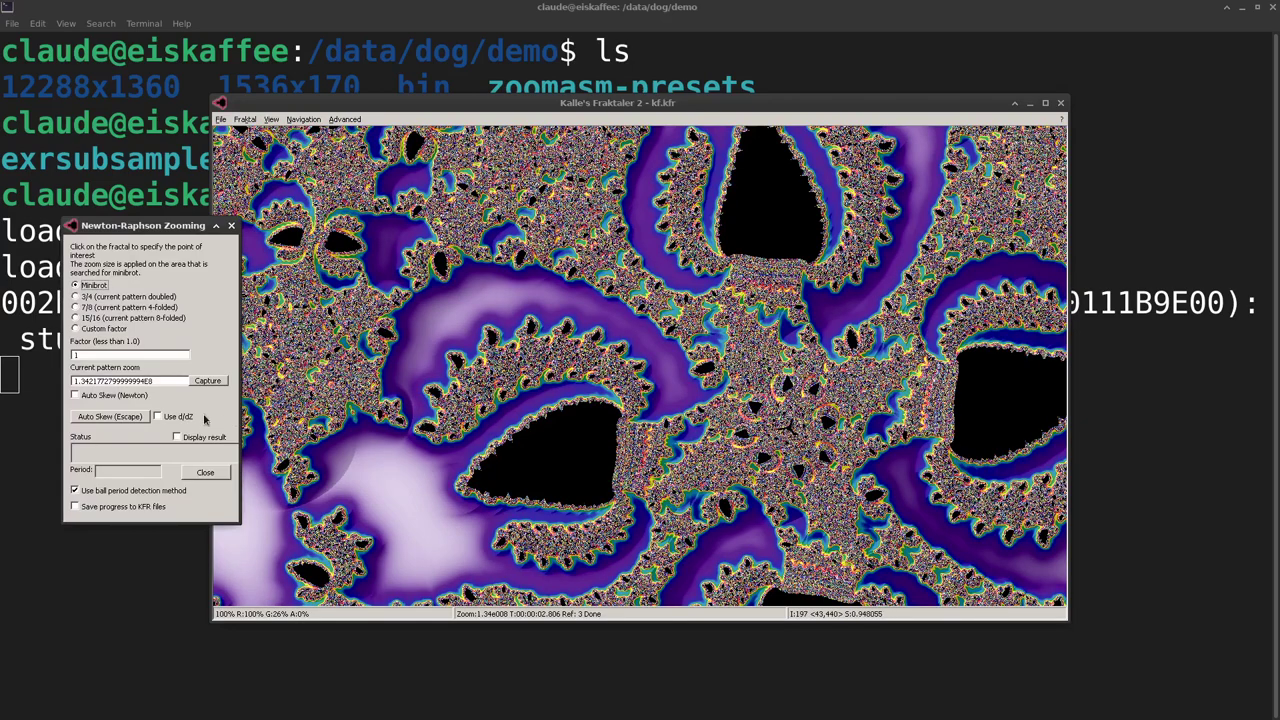
Pick a target point and zoom in, doubling magnification each time, to 1.07e009.
click(790, 428)
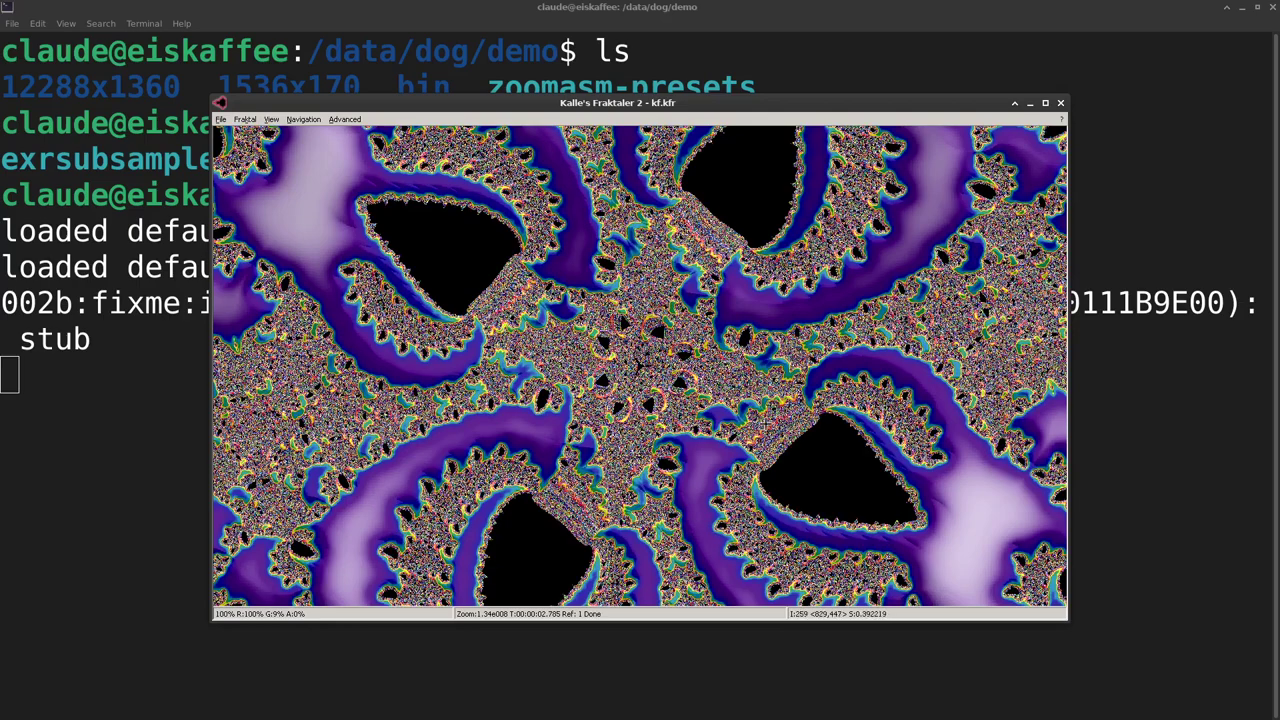
click(1042, 573)
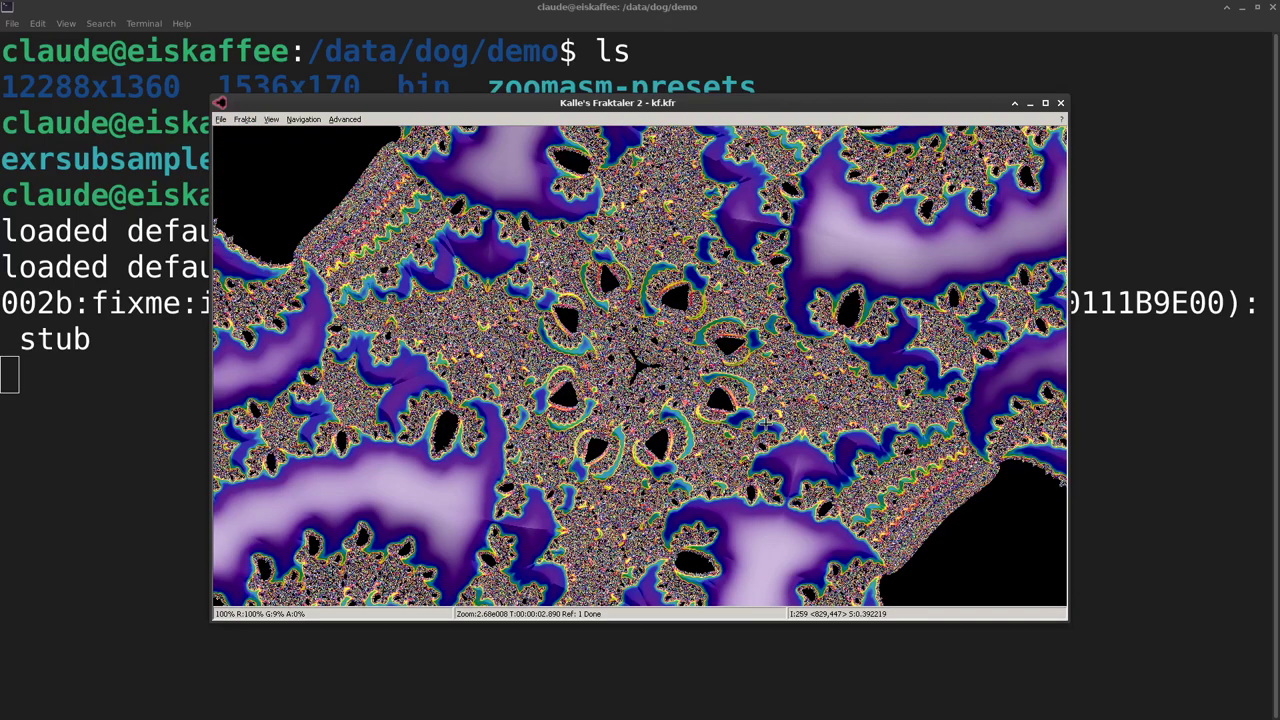
click(765, 424)
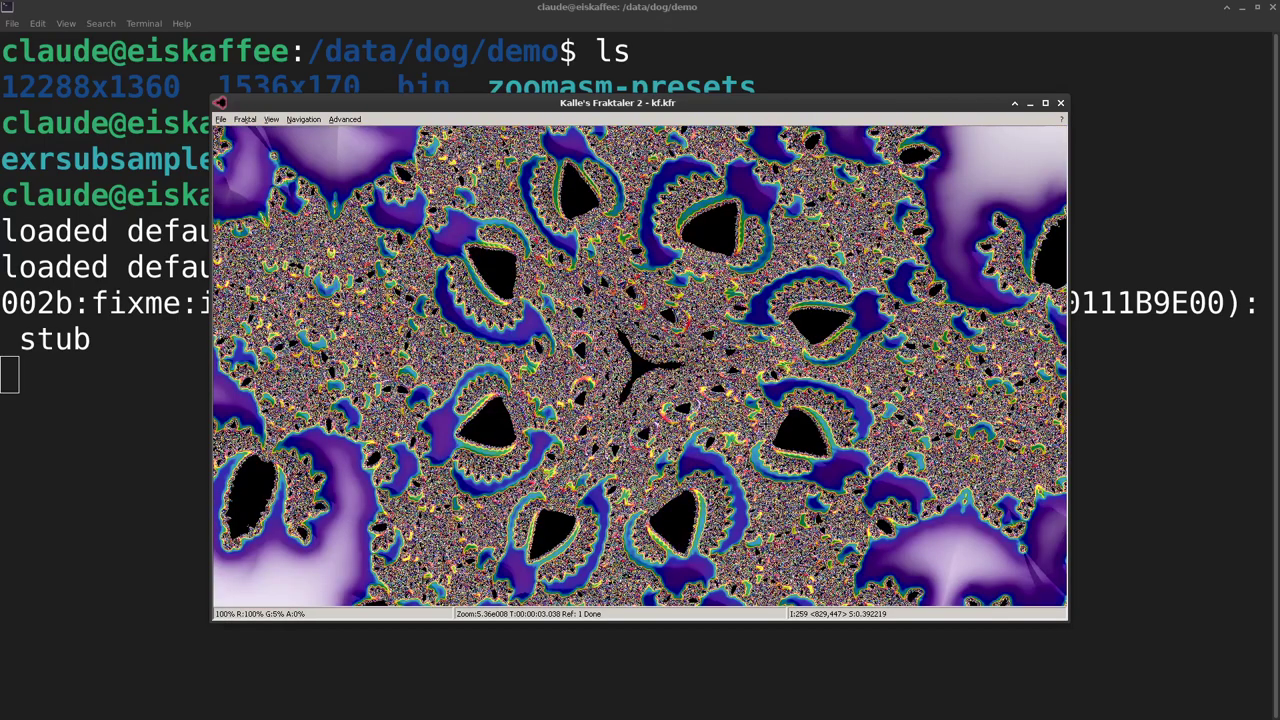
click(765, 424)
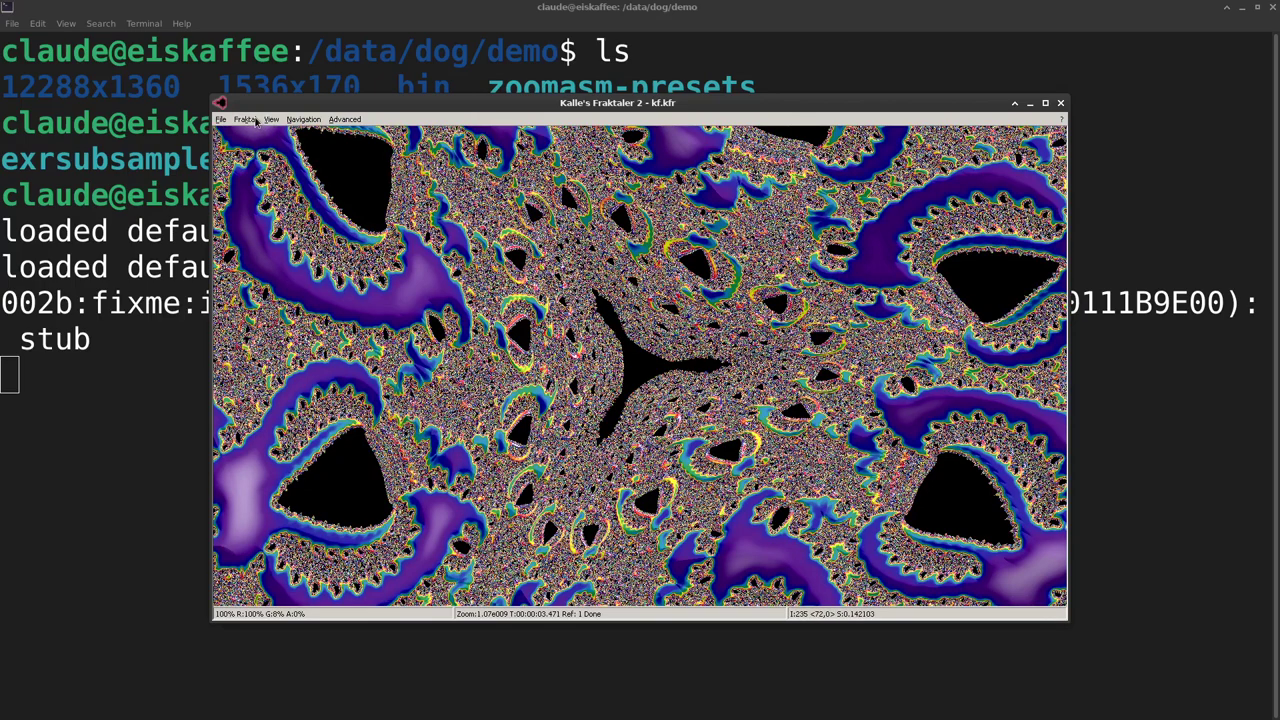
click(246, 119)
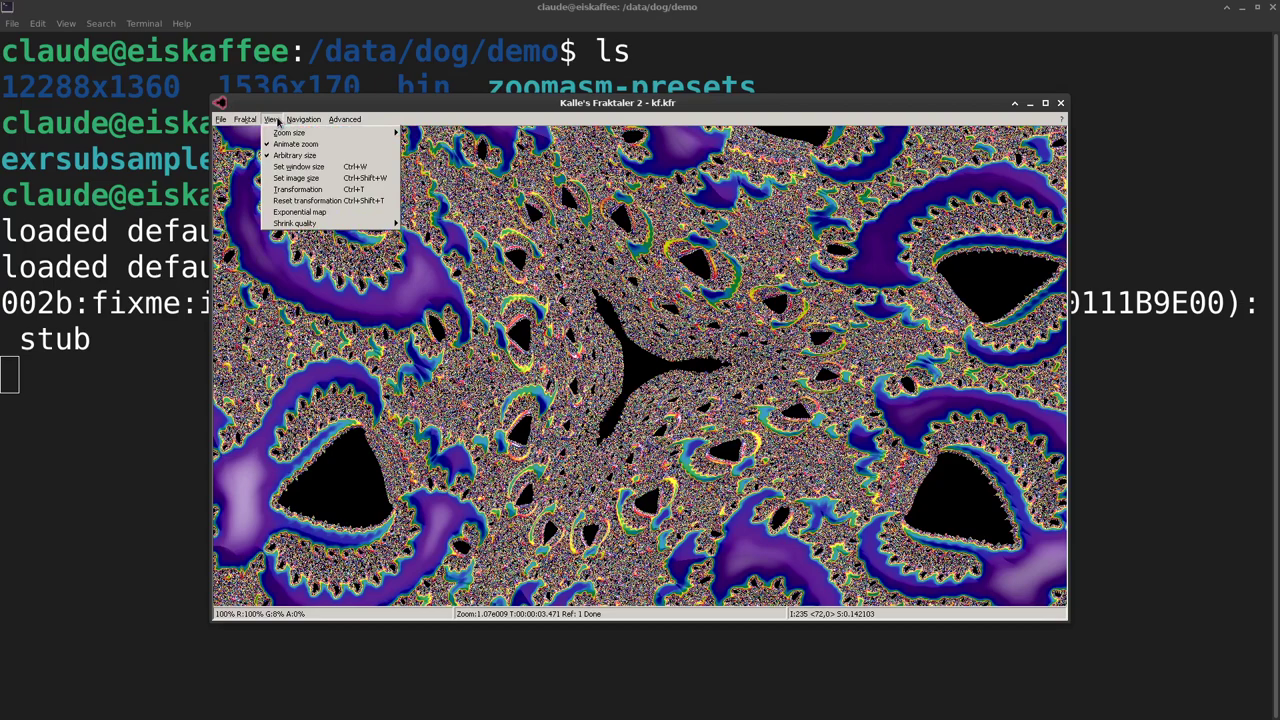
Set both the window size and the image size to 1536×170.
click(303, 170)
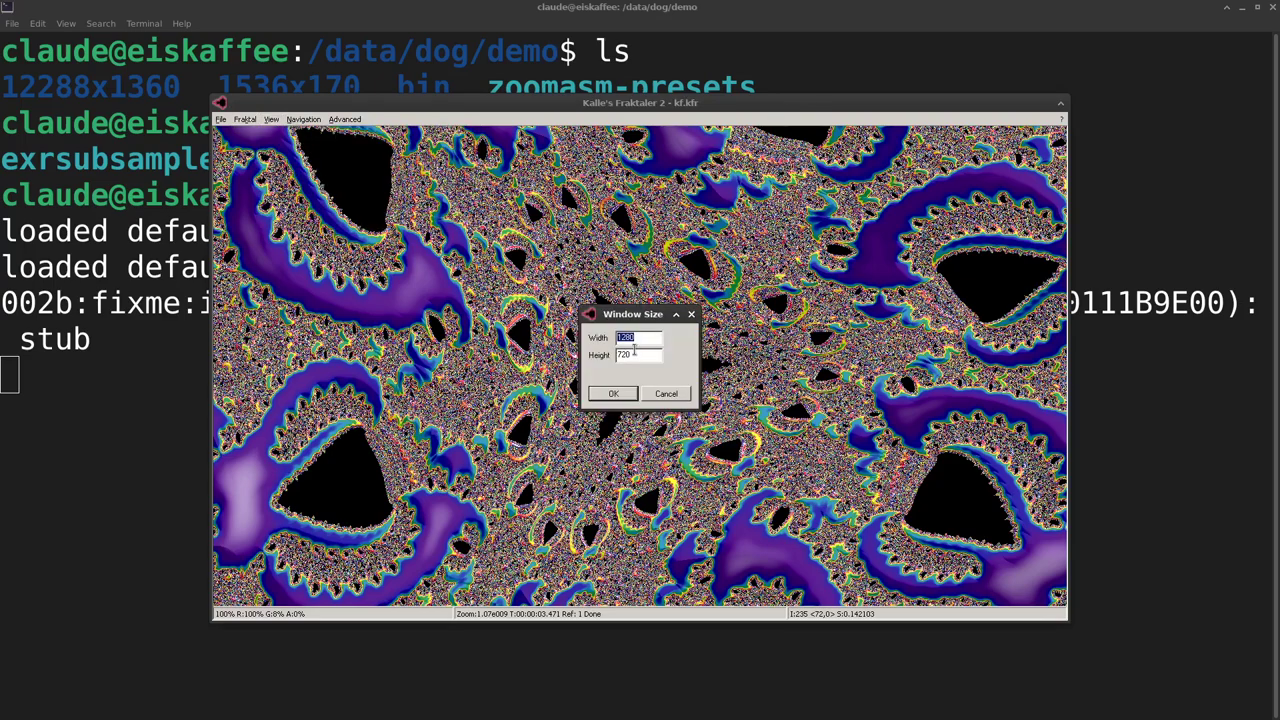
text(1536)
key(Tab)
text(1)
key(Return)
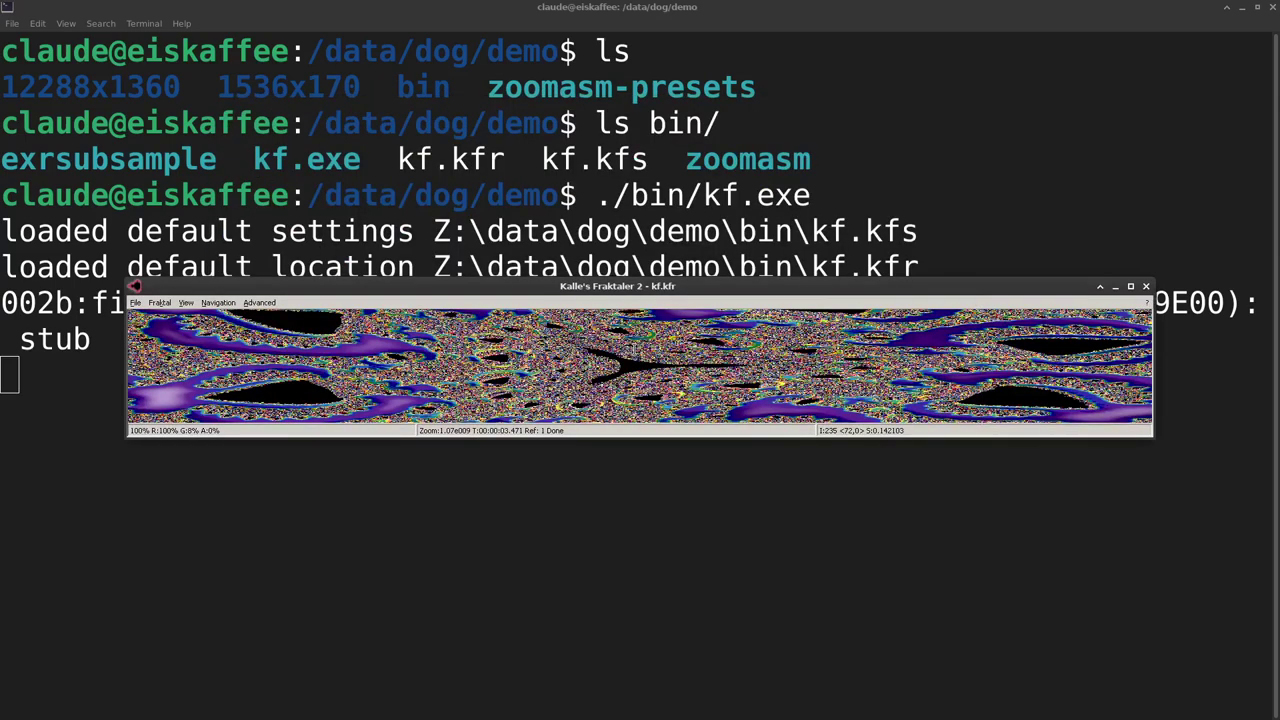
click(186, 302)
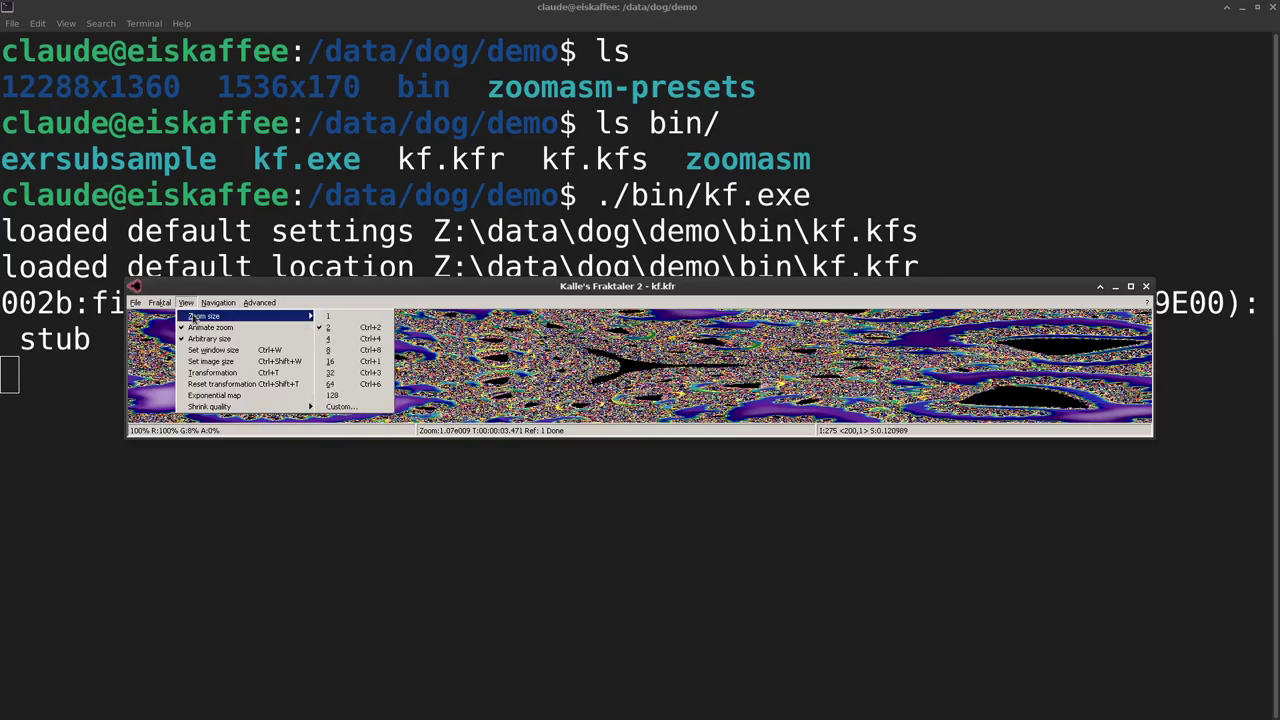
click(207, 362)
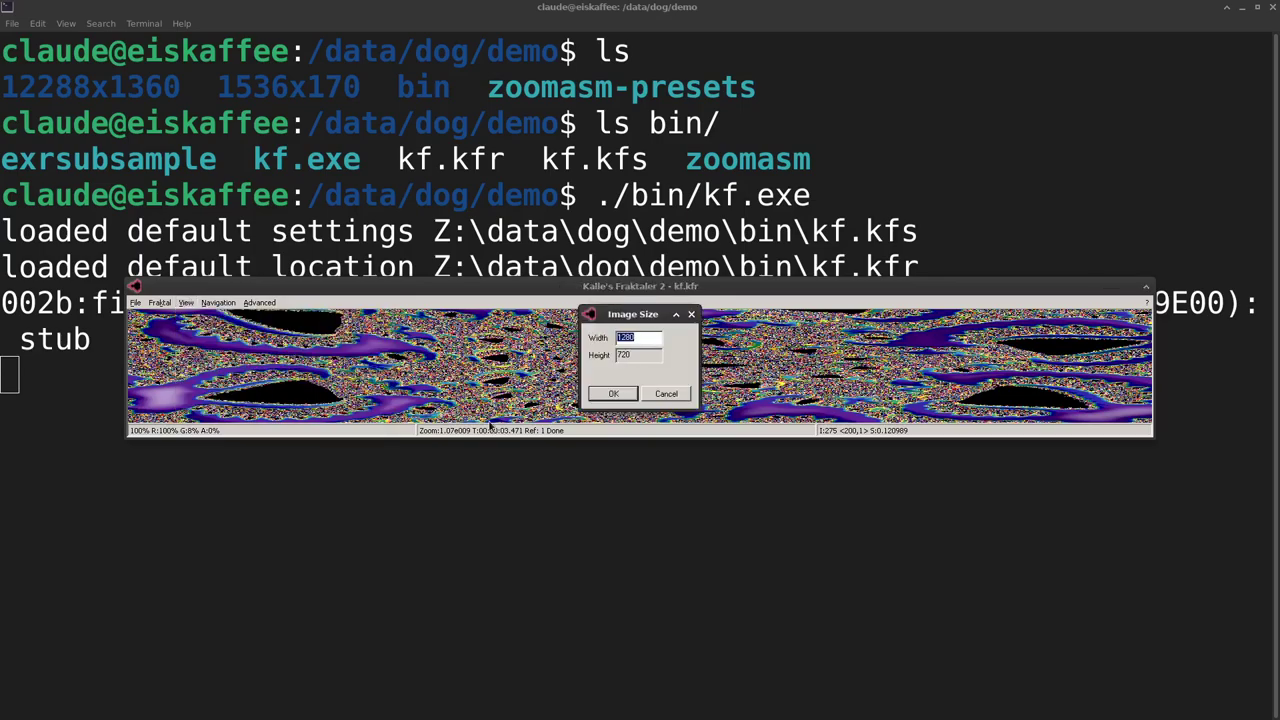
text(1536)
key(Return)
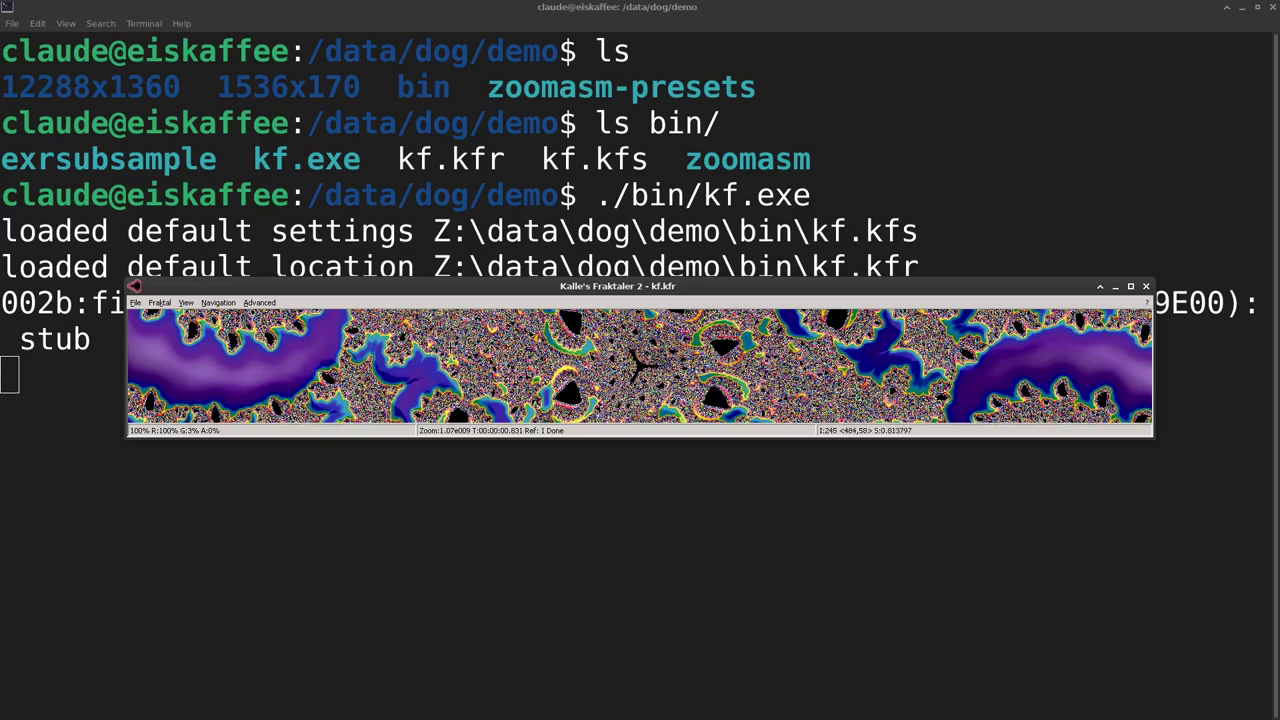
Enable the exponential map and zoom in twice to 4.29e009.
click(185, 302)
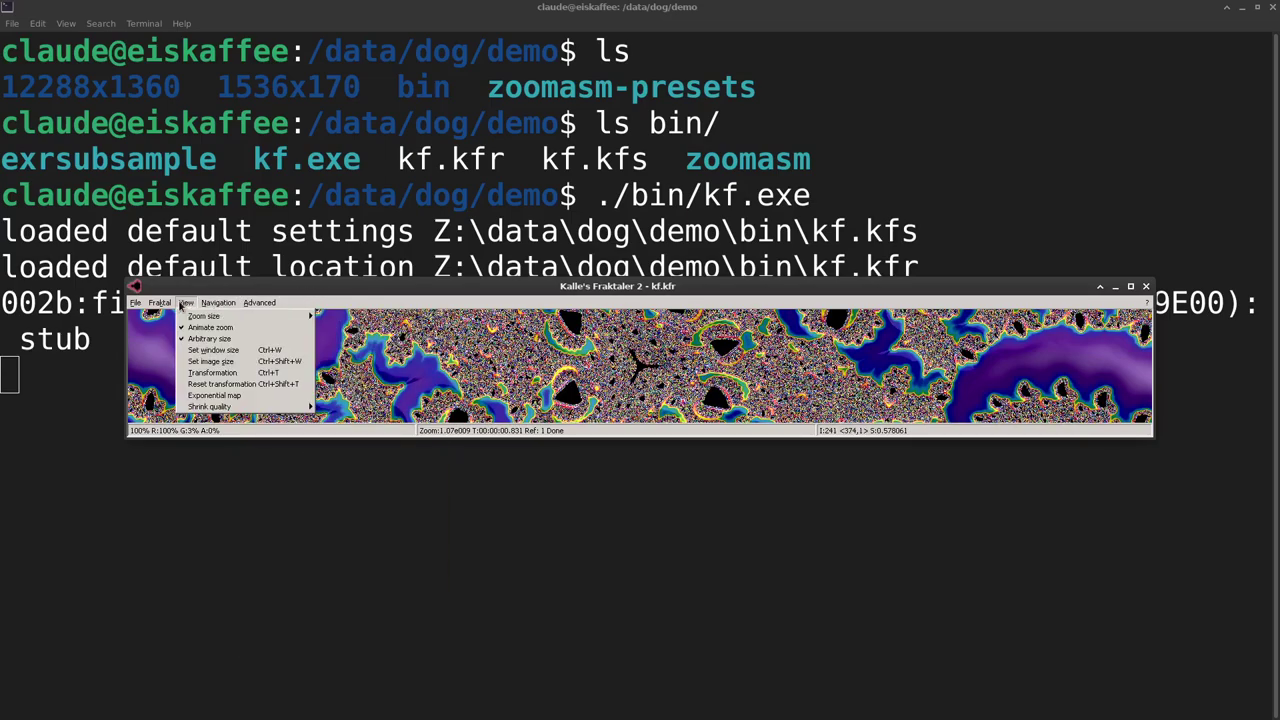
click(218, 394)
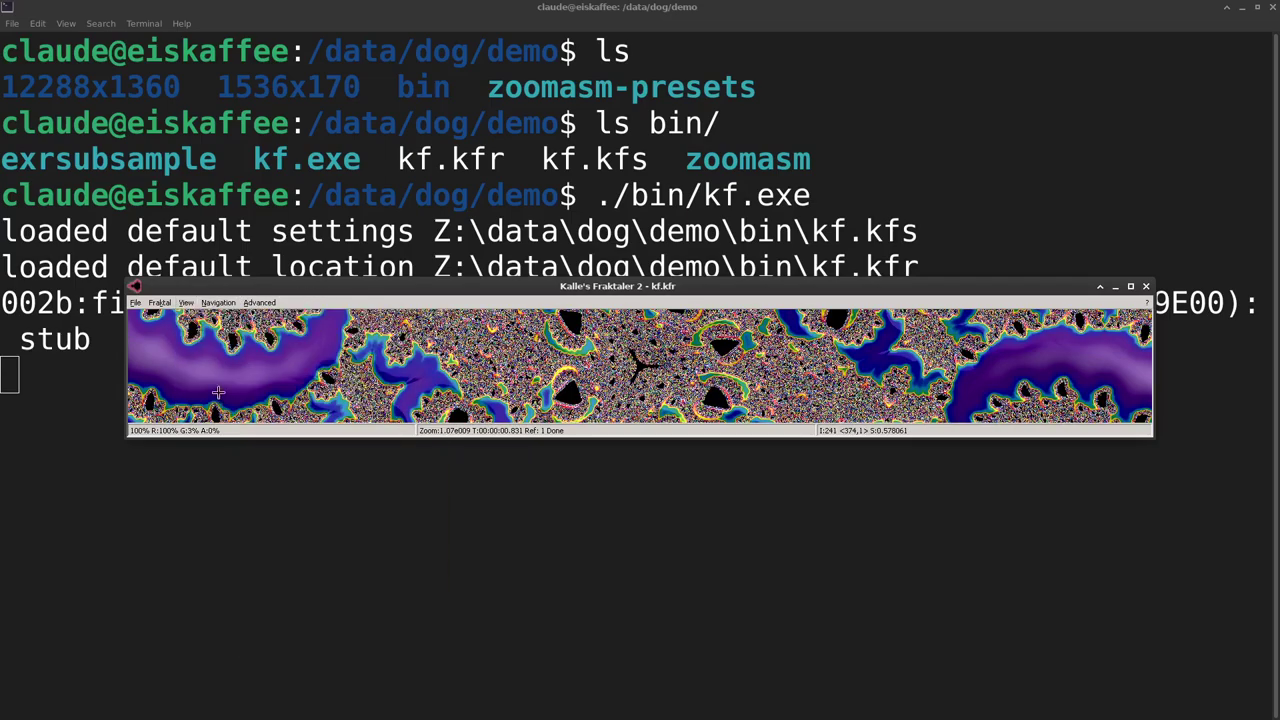
click(301, 394)
click(303, 394)
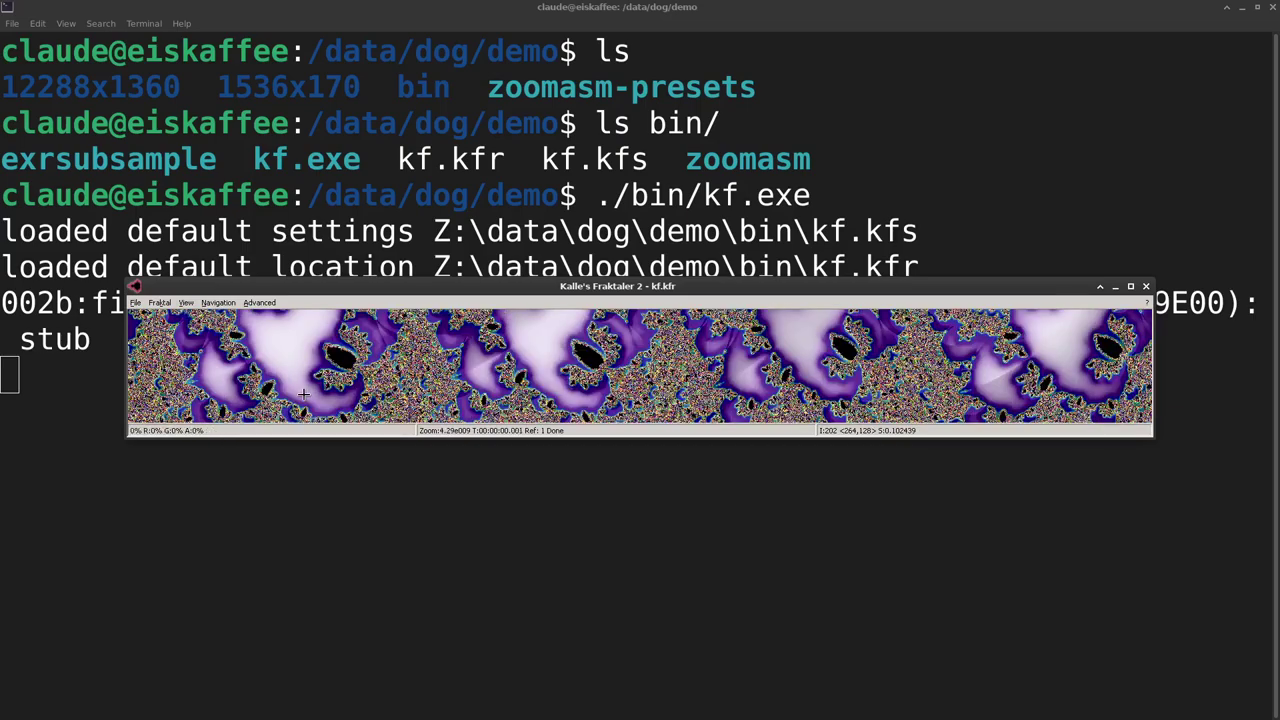
Zoom the strip in five times, from 8.59e009 to 1.37e011.
click(303, 394)
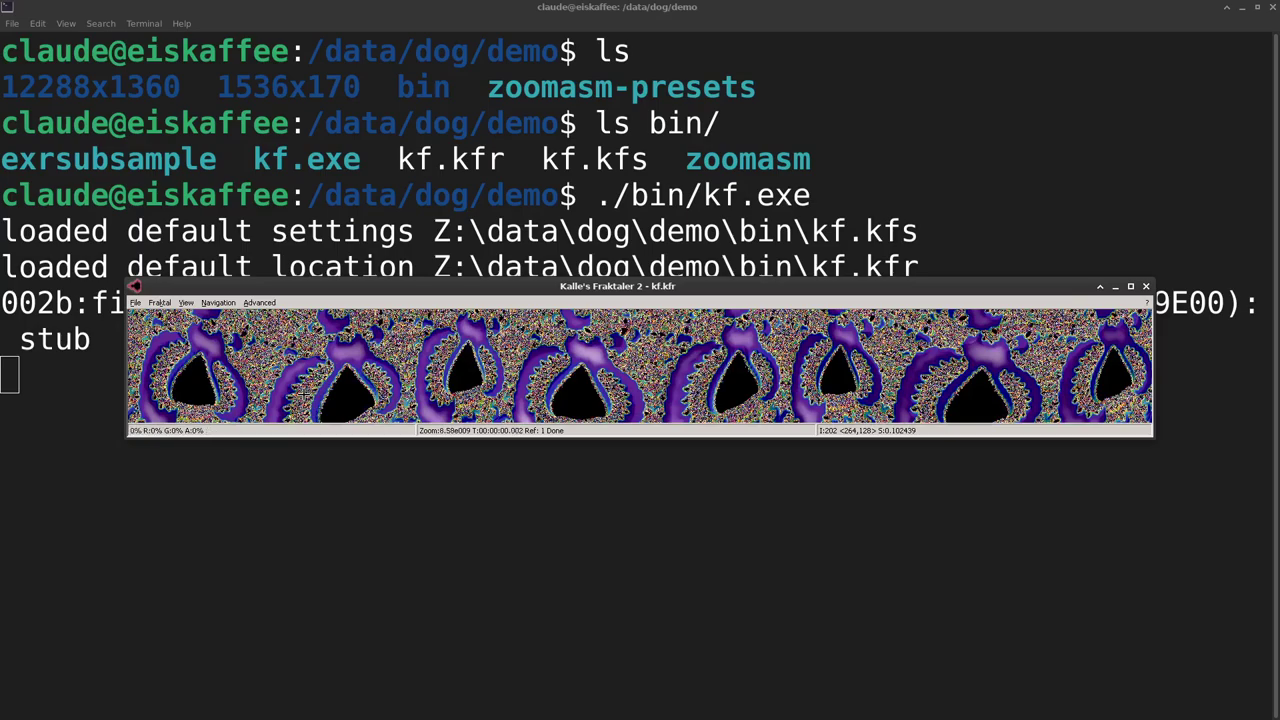
click(303, 394)
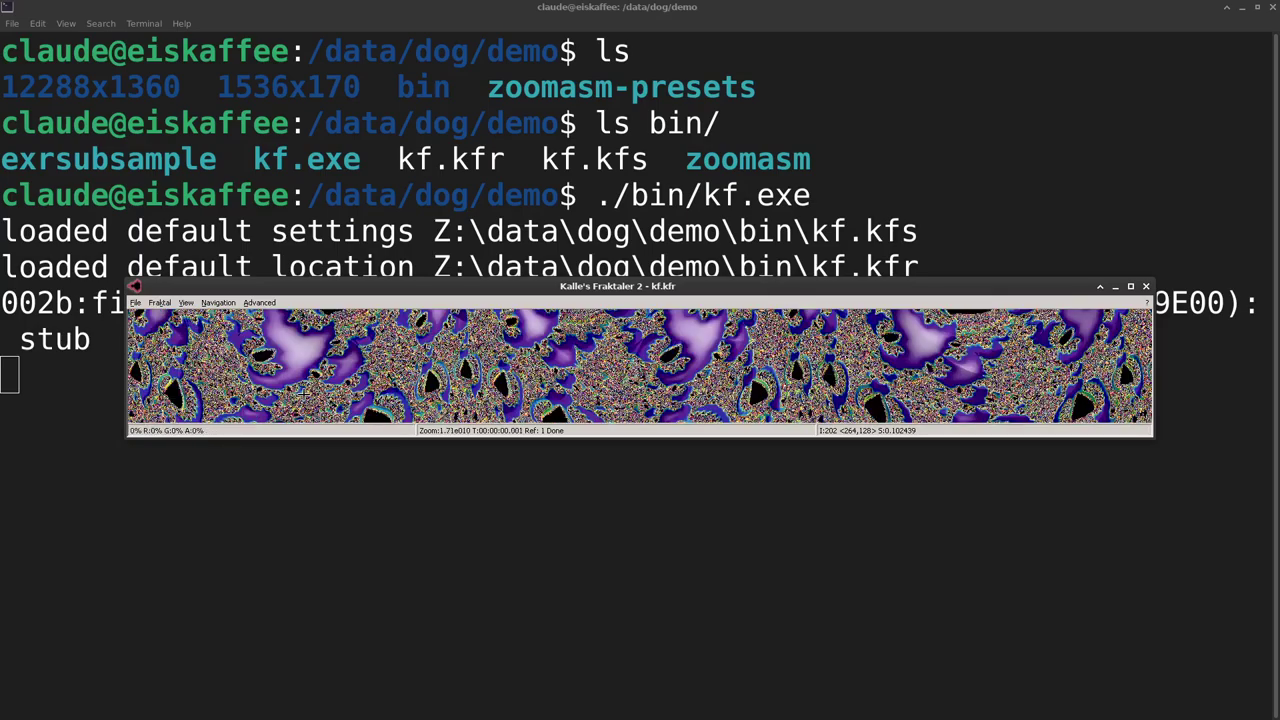
click(302, 394)
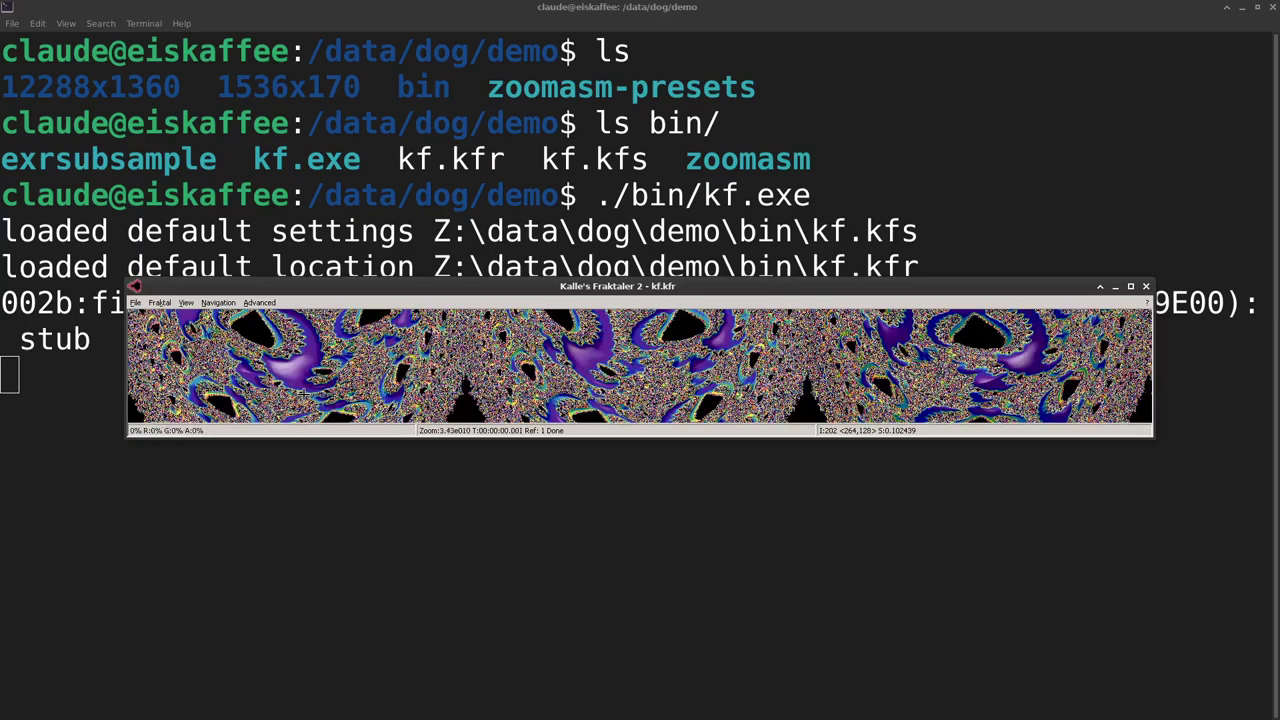
click(302, 394)
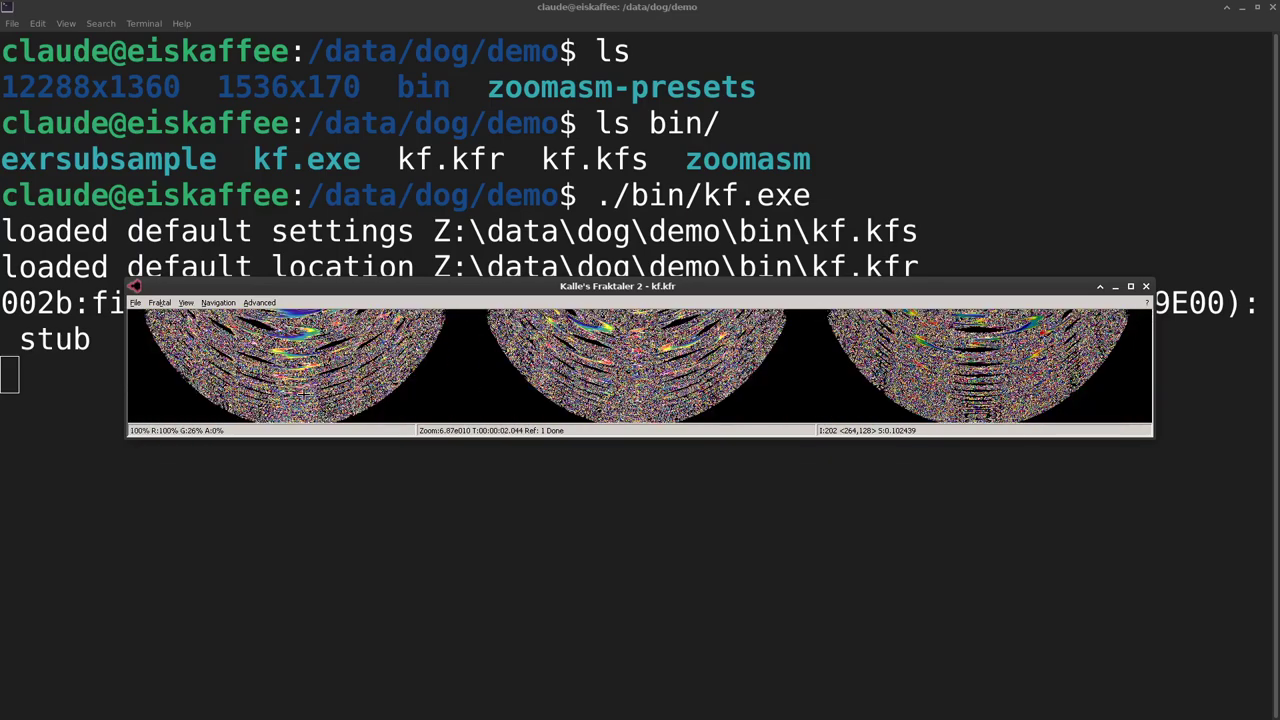
click(302, 393)
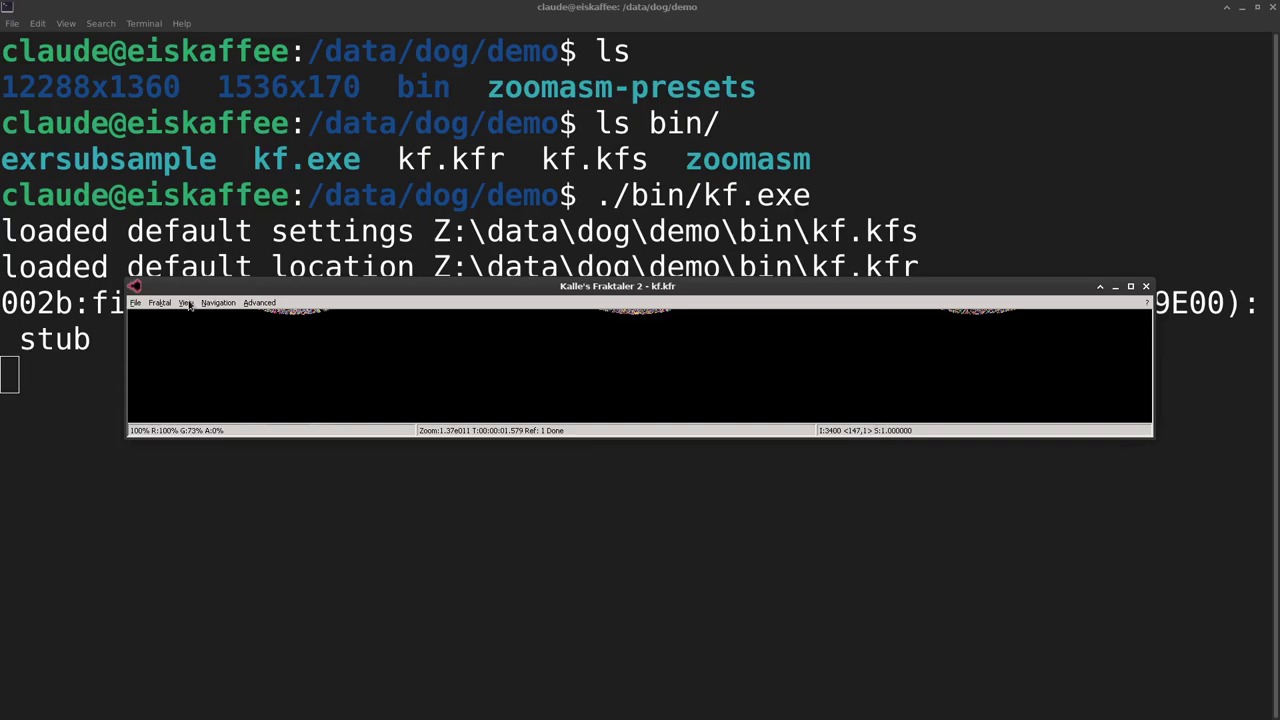
click(186, 303)
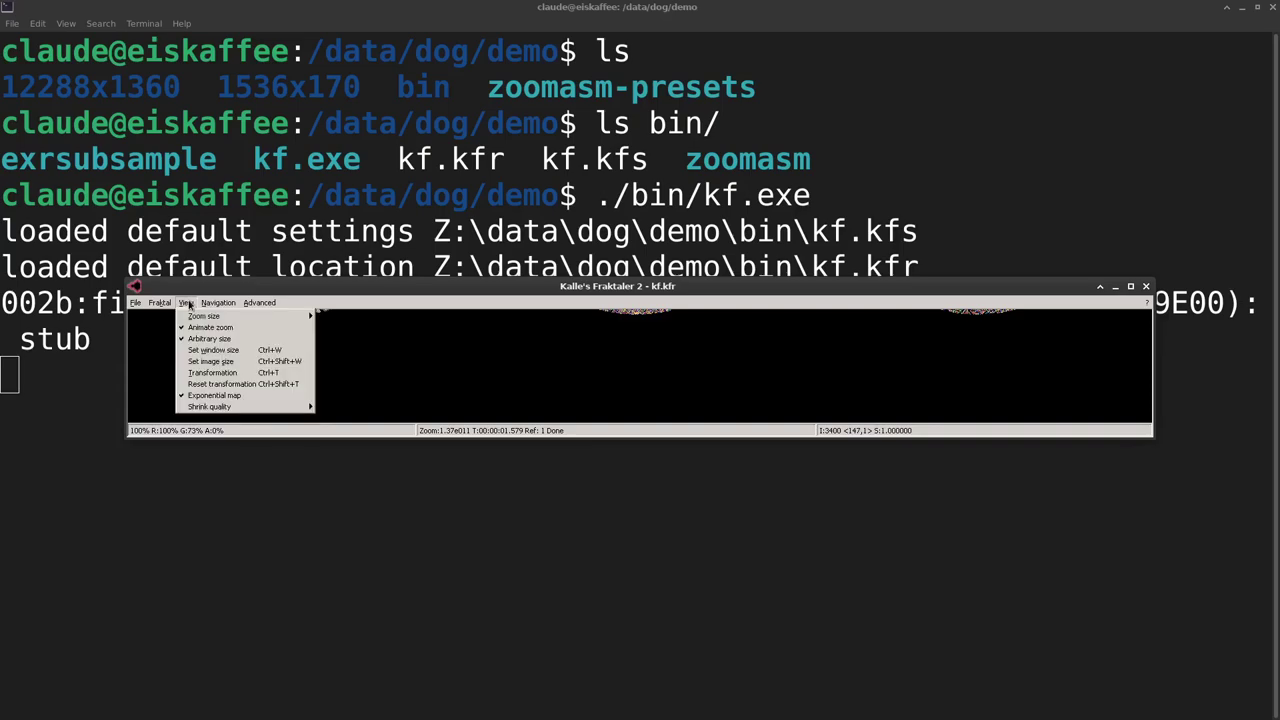
Set the image width to 12288 so the strip re-renders at that resolution.
click(212, 361)
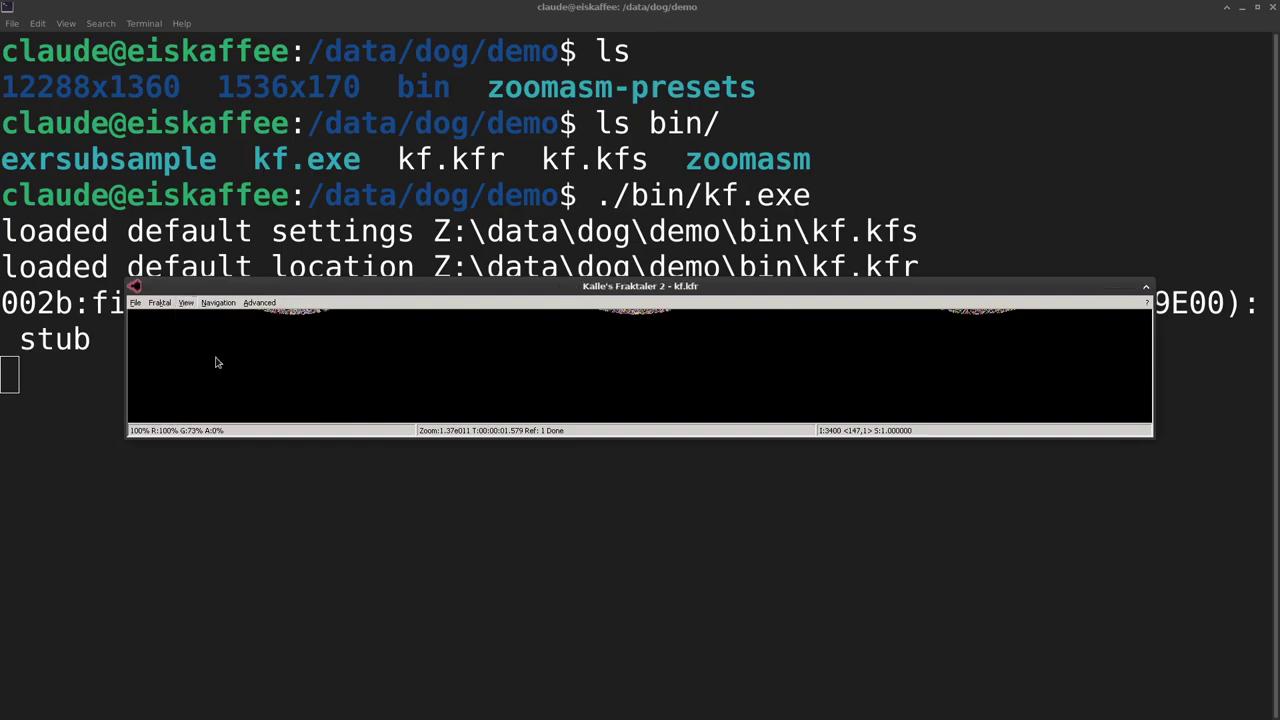
text(12288)
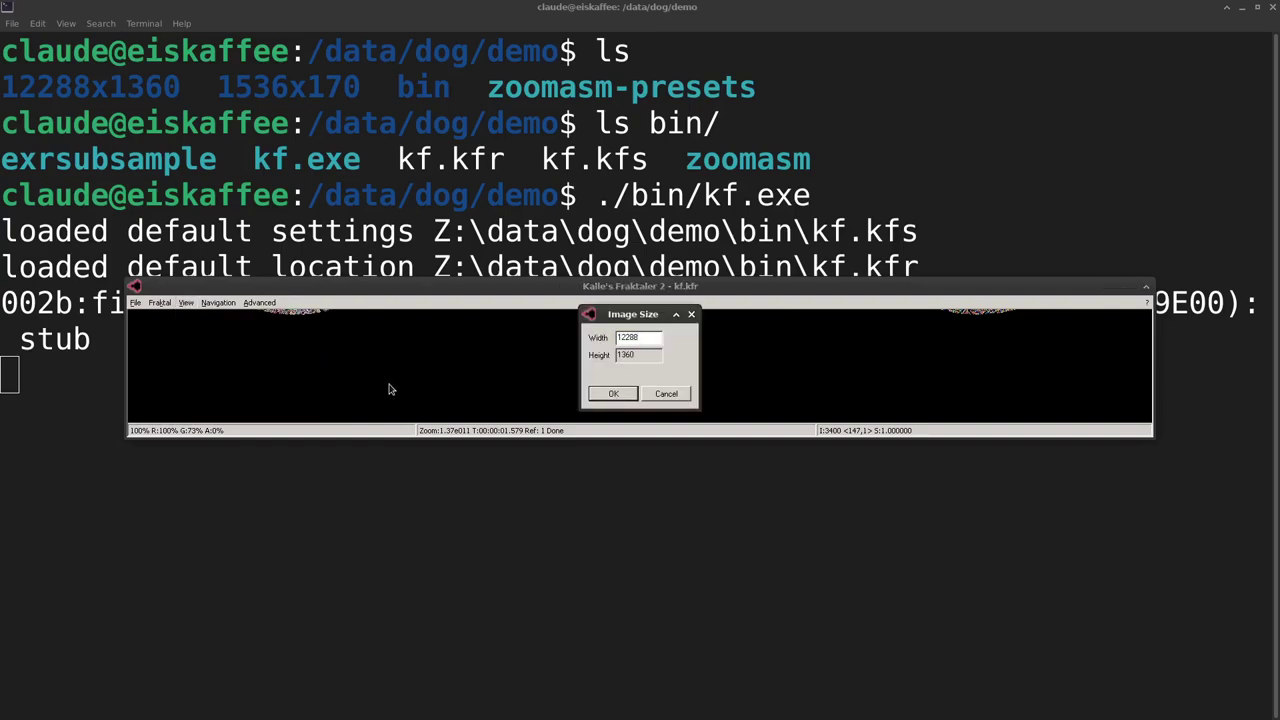
key(Return)
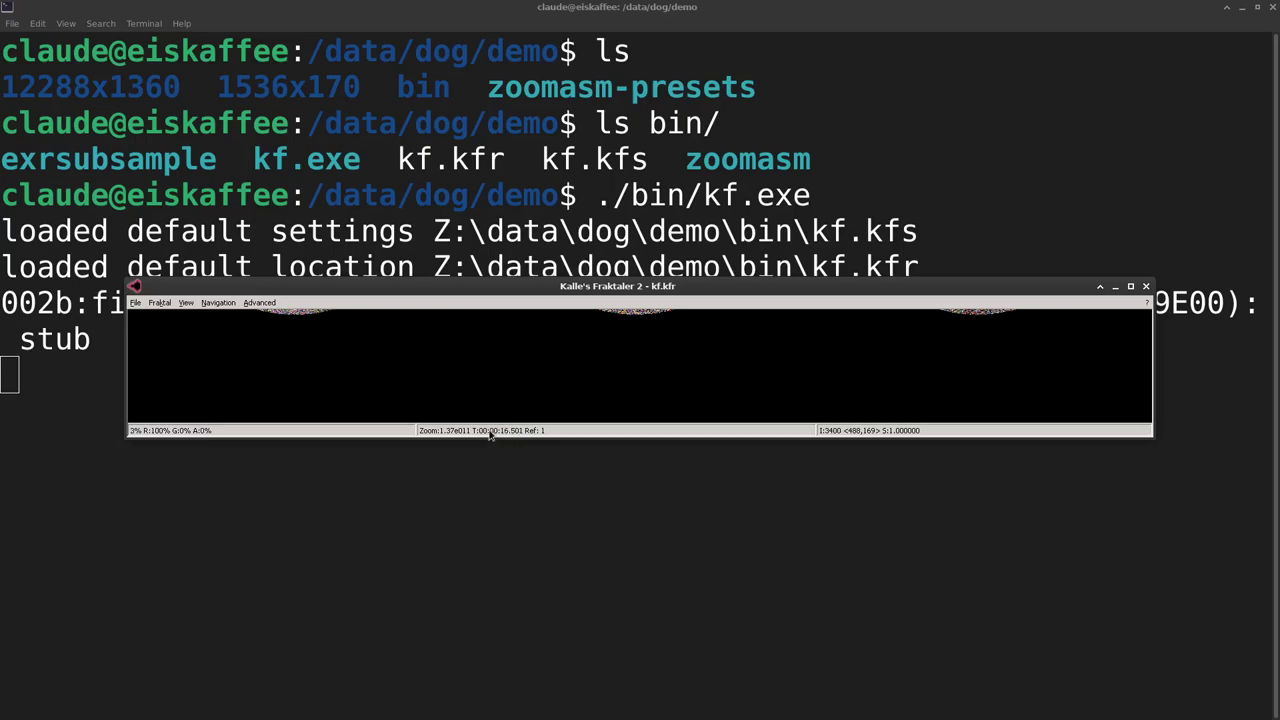
Select gfx803 as the OpenCL device and let the large image finish rendering.
click(259, 303)
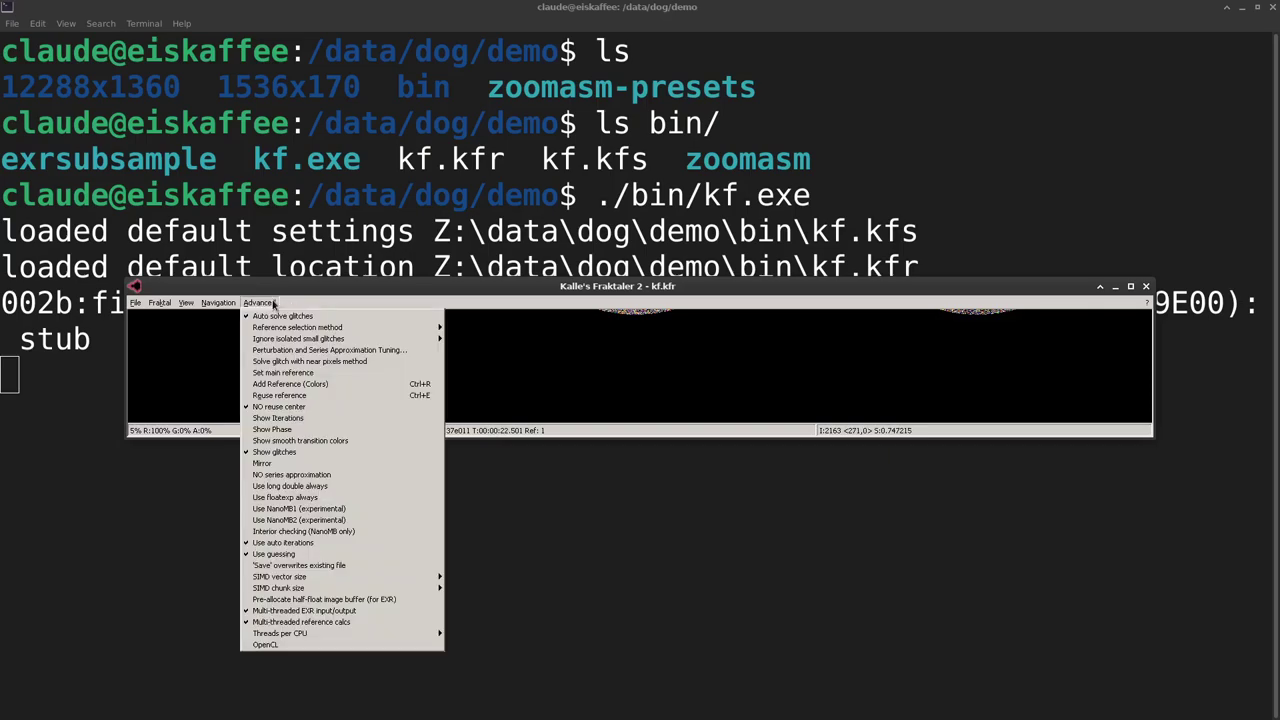
click(355, 643)
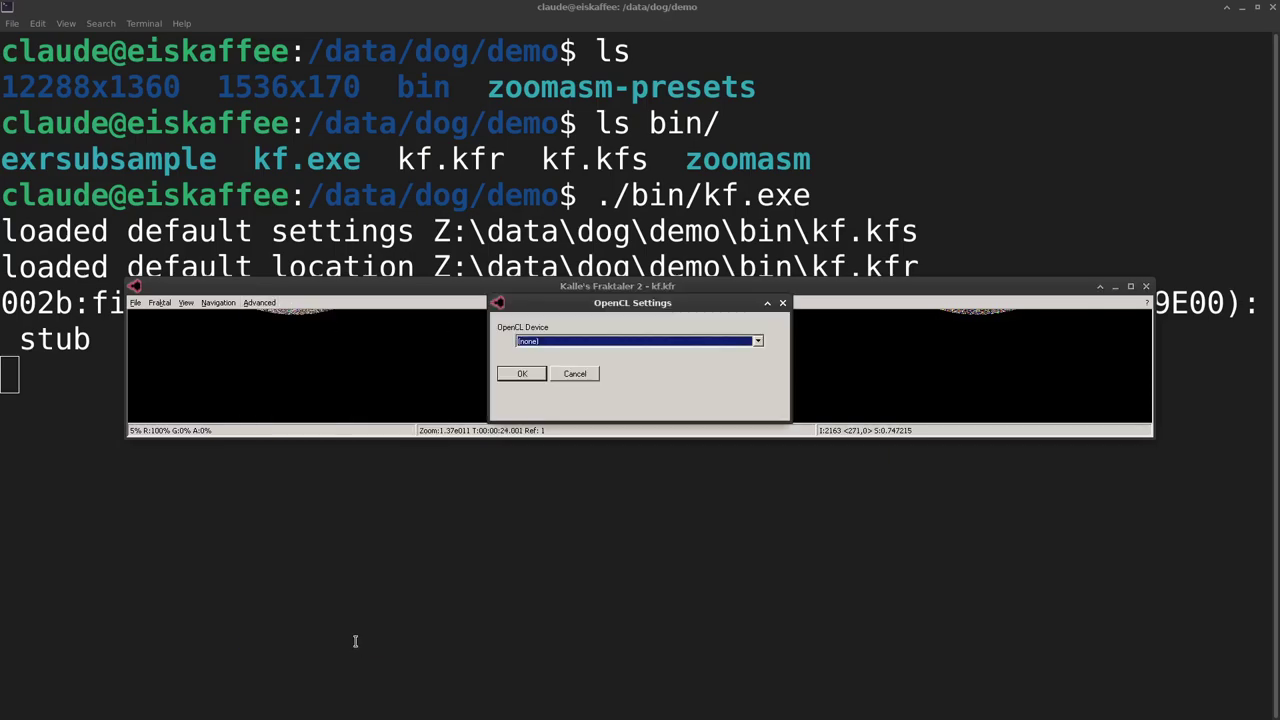
click(584, 344)
click(577, 360)
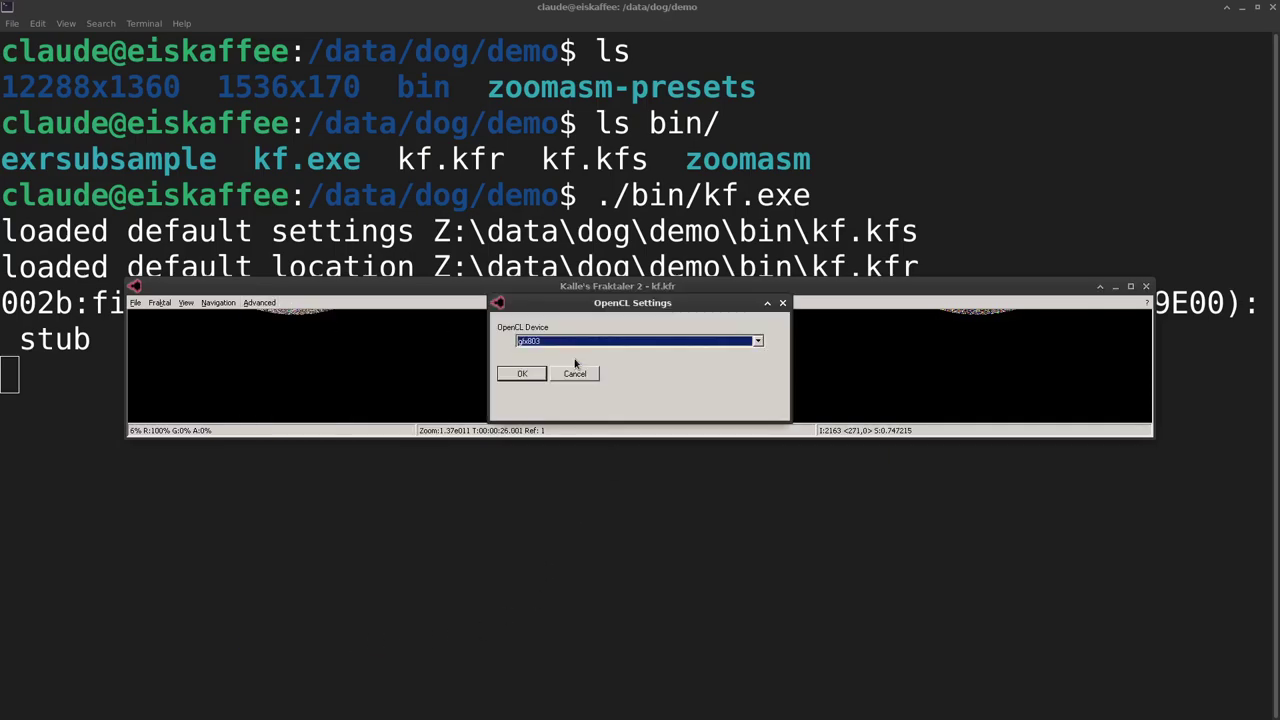
click(522, 374)
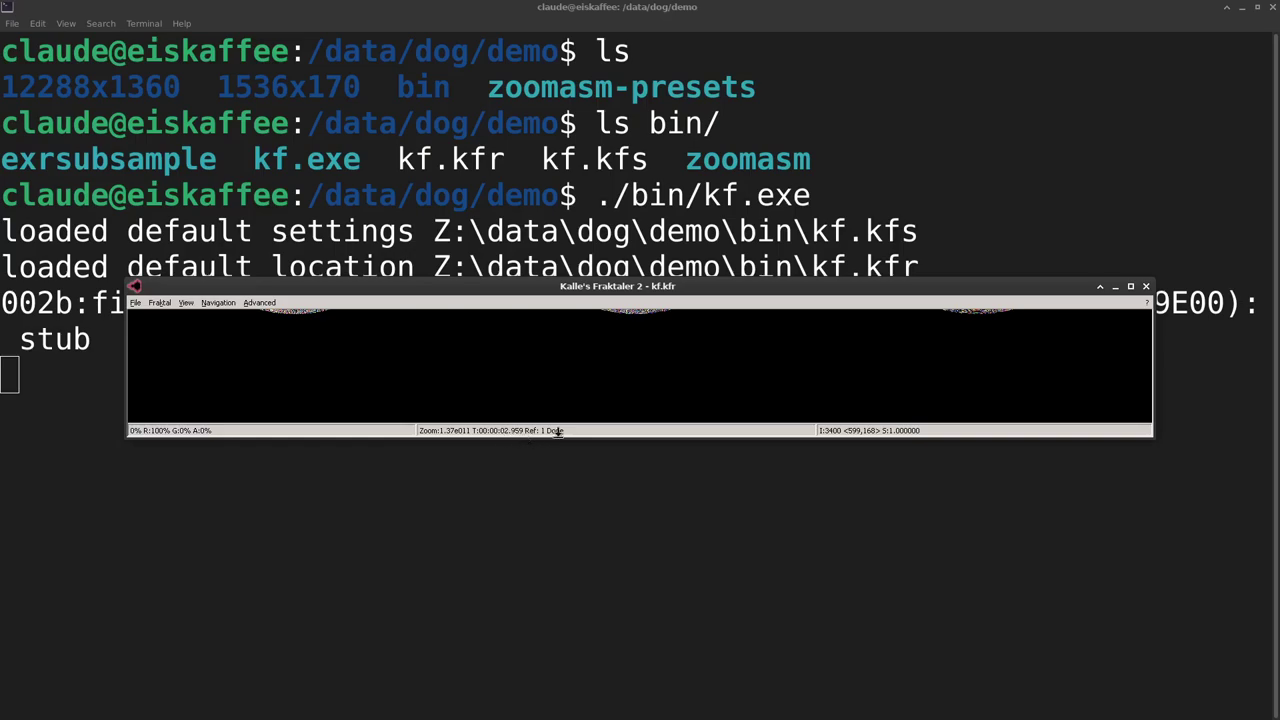
click(137, 303)
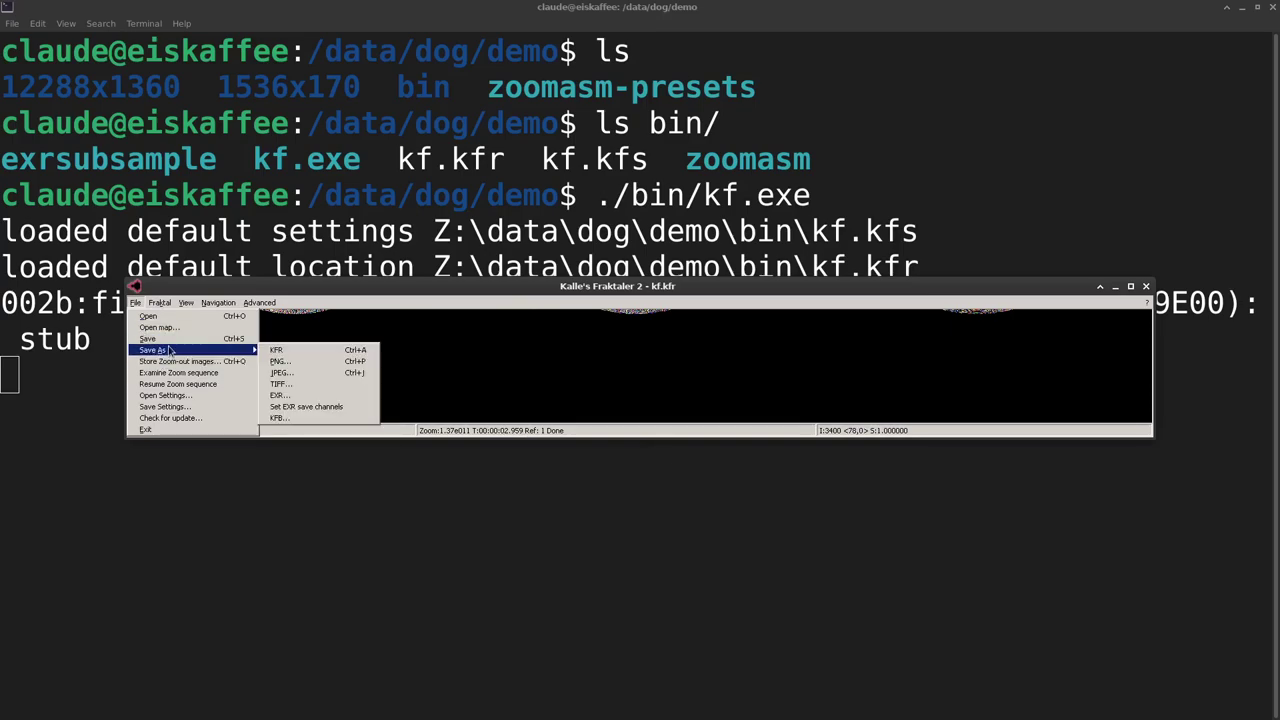
Limit EXR save channels to DEX and DEY, turning off R, G, B, N, NF and T.
mouse_move(199, 352)
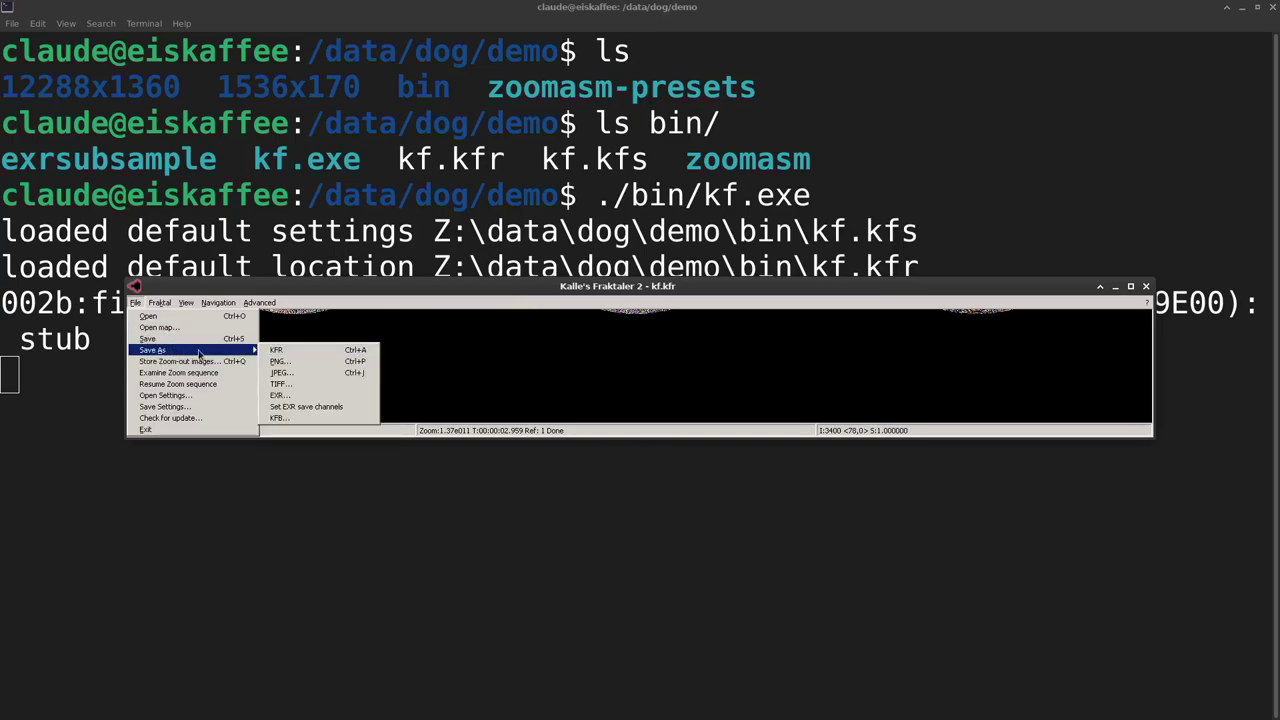
click(280, 395)
click(571, 272)
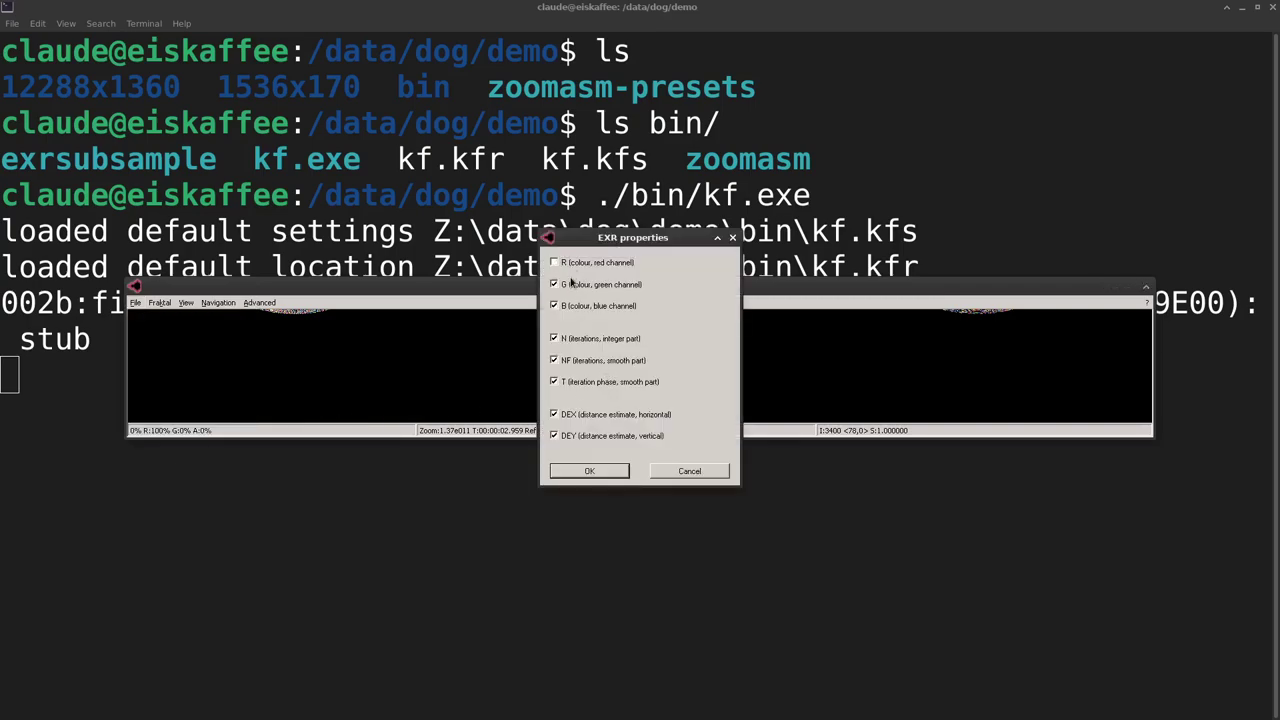
click(588, 343)
click(585, 363)
click(589, 384)
click(604, 471)
click(136, 303)
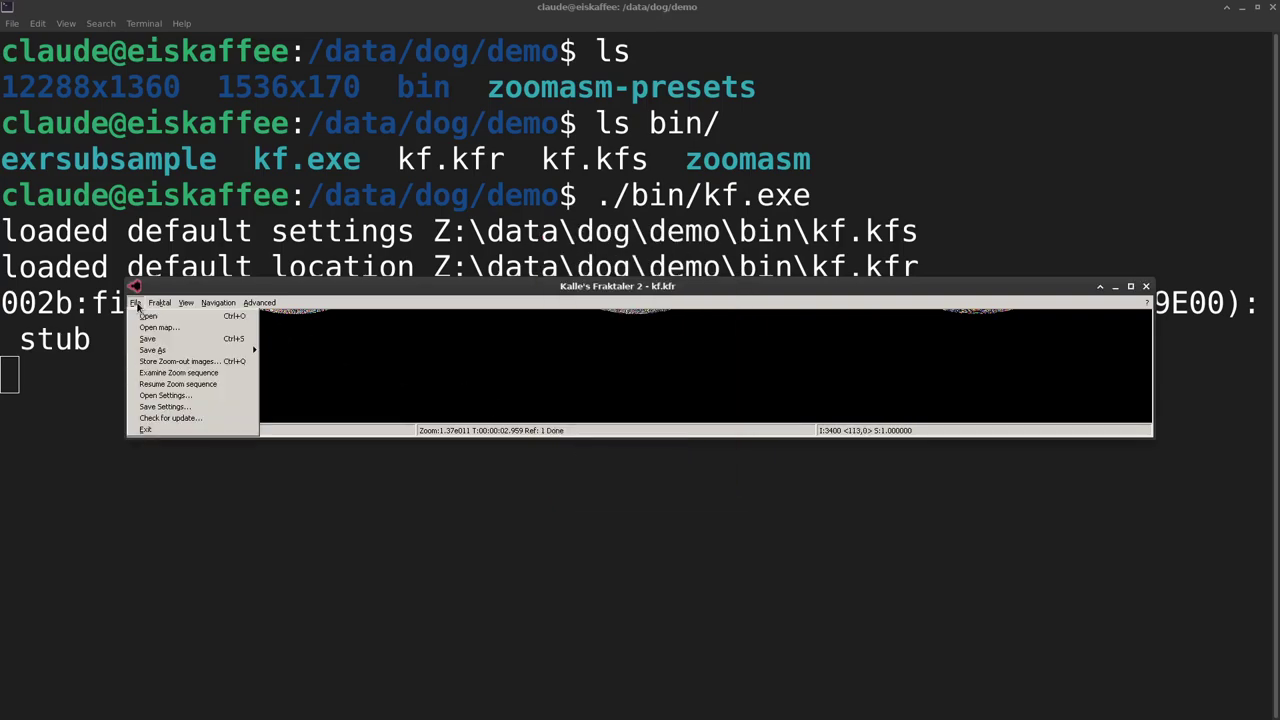
Start a zoom-out sequence, saving parameters in the 12288x1360 folder with EXR frames enabled.
click(187, 363)
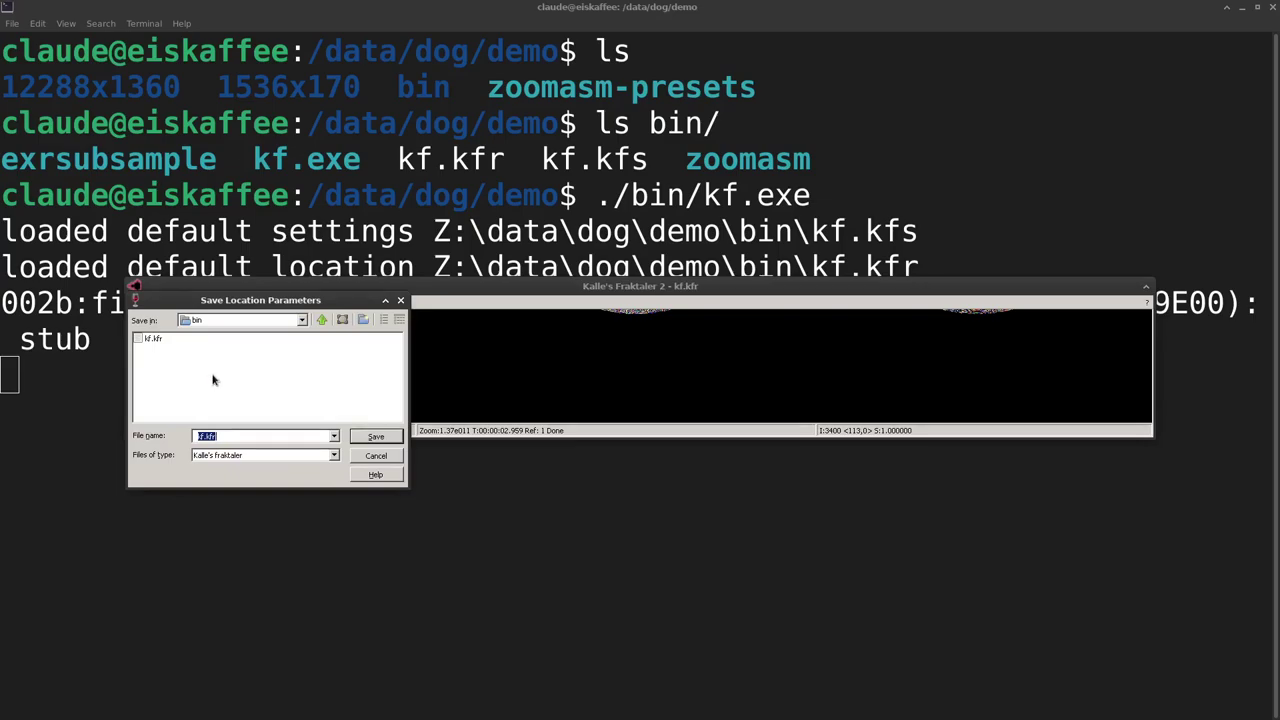
click(321, 320)
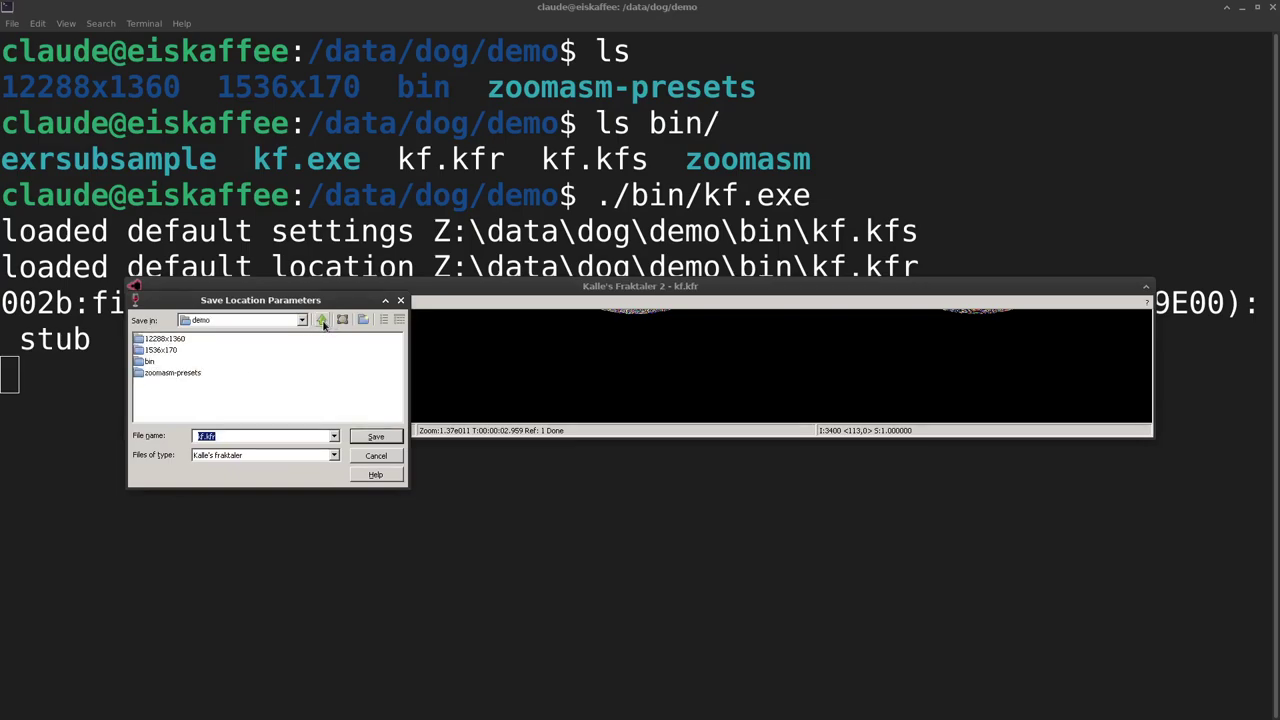
double_click(184, 340)
click(362, 440)
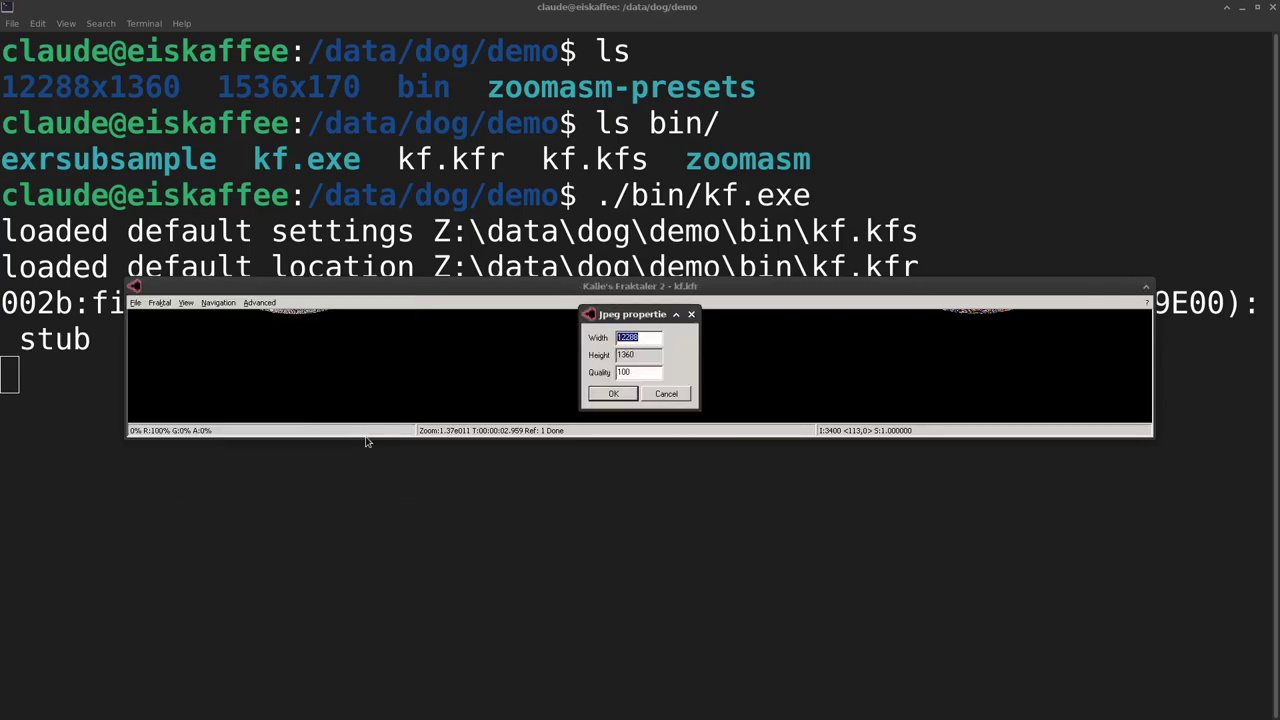
click(612, 394)
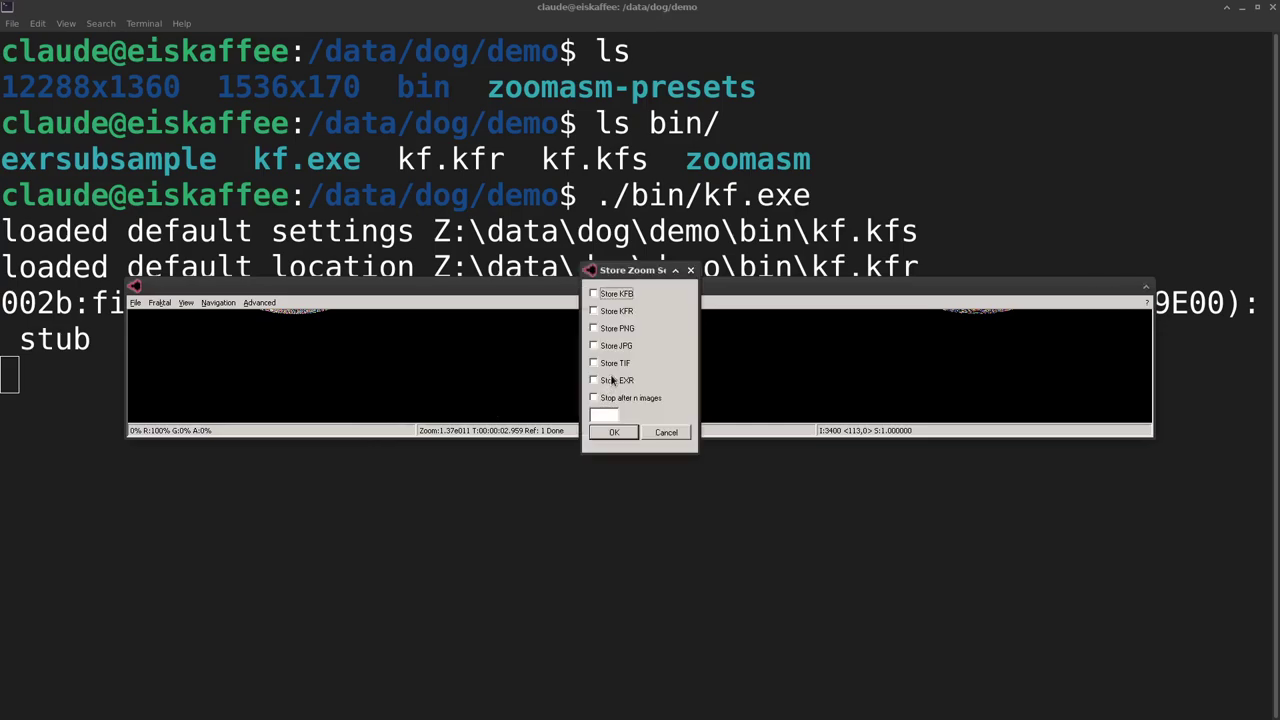
click(613, 381)
click(606, 432)
Choose the 12288x1360 folder for the keyframes, render down to zoom 0, then close the renderer.
click(266, 478)
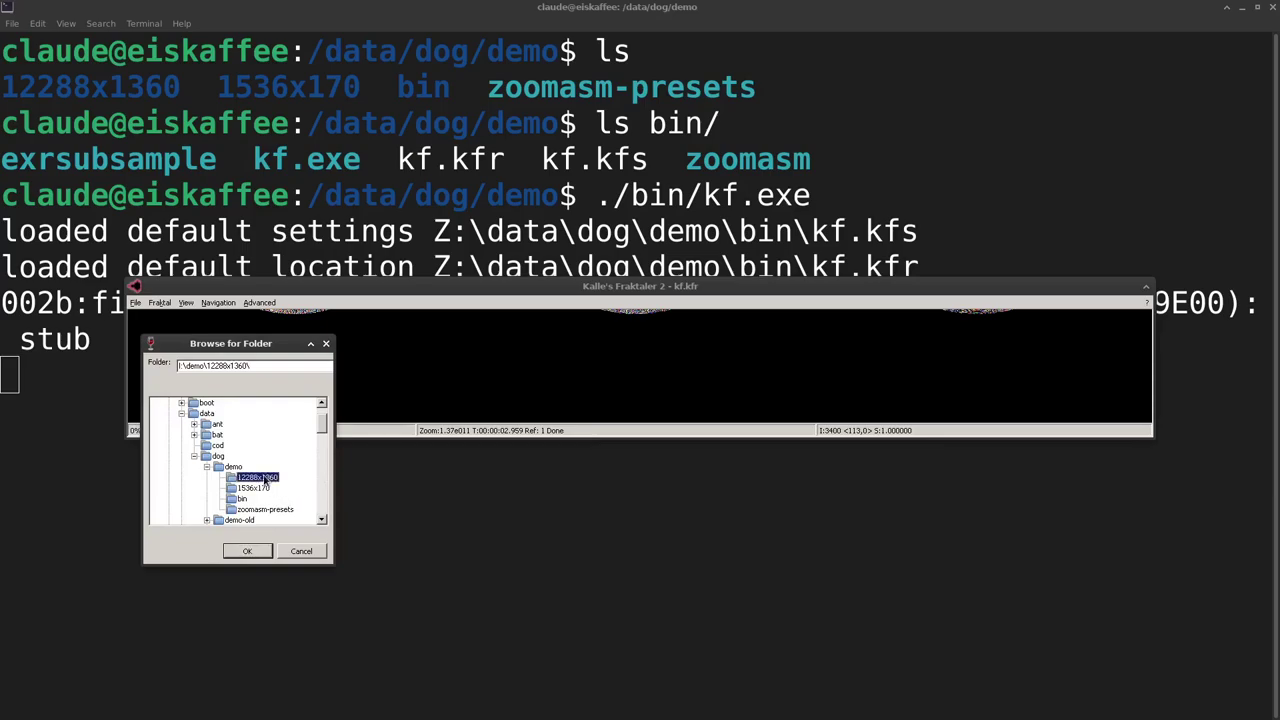
click(252, 551)
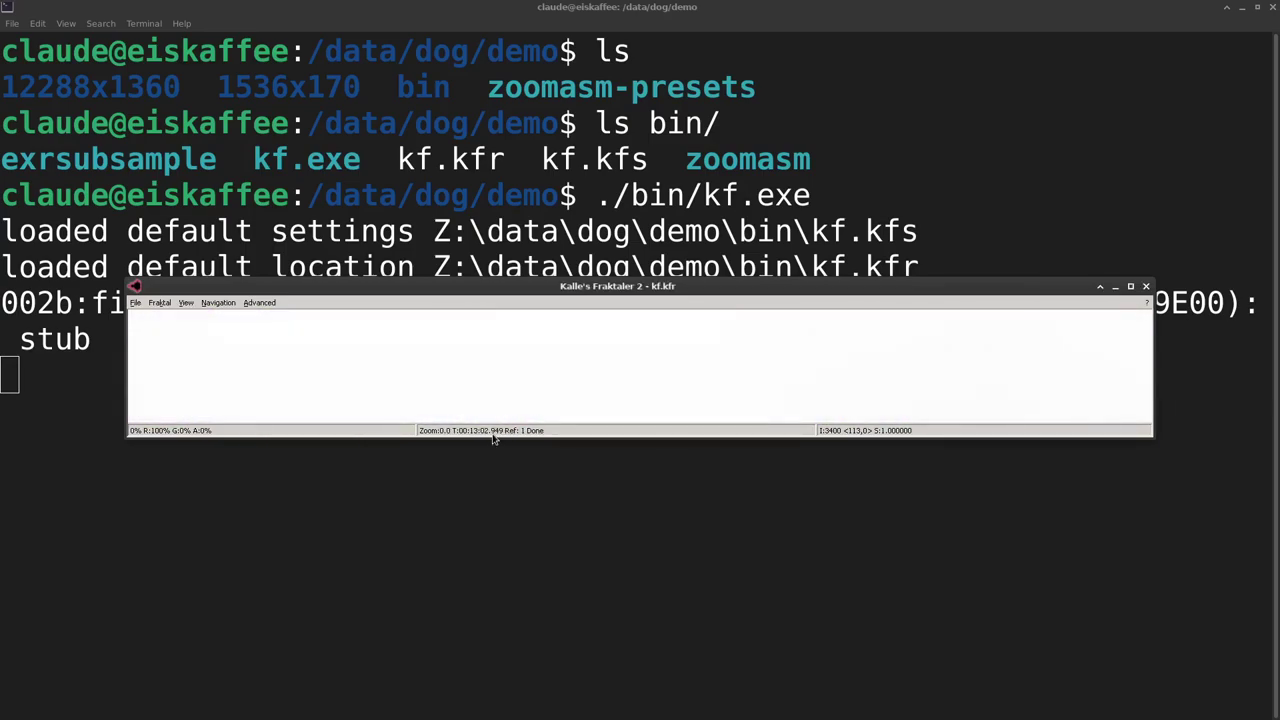
click(1147, 287)
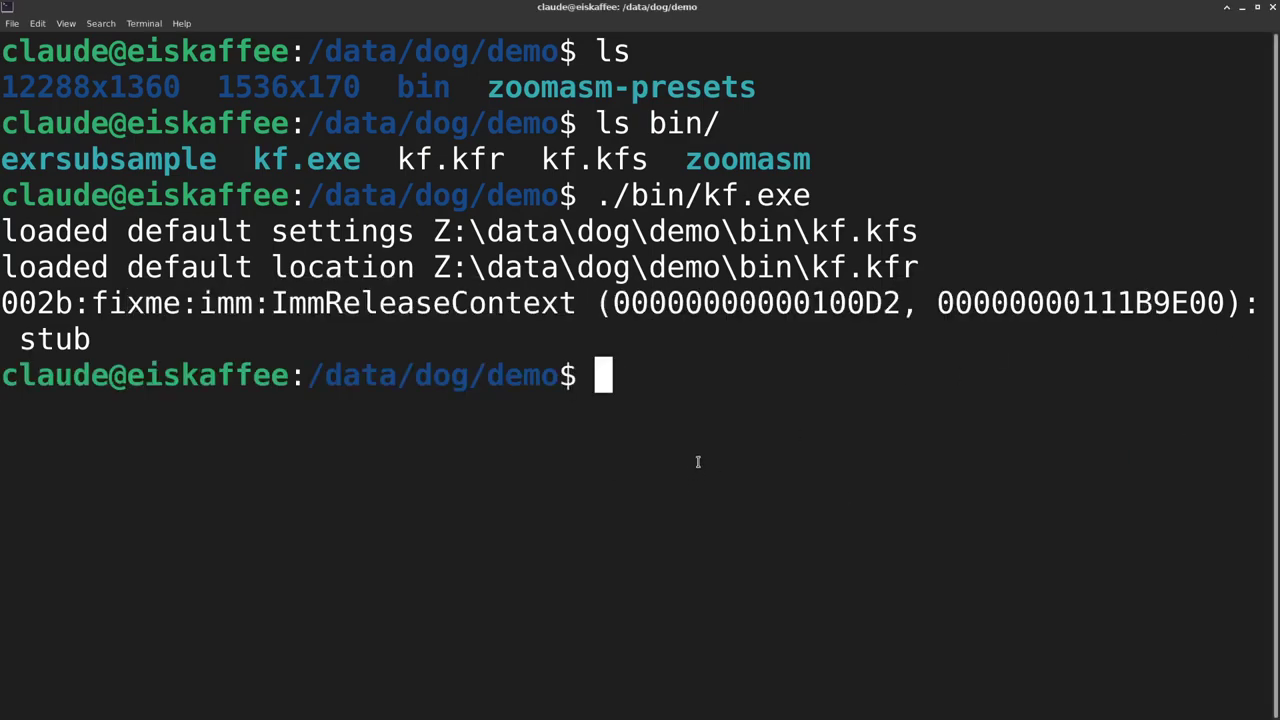
Enter the 12288x1360 folder, list its EXR keyframes, and show exrsubsample's usage.
text(cd 1)
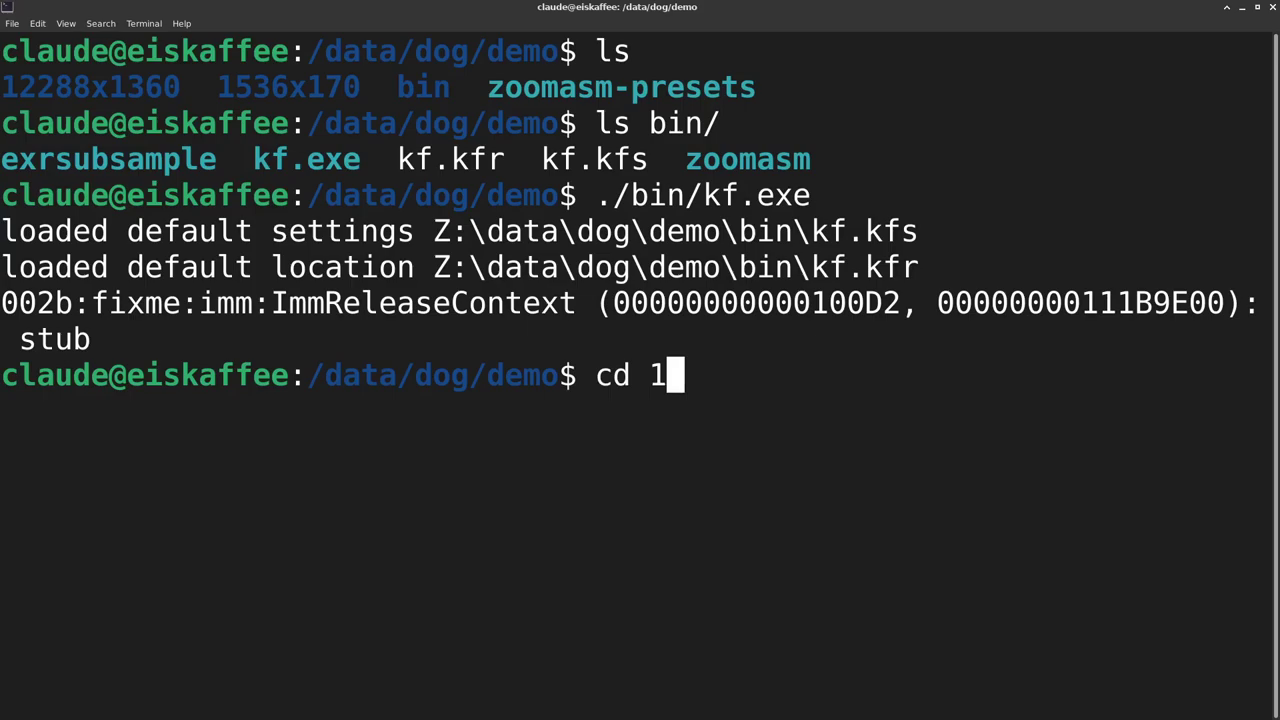
text(2)
key(Tab)
key(Return)
text(ls)
key(Return)
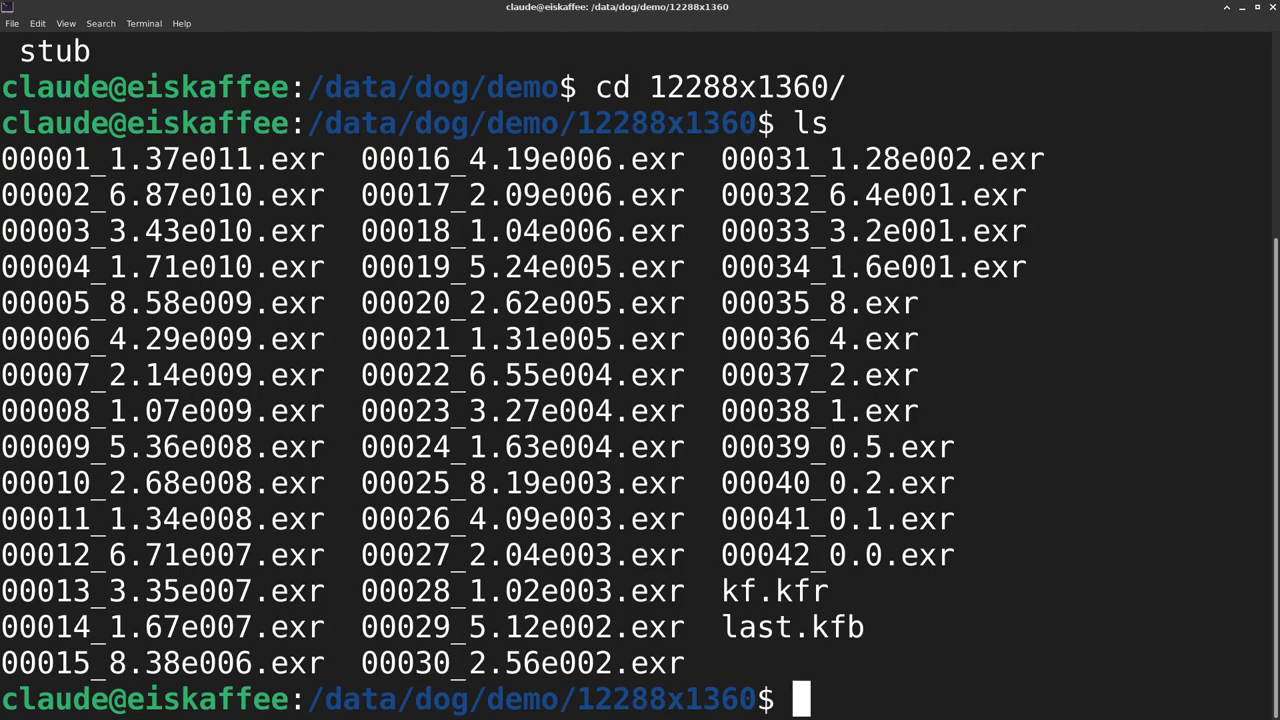
text(../bin/e)
key(Tab)
key(Return)
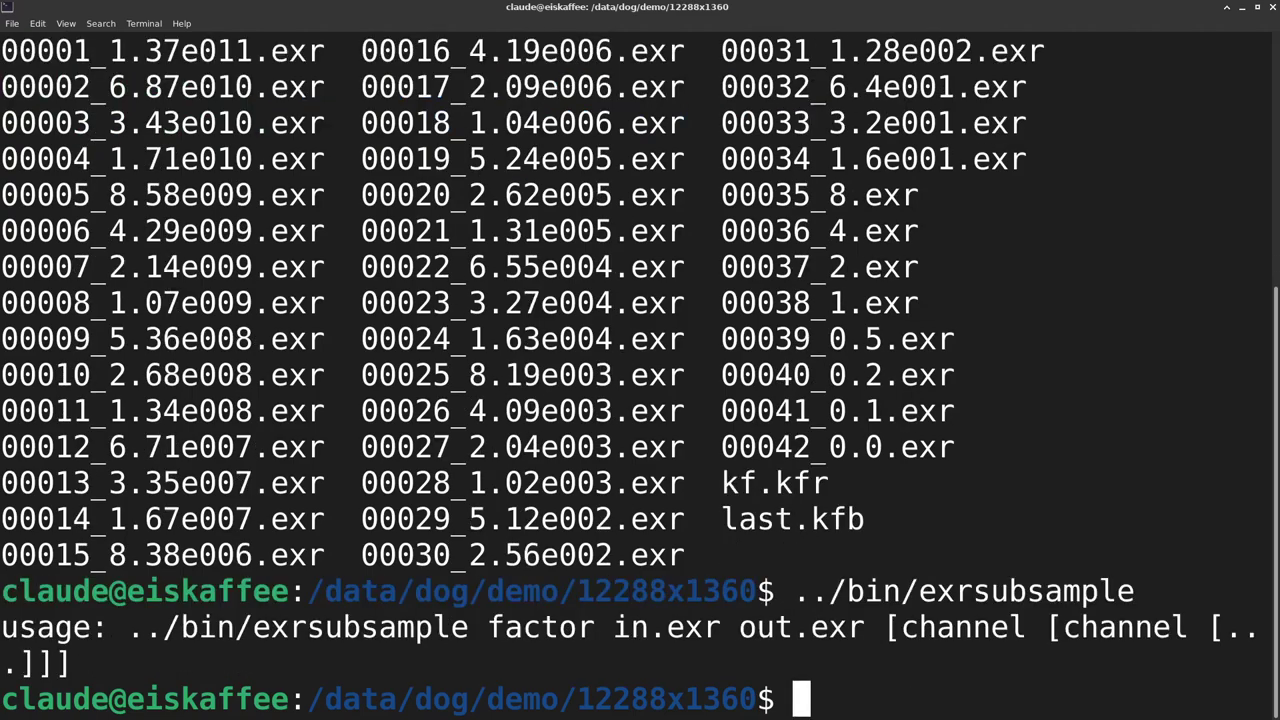
Run a timed loop downsampling every EXR by 8 into ../1536x170 with exrsubsample.
text(f)
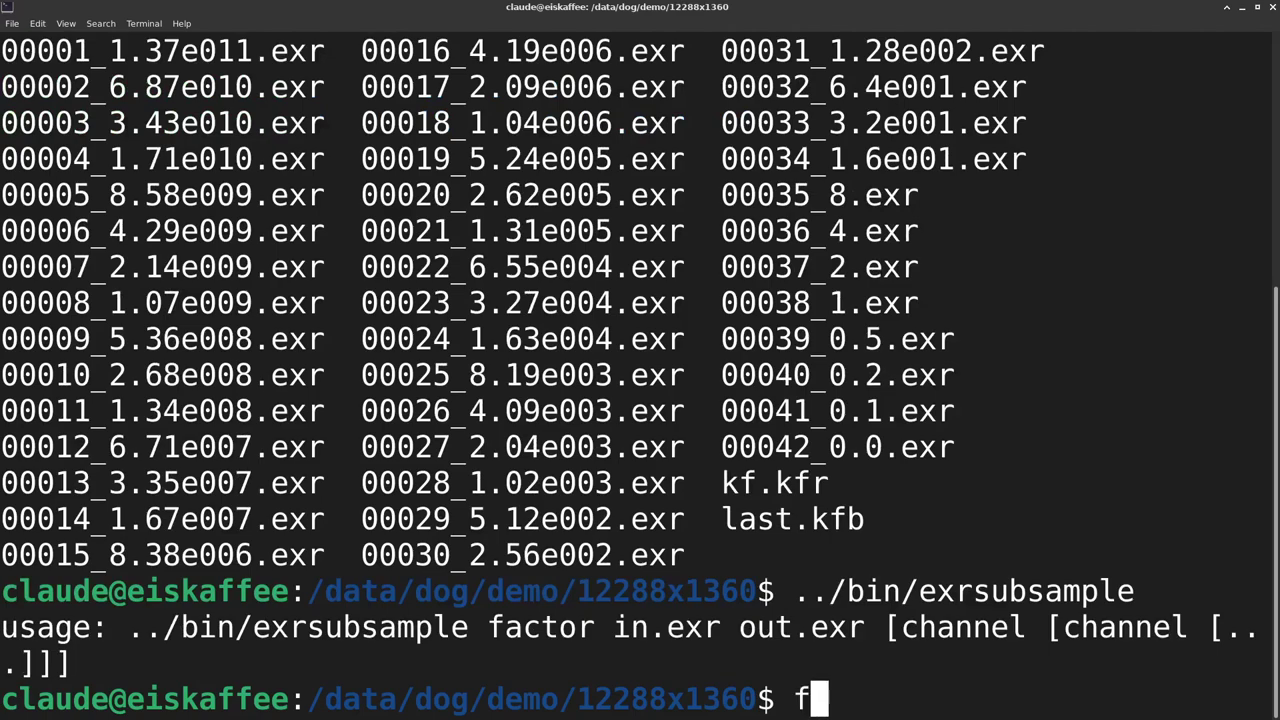
text(or i in *.ex)
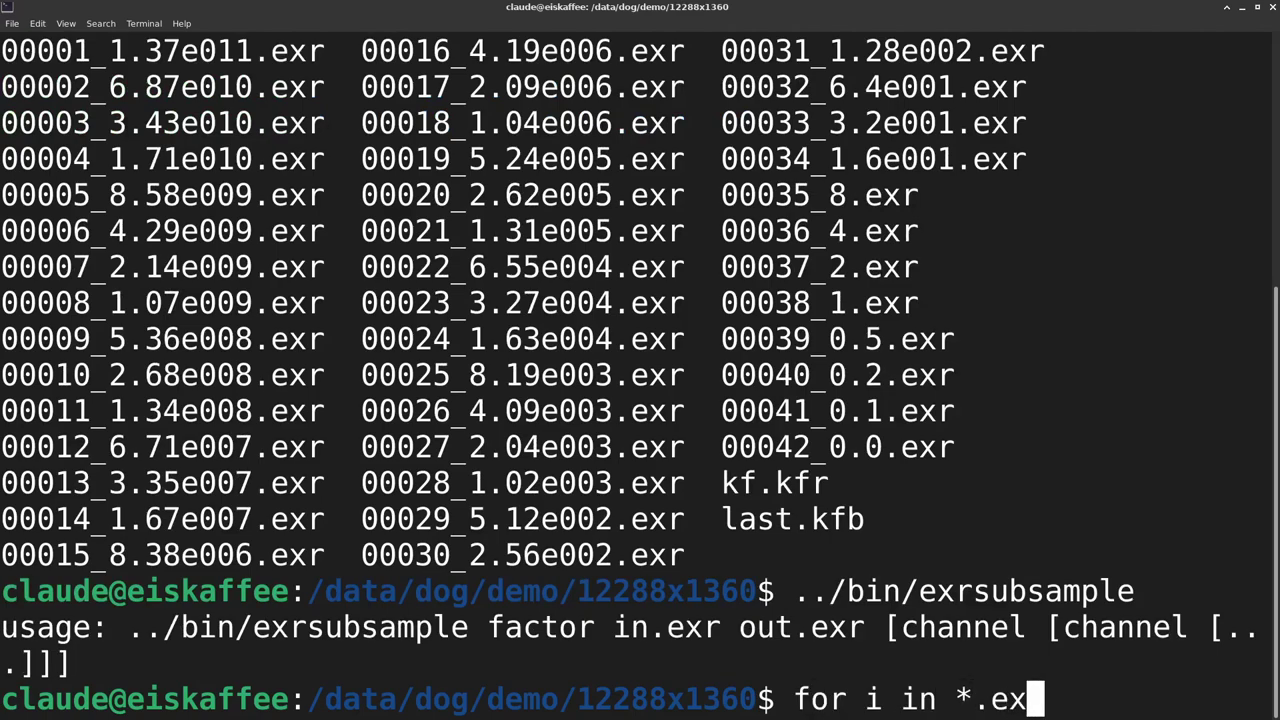
text(r ; do exp)
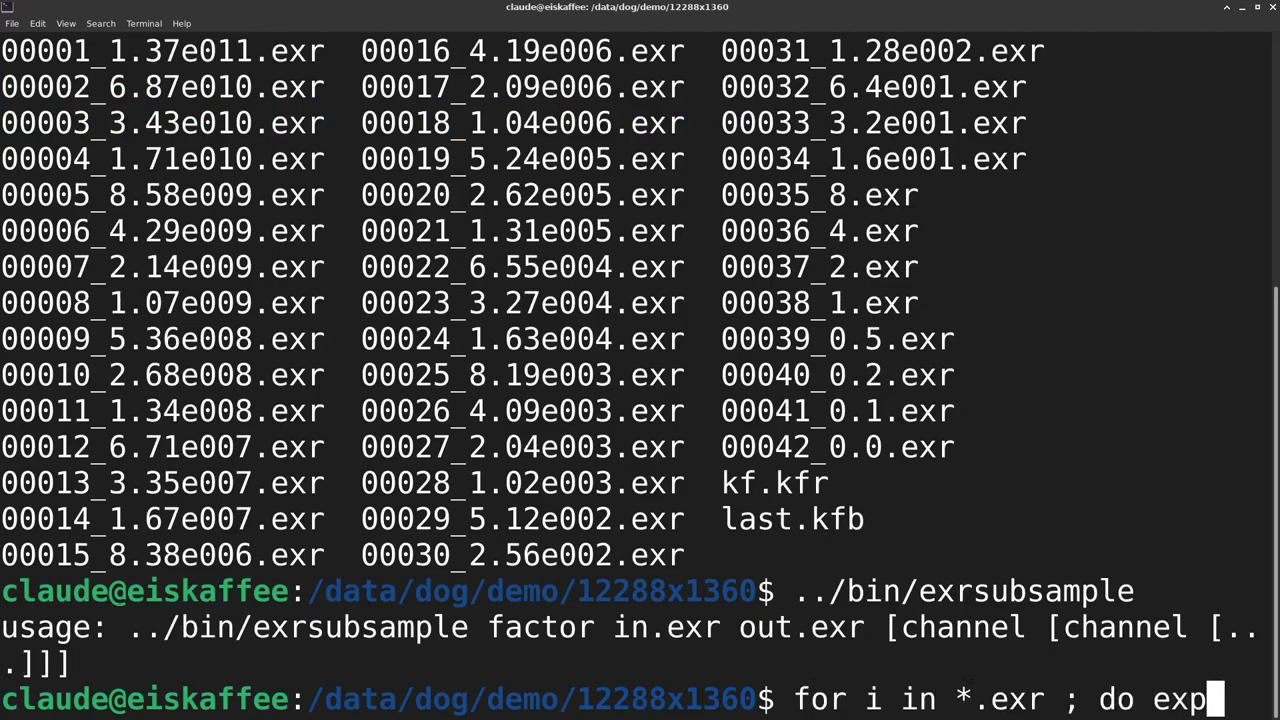
key(BackSpace)
key(BackSpace)
key(BackSpace)
text(../bi)
key(Tab)
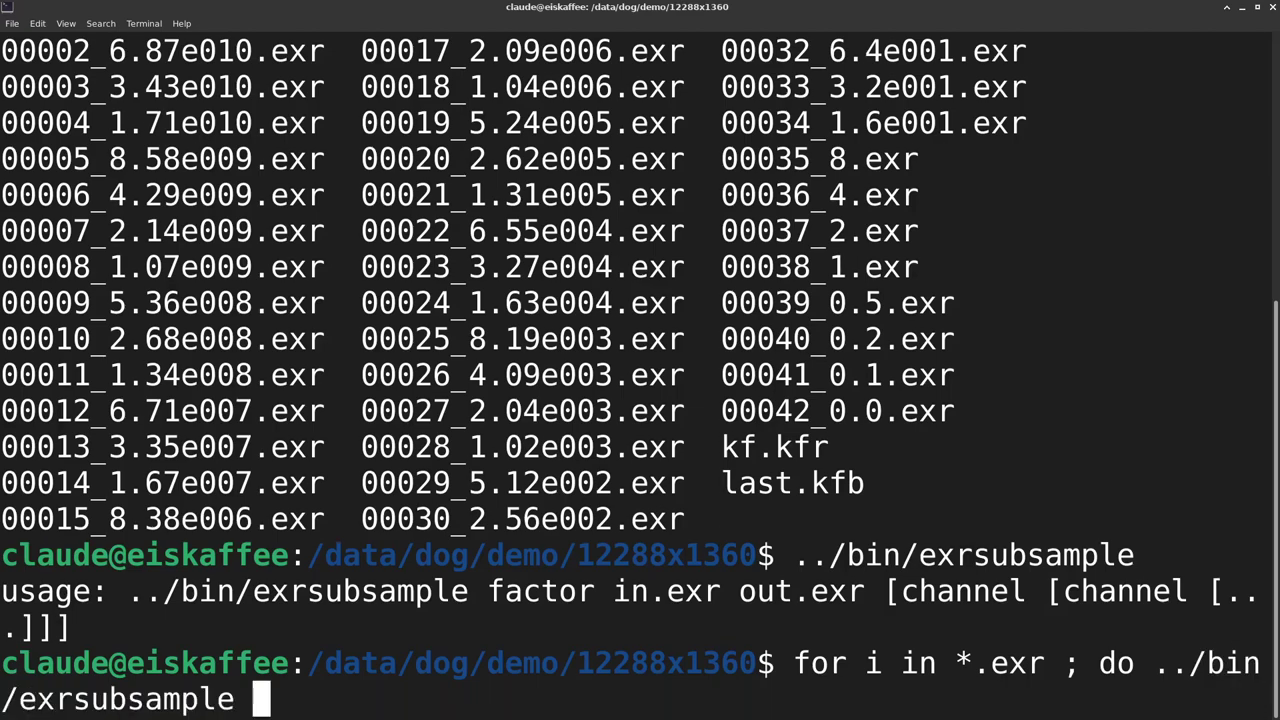
text(8 )
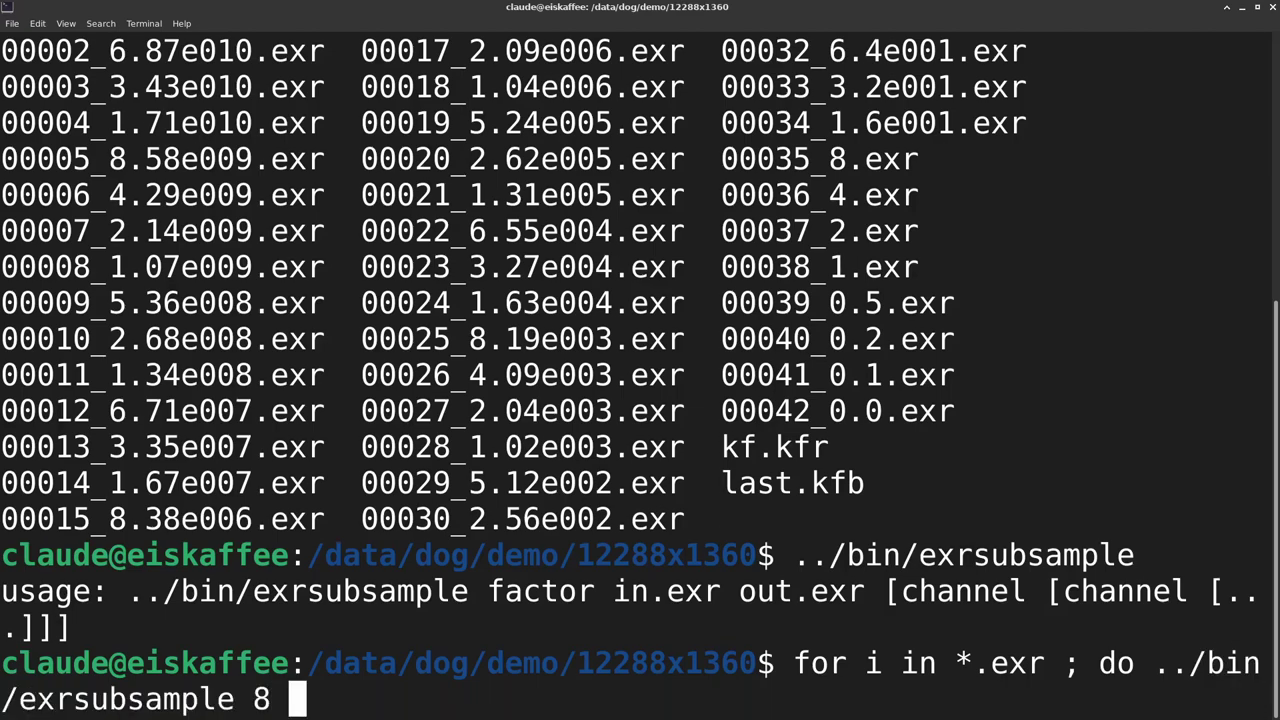
text(${i}")
key(ctrl+Left)
key(ctrl+Left)
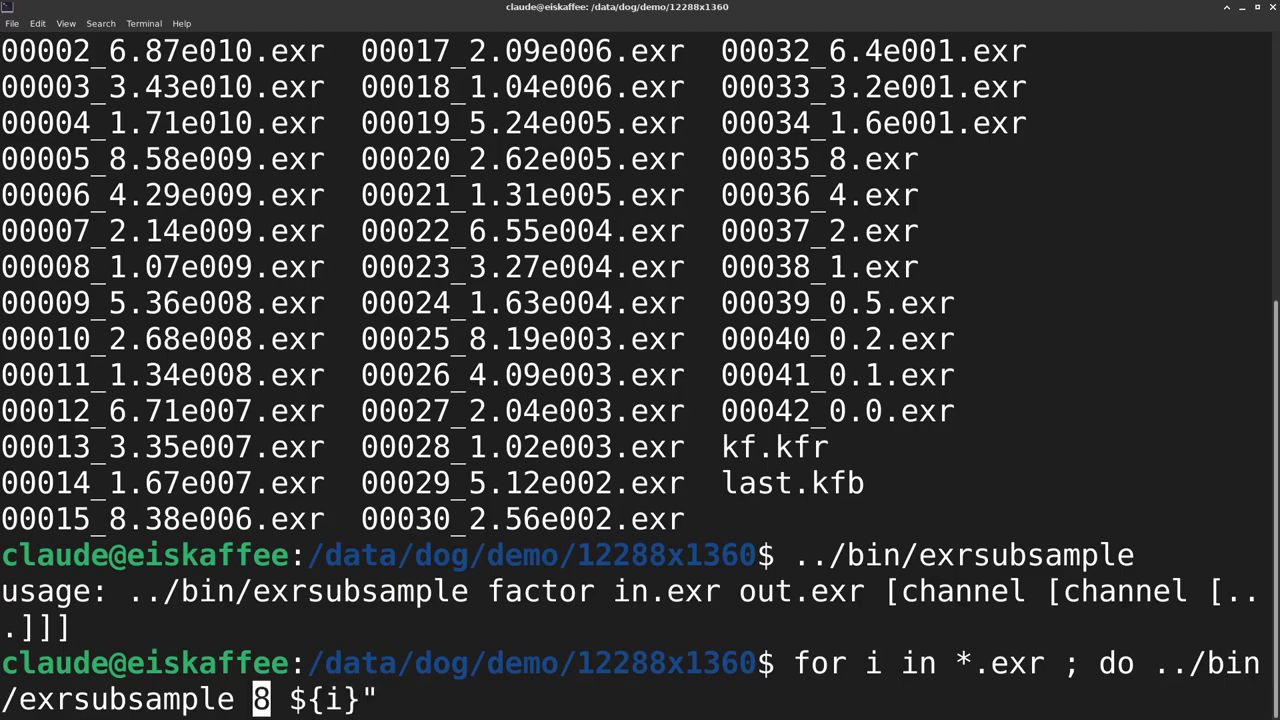
key(Right)
key(Right)
text(")
key(End)
text("../)
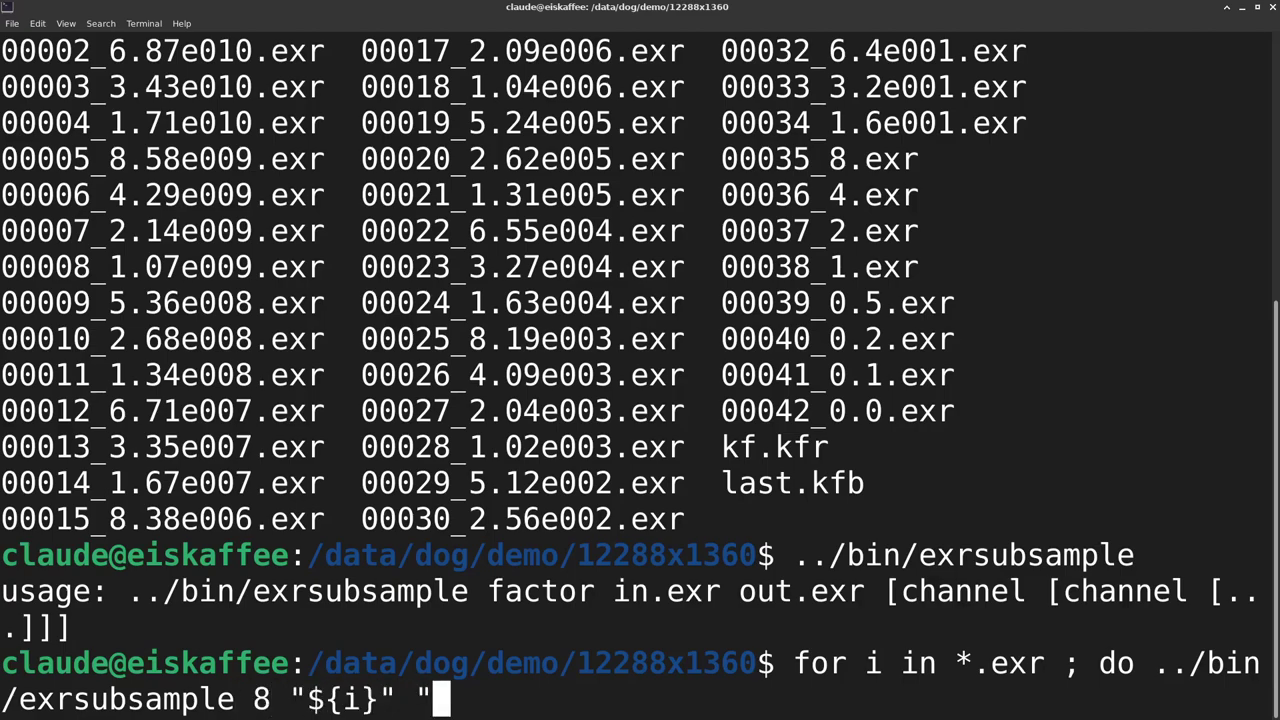
text(15)
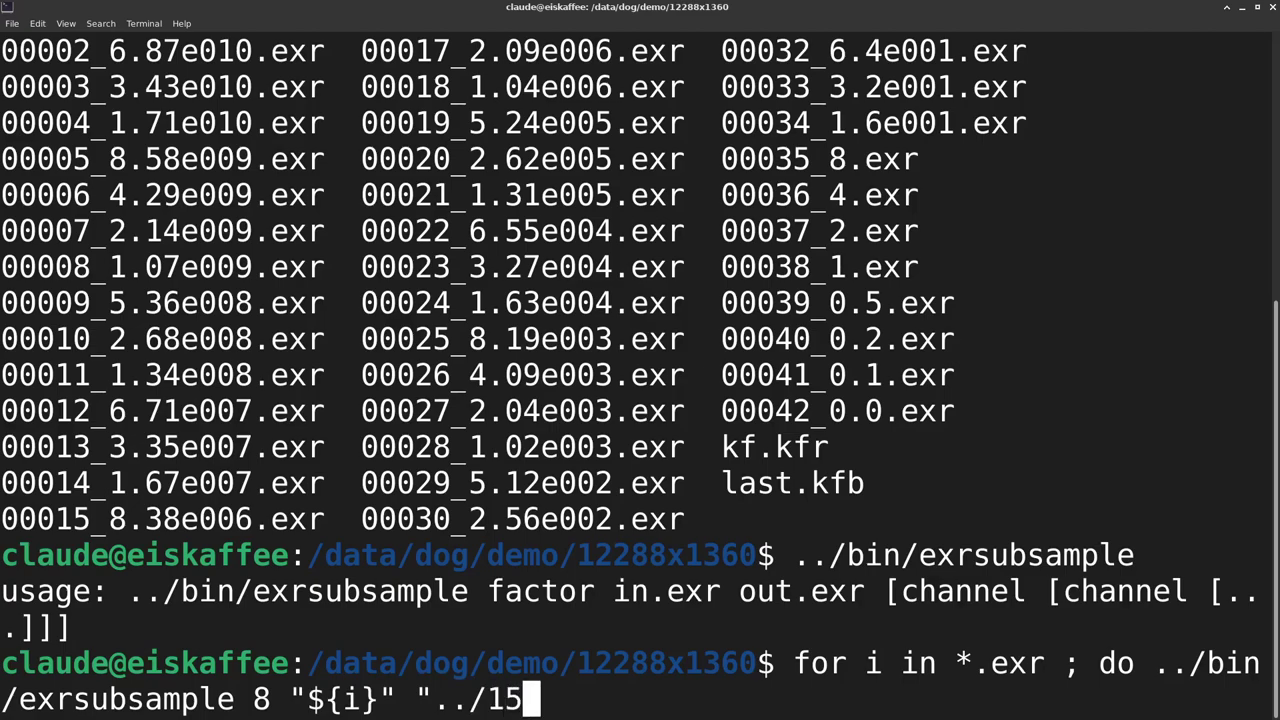
text(36x170/${i)
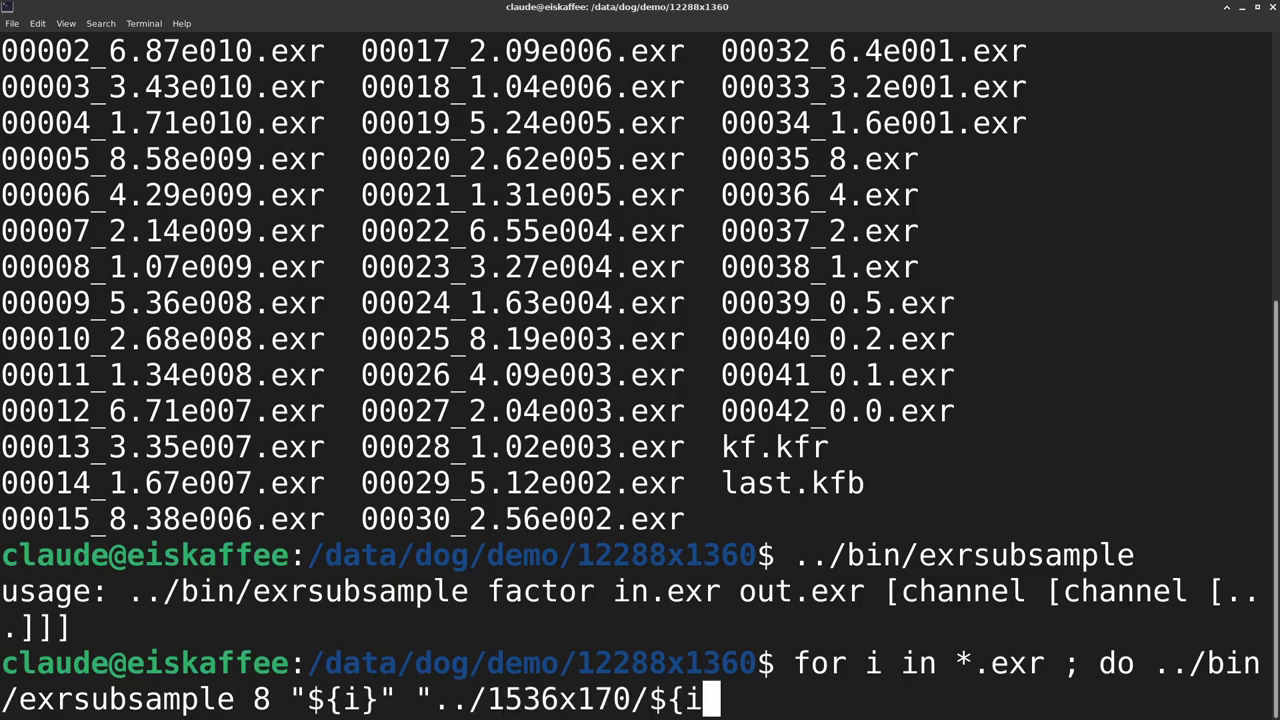
text(}" ; done)
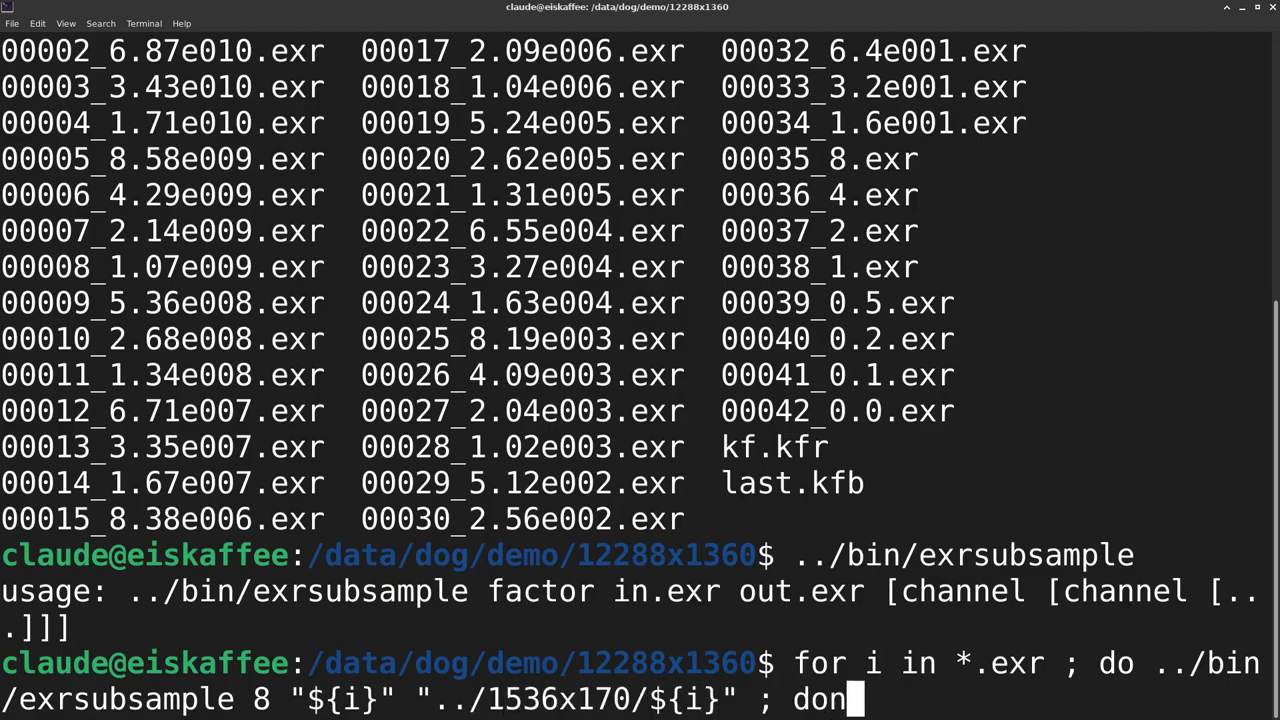
key(Home)
text(time)
key(Return)
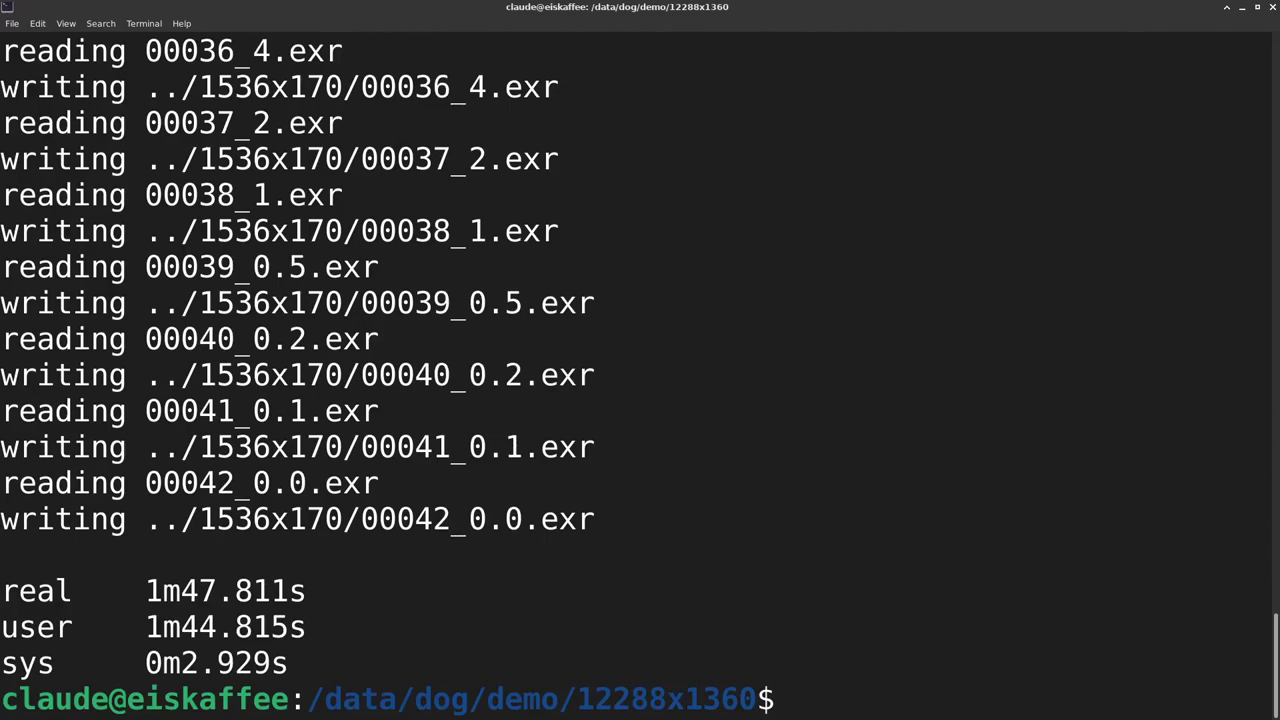
Return to /data/dog/demo and type ./bin/zoomasm --fullscreen --no-gui at the prompt.
text(cd ..)
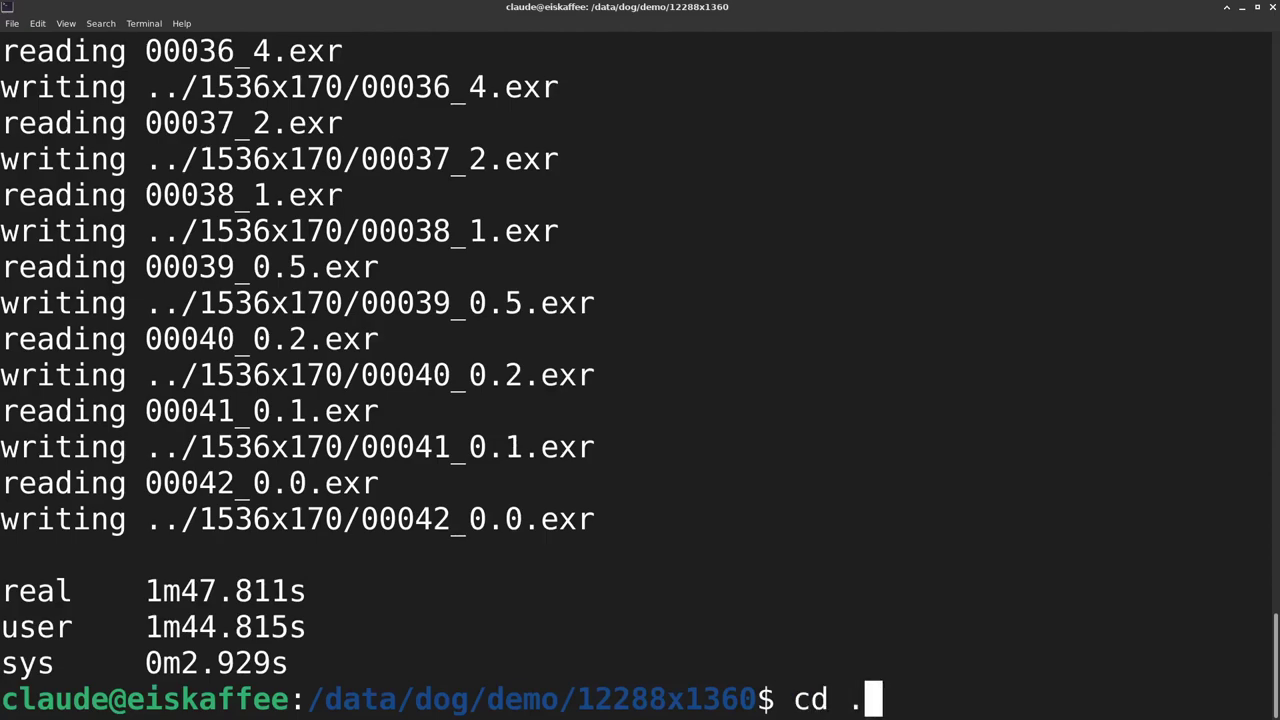
key(Return)
text(./bin/z)
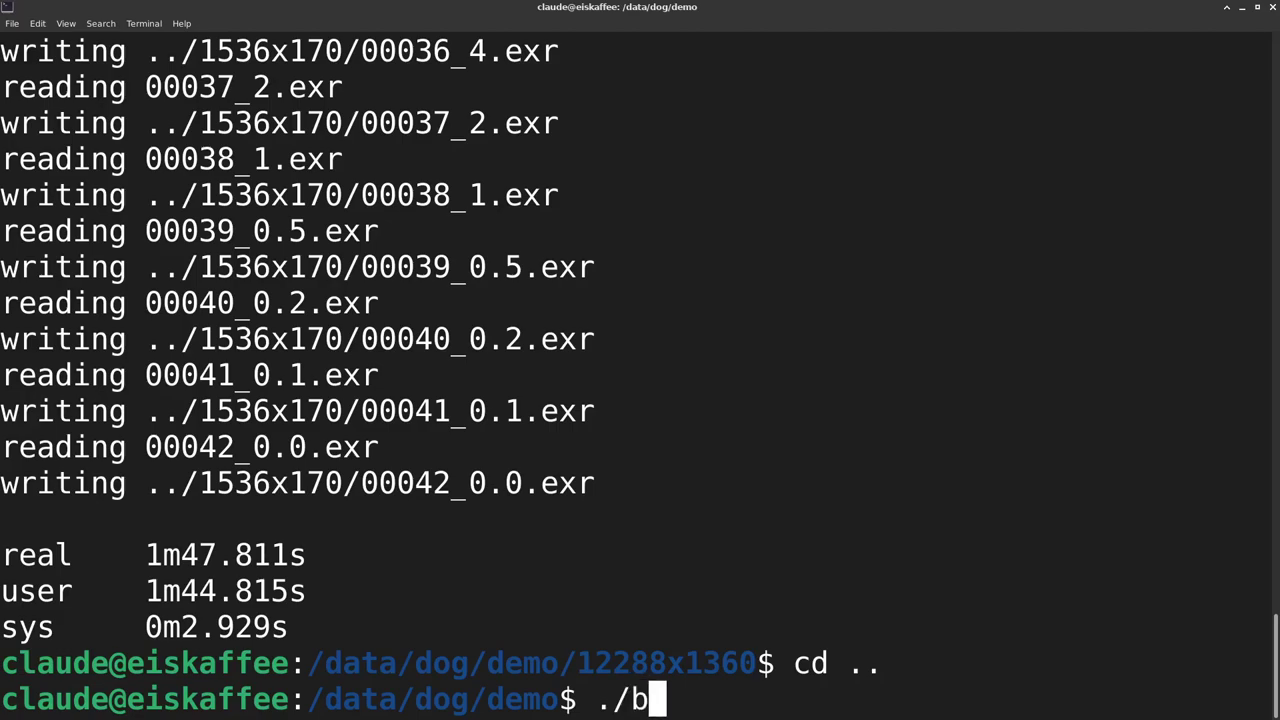
key(Tab)
text(--fullsc)
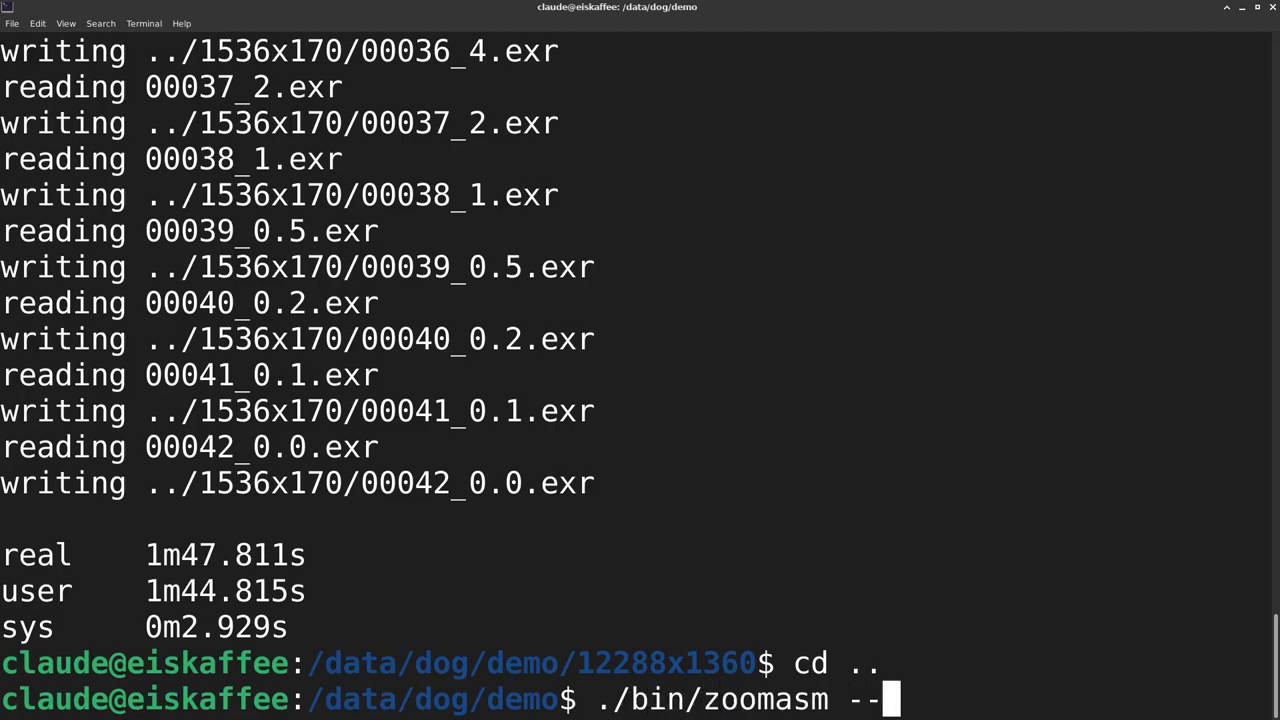
text(reen --no-gui)
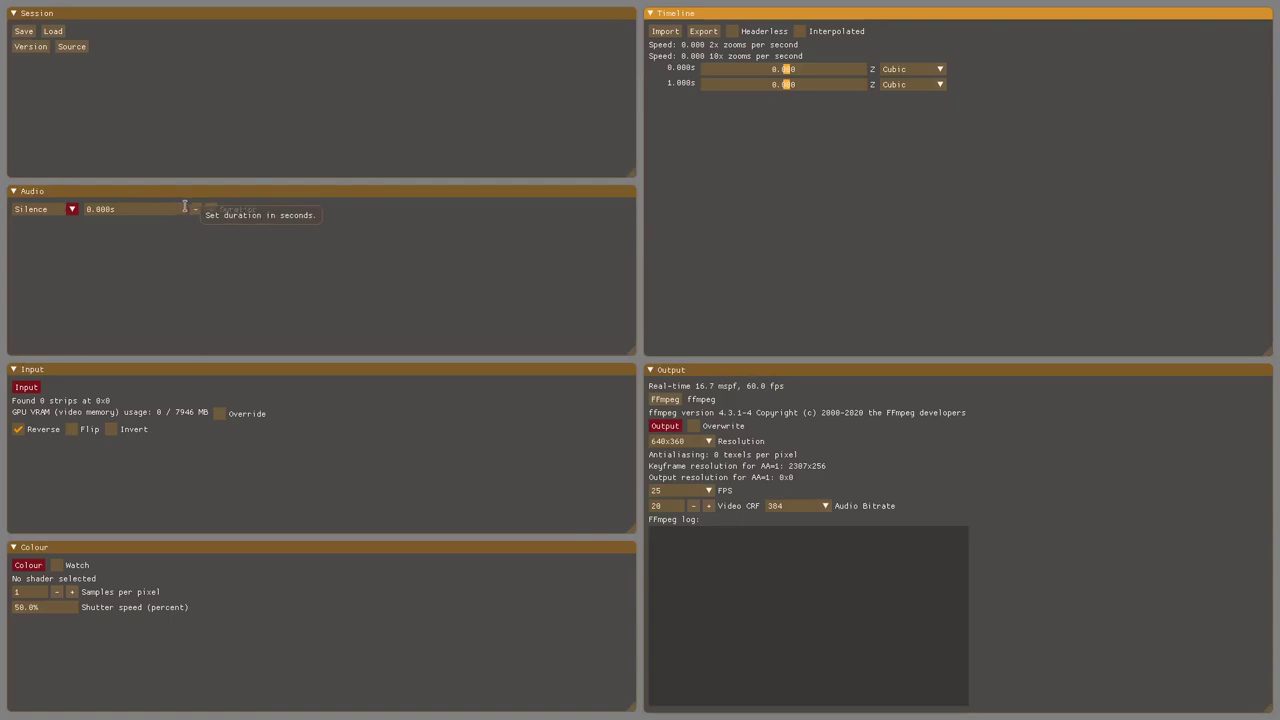
Set the zoomasm input folder to 1536x170.
click(26, 387)
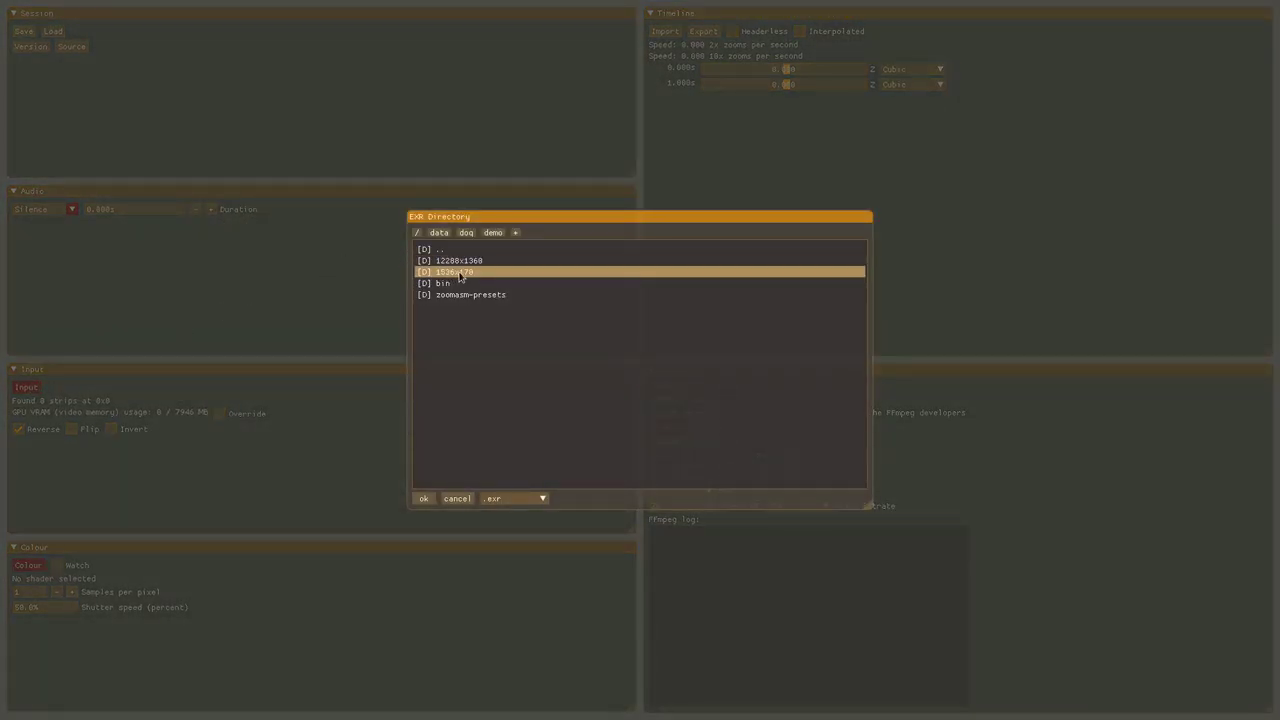
click(471, 275)
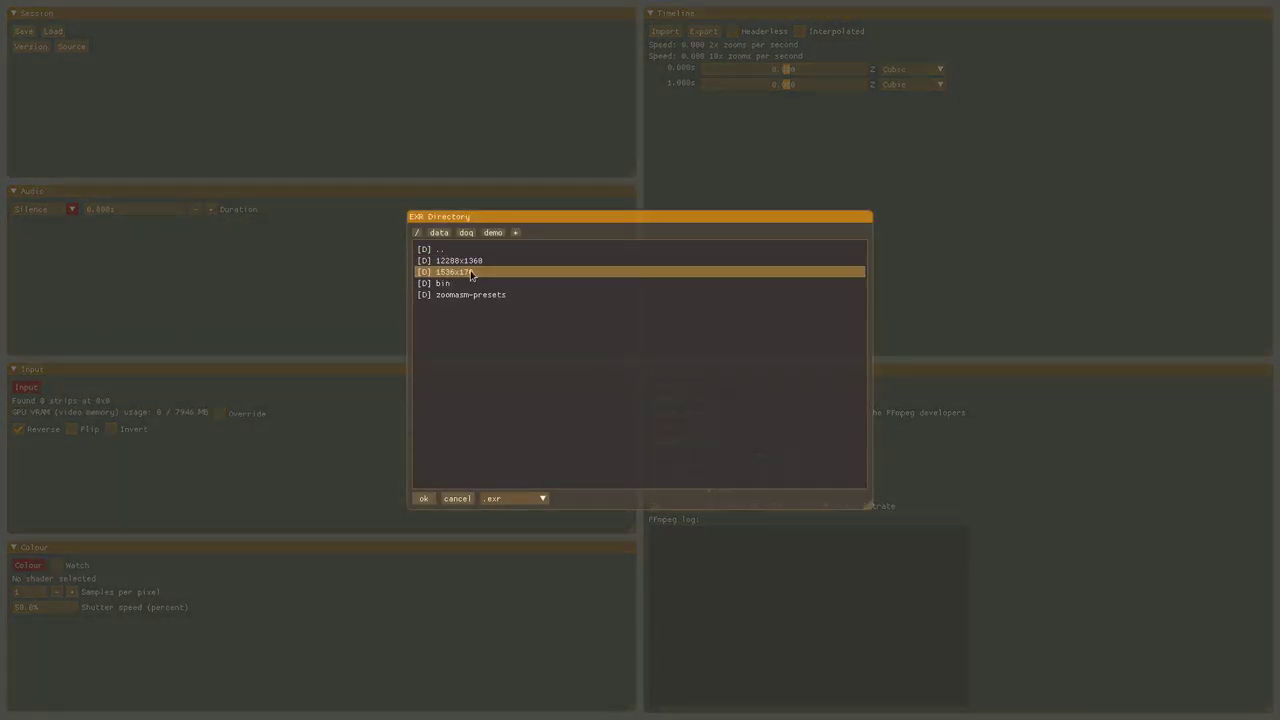
click(424, 498)
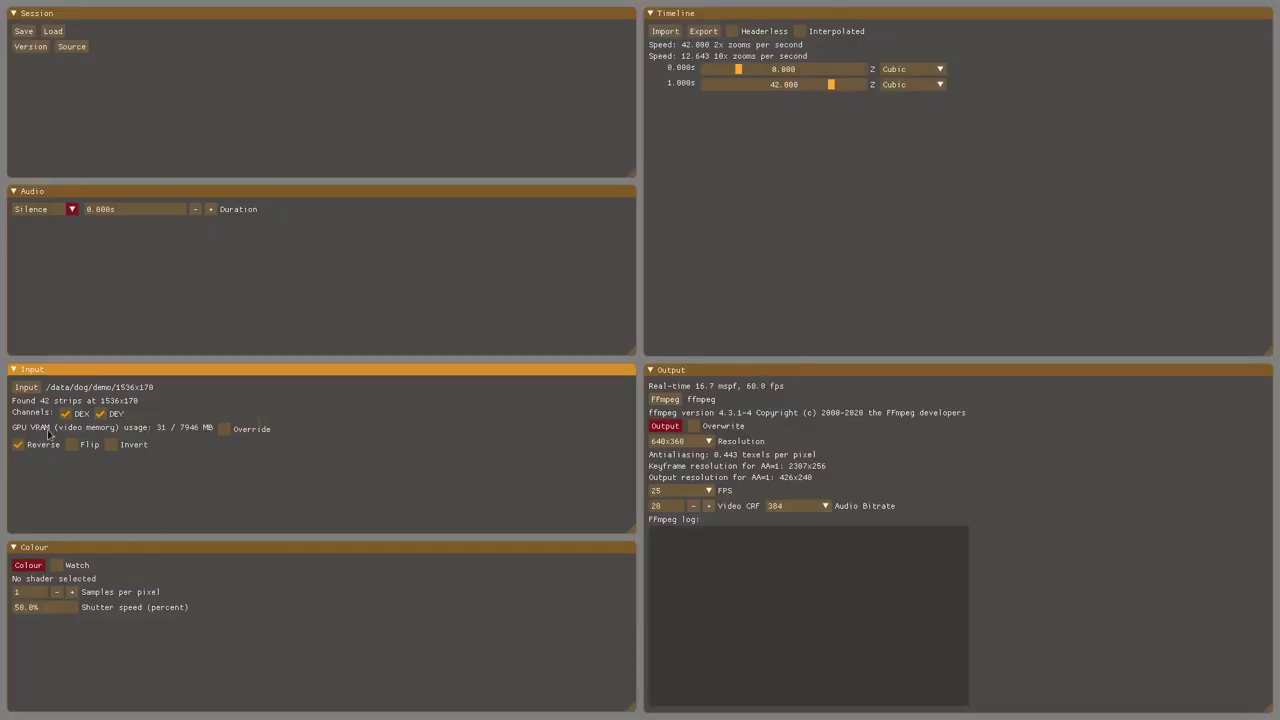
Load the rainbow-fringe.glsl colouring shader from zoomasm-presets.
click(34, 569)
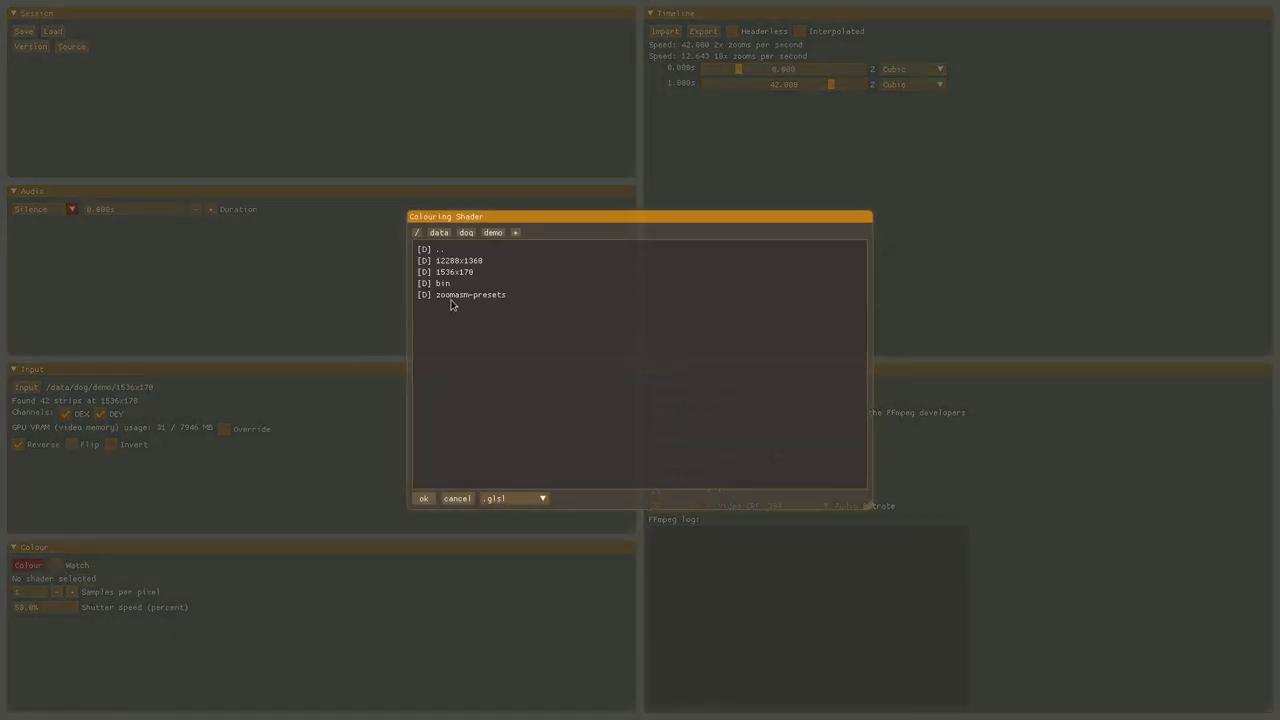
double_click(452, 296)
click(484, 284)
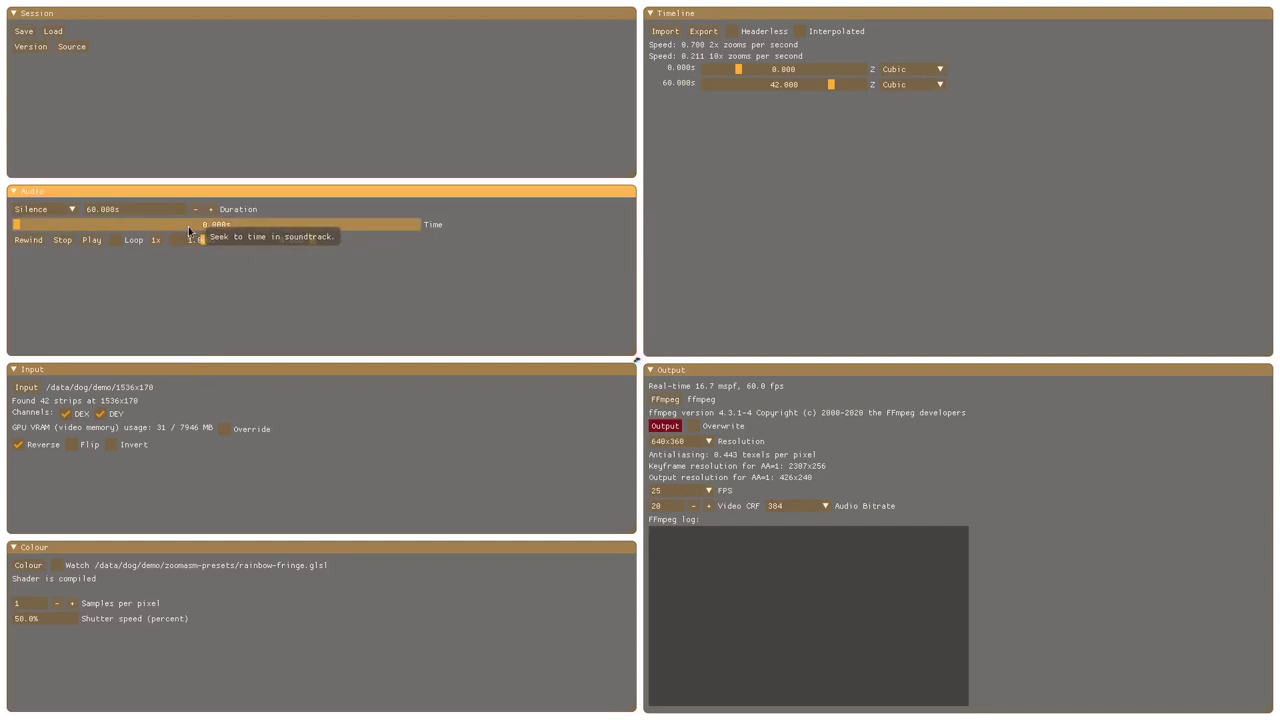
Move the playback time to 5 seconds to add a waypoint.
ctrl+click(189, 226)
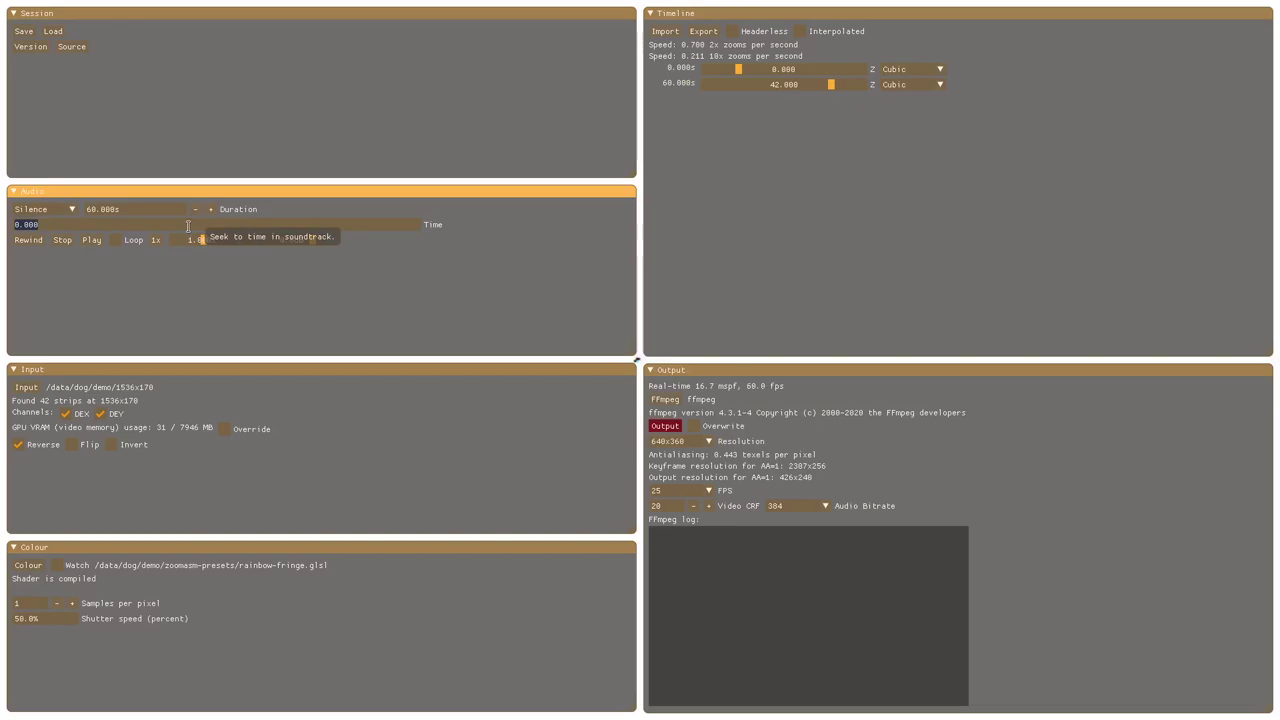
text(5)
key(Return)
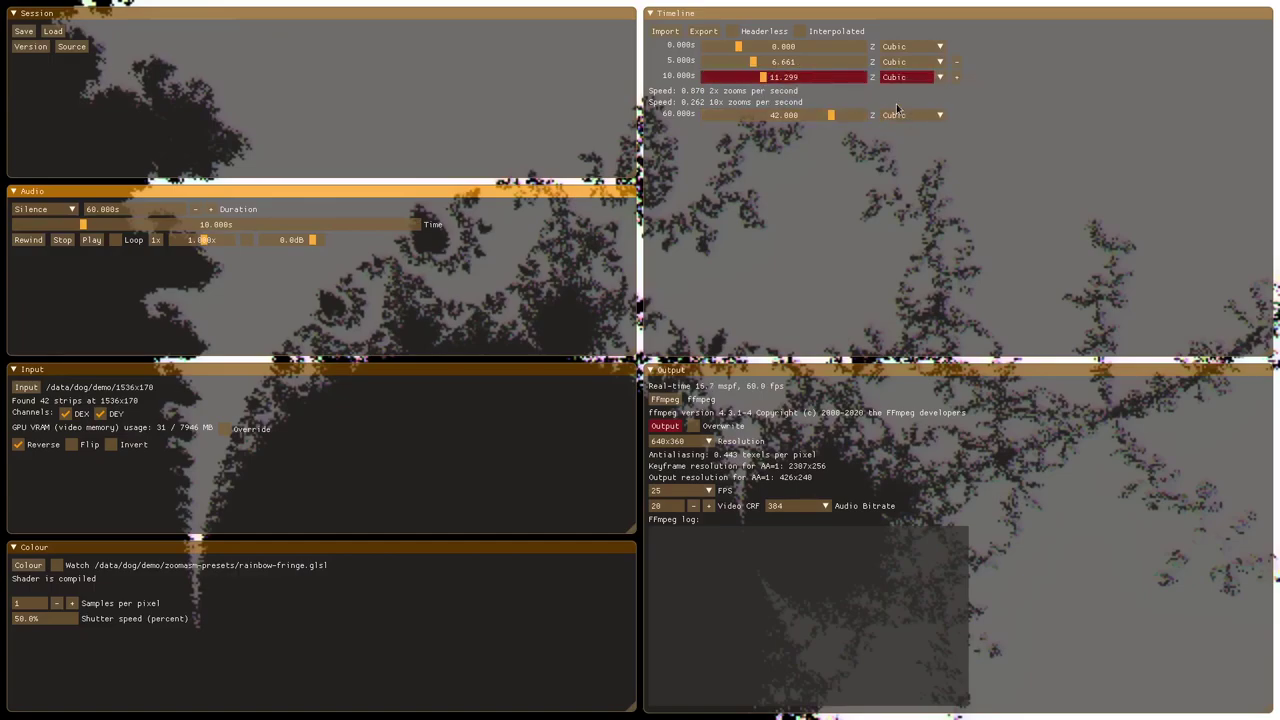
Make the 5-second waypoint Linear and drag the starting zoom to about -15.
click(955, 76)
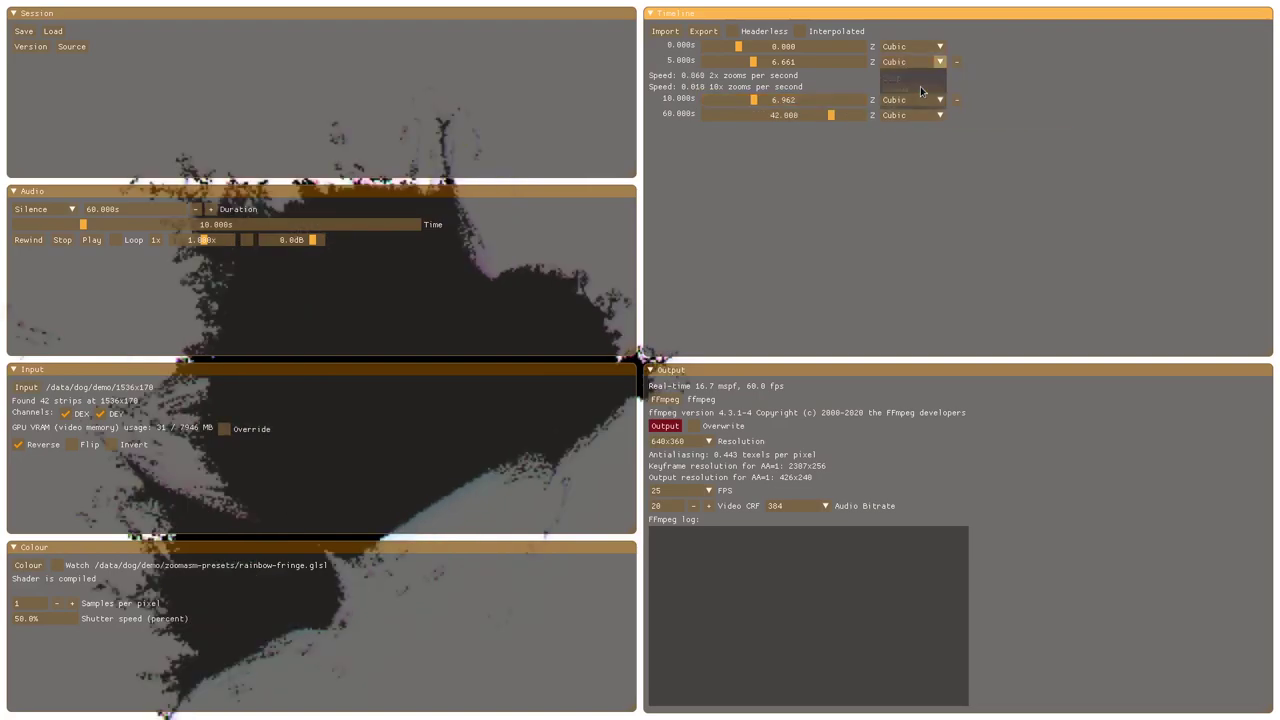
click(920, 86)
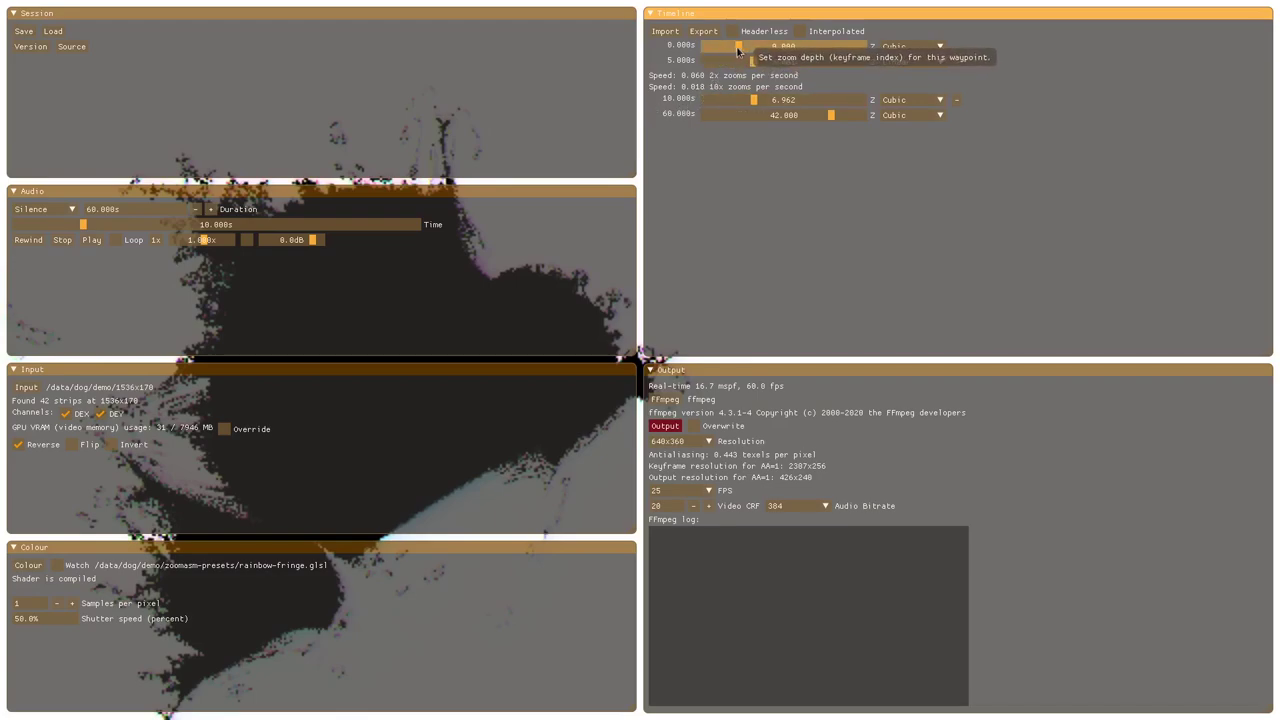
drag(725, 48, 684, 54)
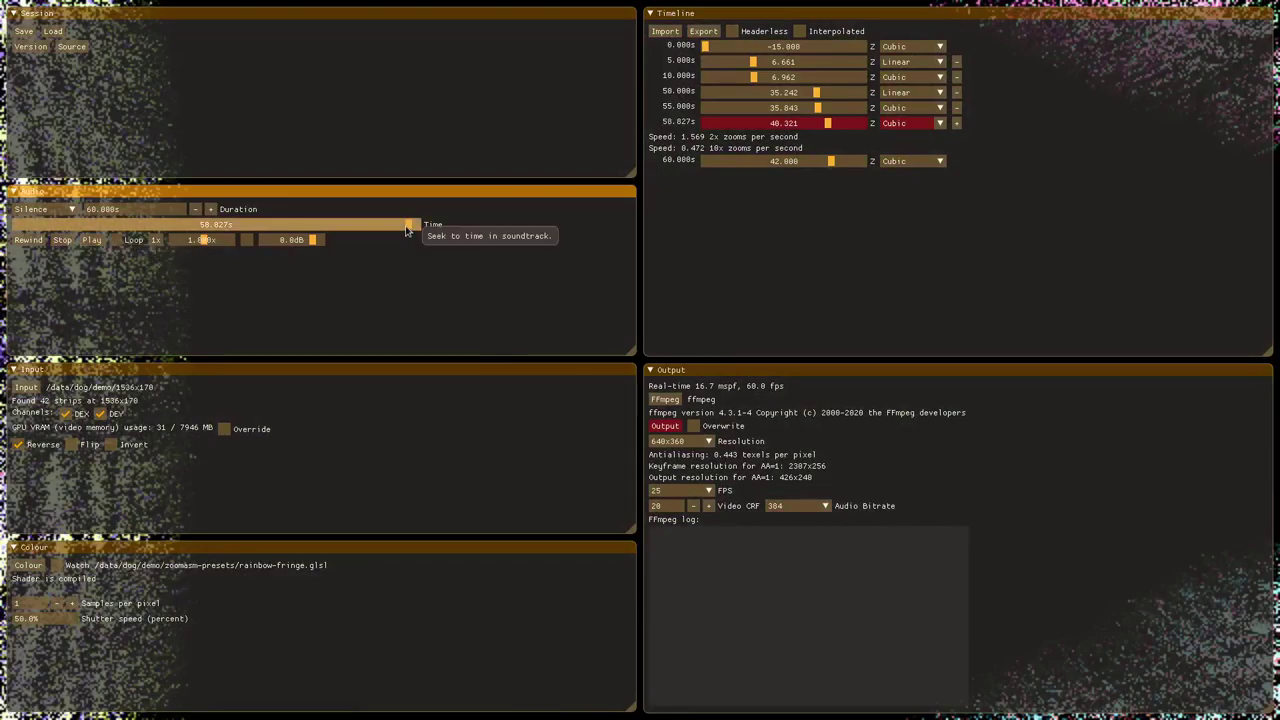
Seek back to about 7 seconds and raise the 60.000s keyframe's zoom to 56.880.
drag(408, 224, 65, 228)
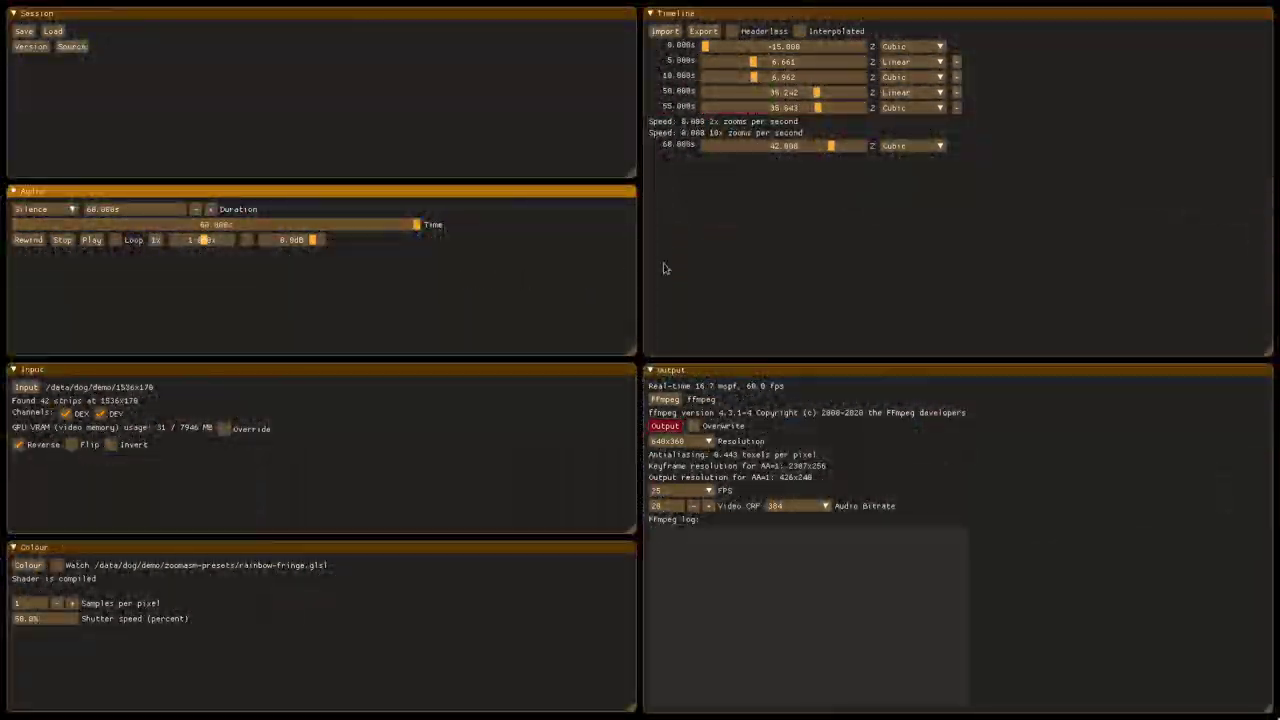
drag(828, 146, 898, 158)
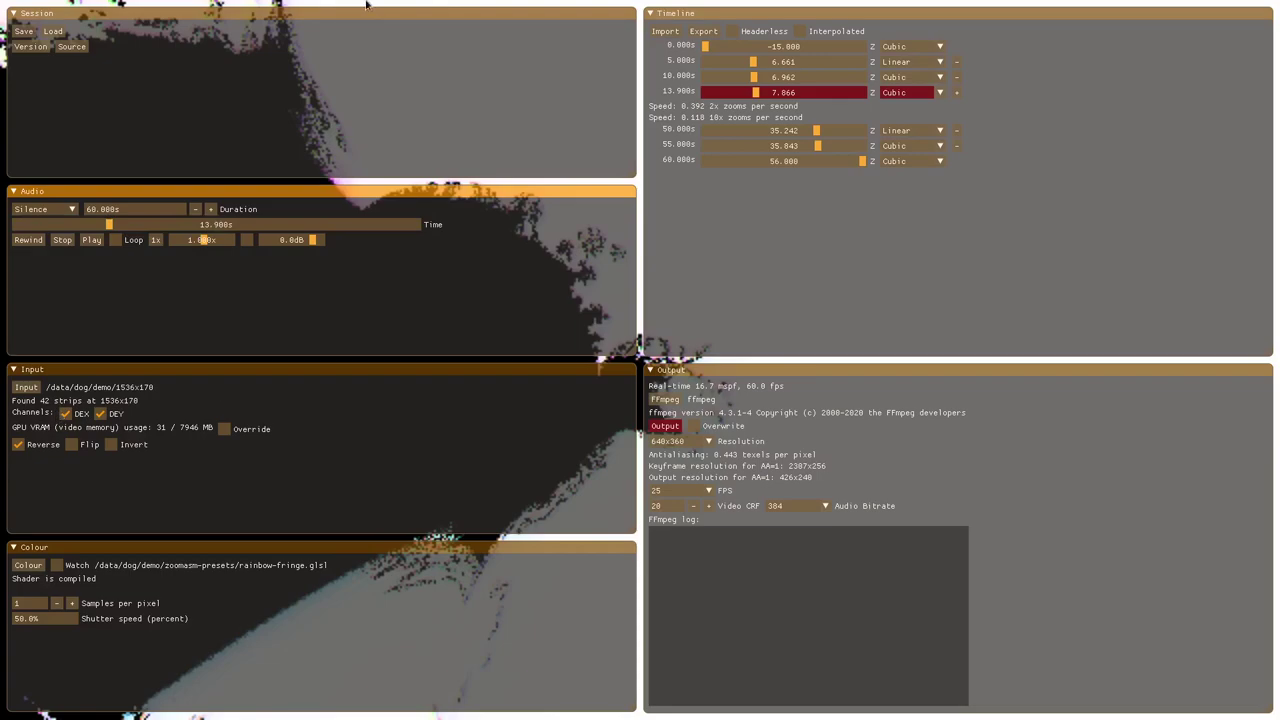
Set the output resolution to 1920x1080.
click(666, 427)
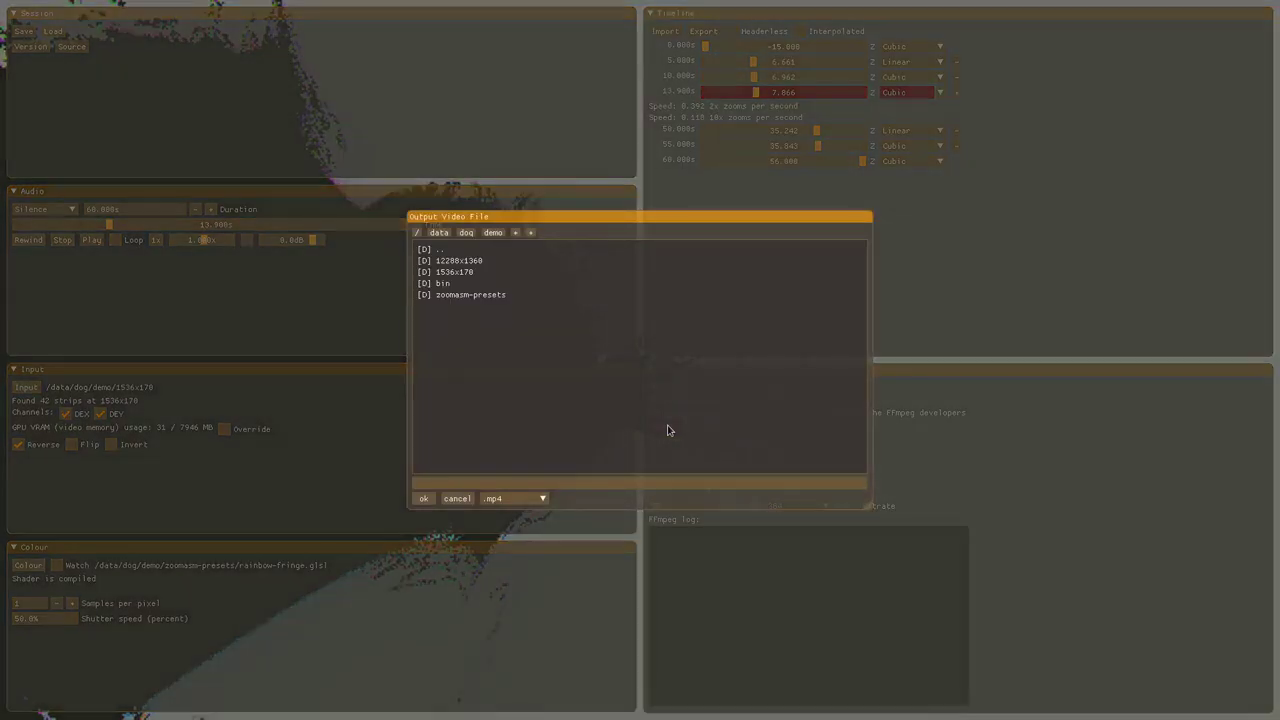
click(457, 498)
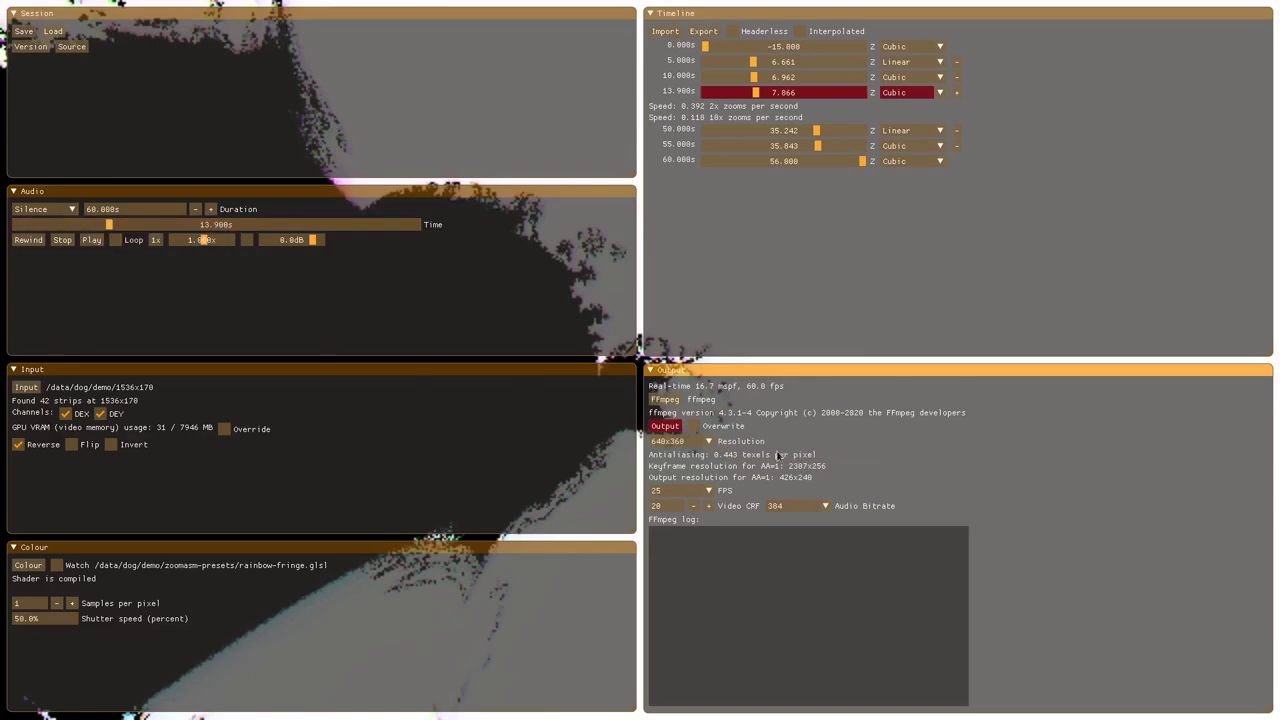
click(697, 444)
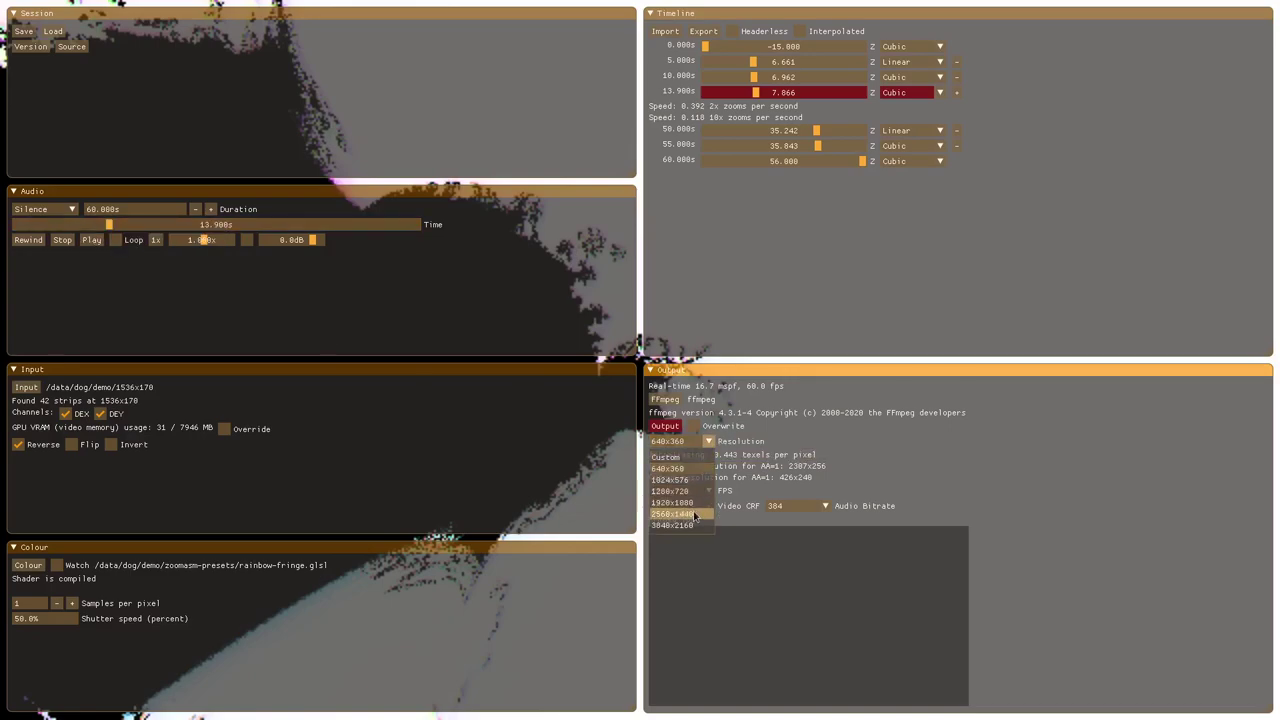
click(692, 505)
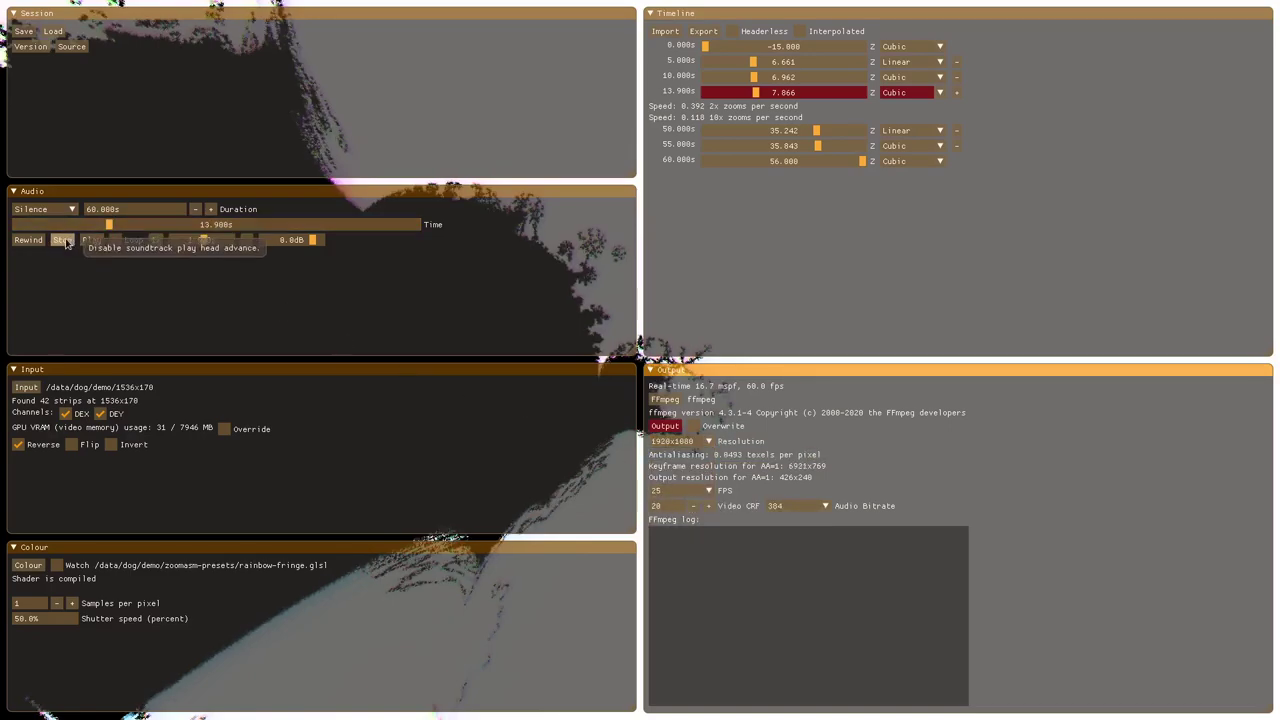
click(26, 387)
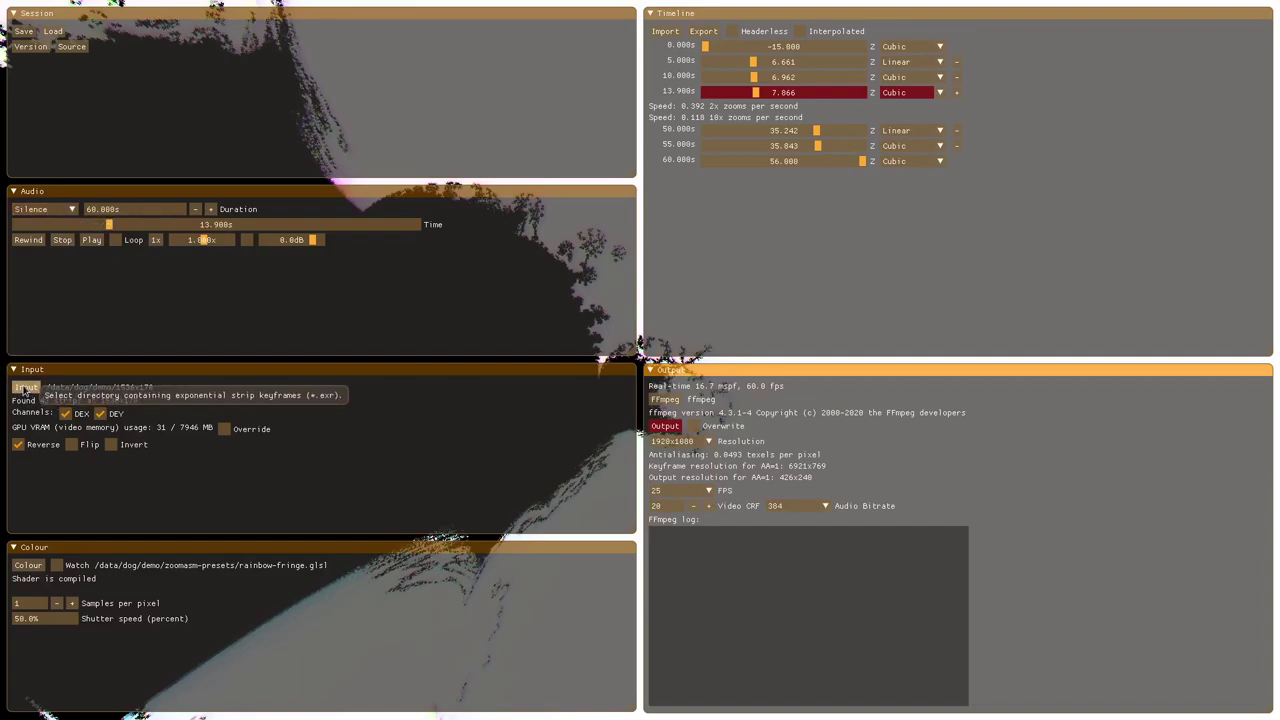
click(253, 437)
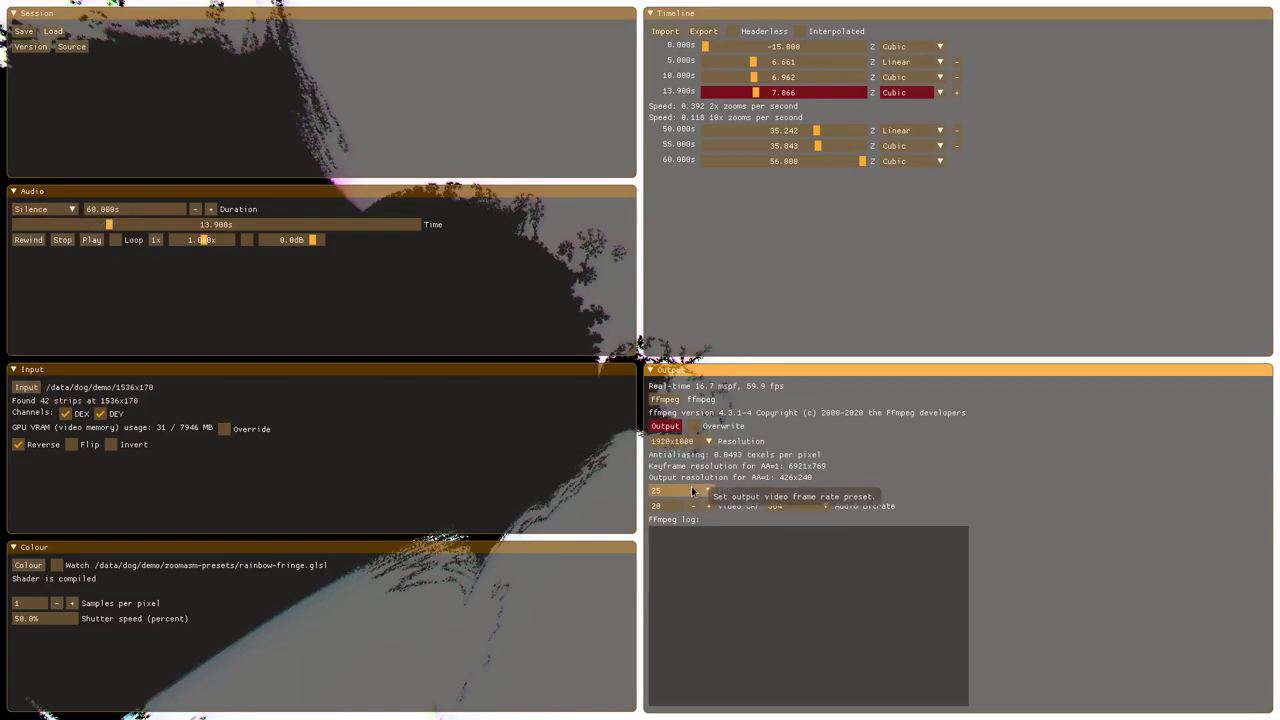
Set the output frame rate to 60 FPS and open the save-settings prompt.
click(680, 490)
click(679, 575)
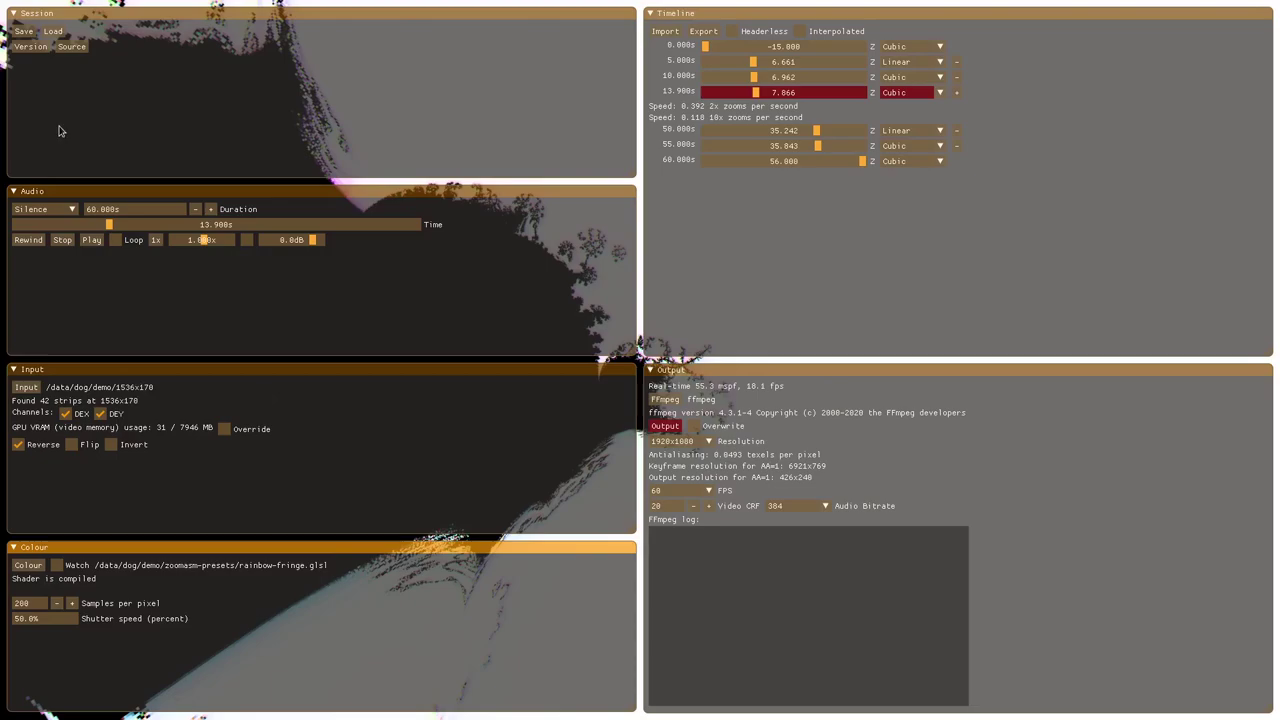
click(28, 34)
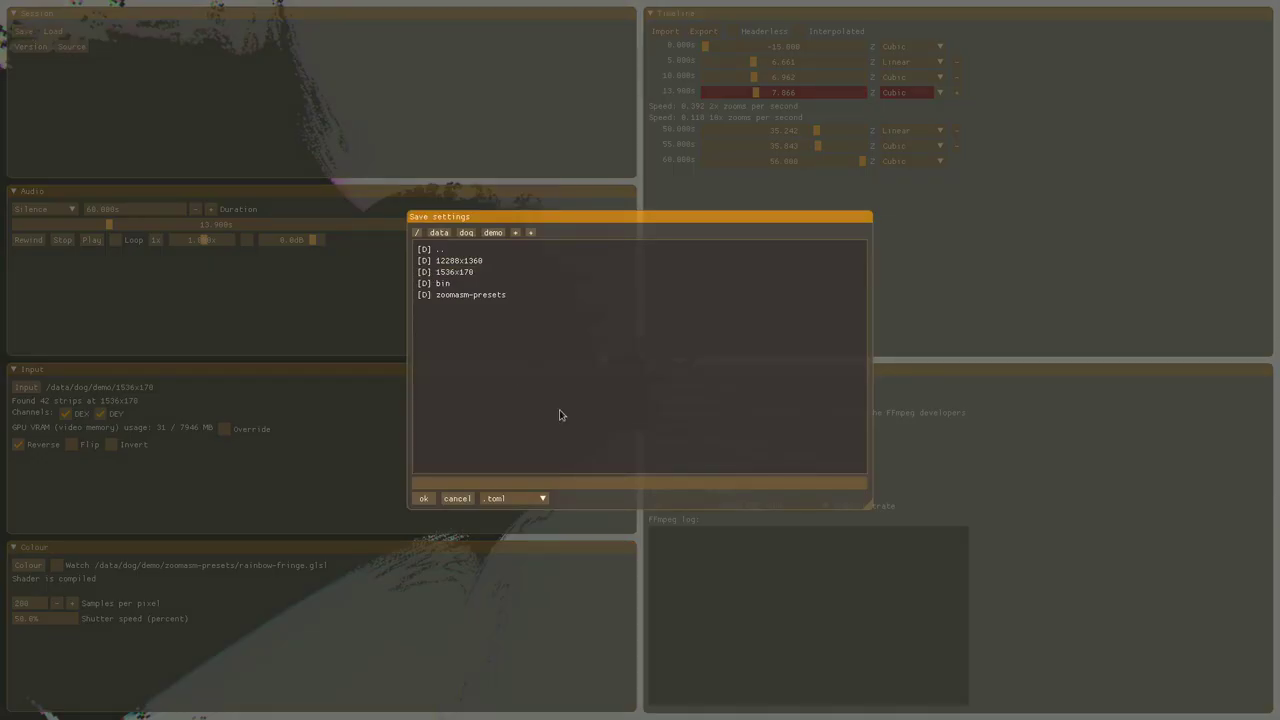
Save the session as demo.toml, rewind to 0.000s, and save over demo.toml again.
text(demo.toml)
key(Return)
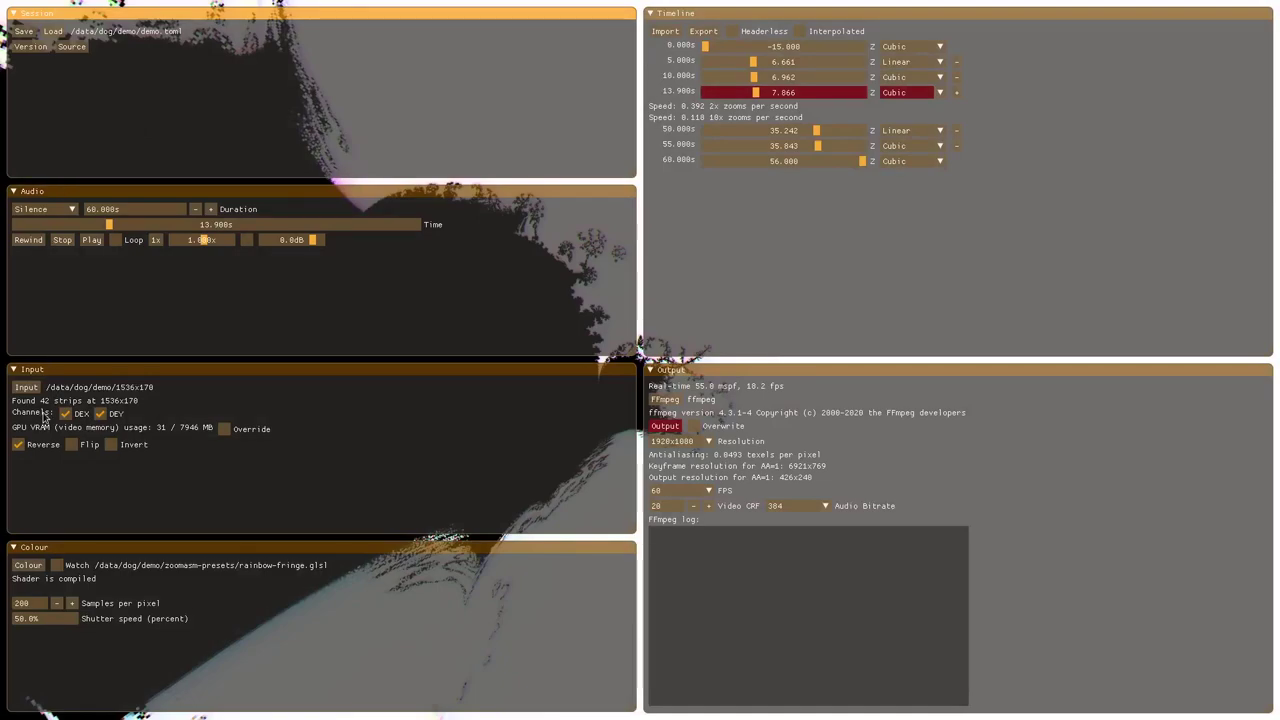
click(28, 240)
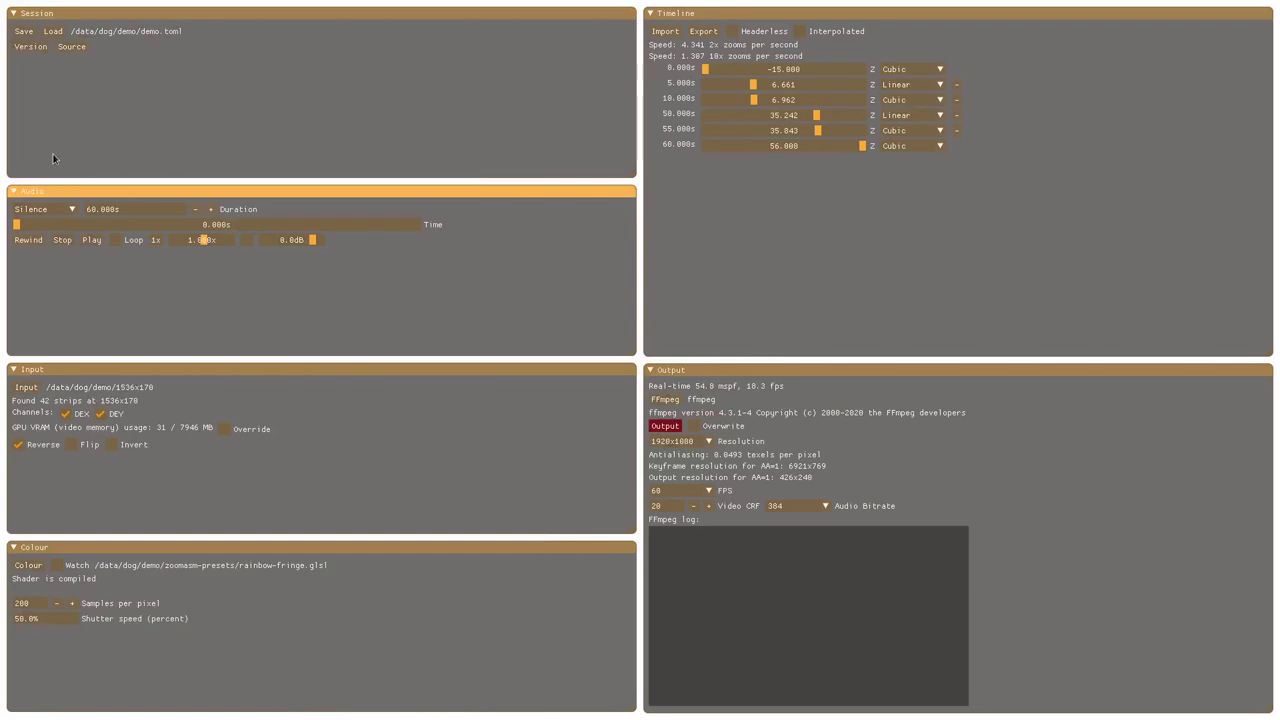
click(24, 31)
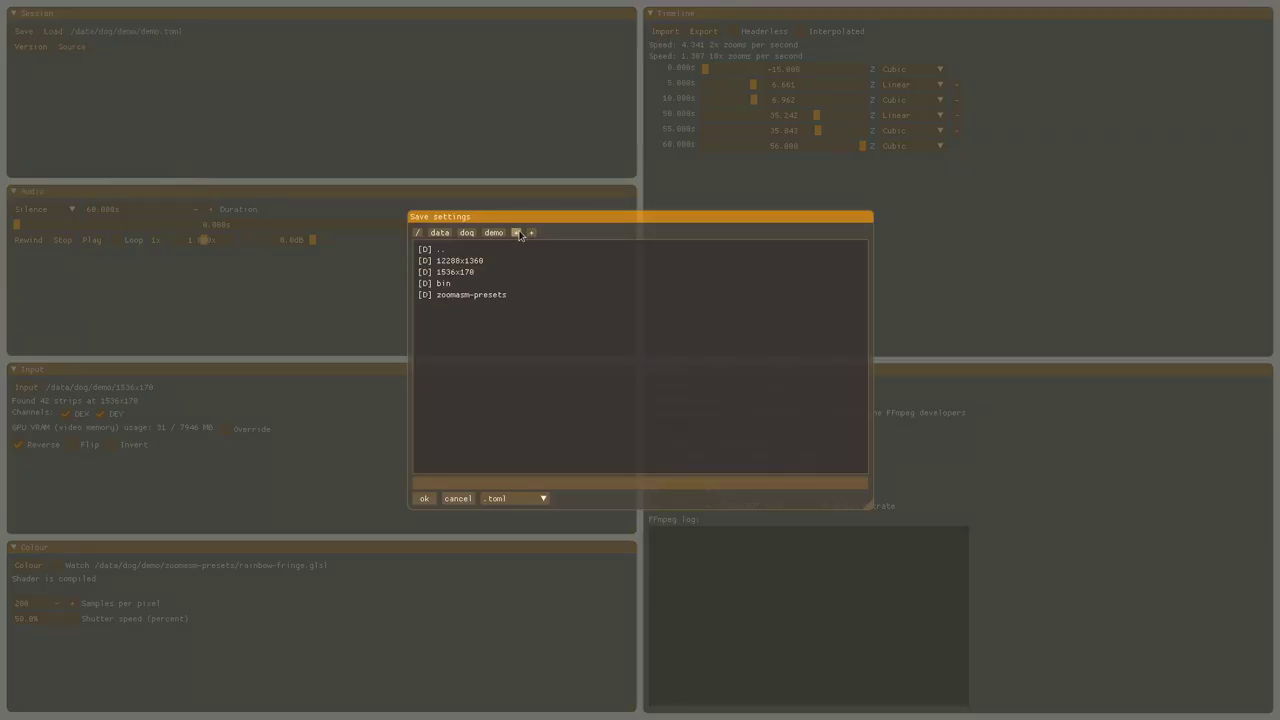
click(477, 306)
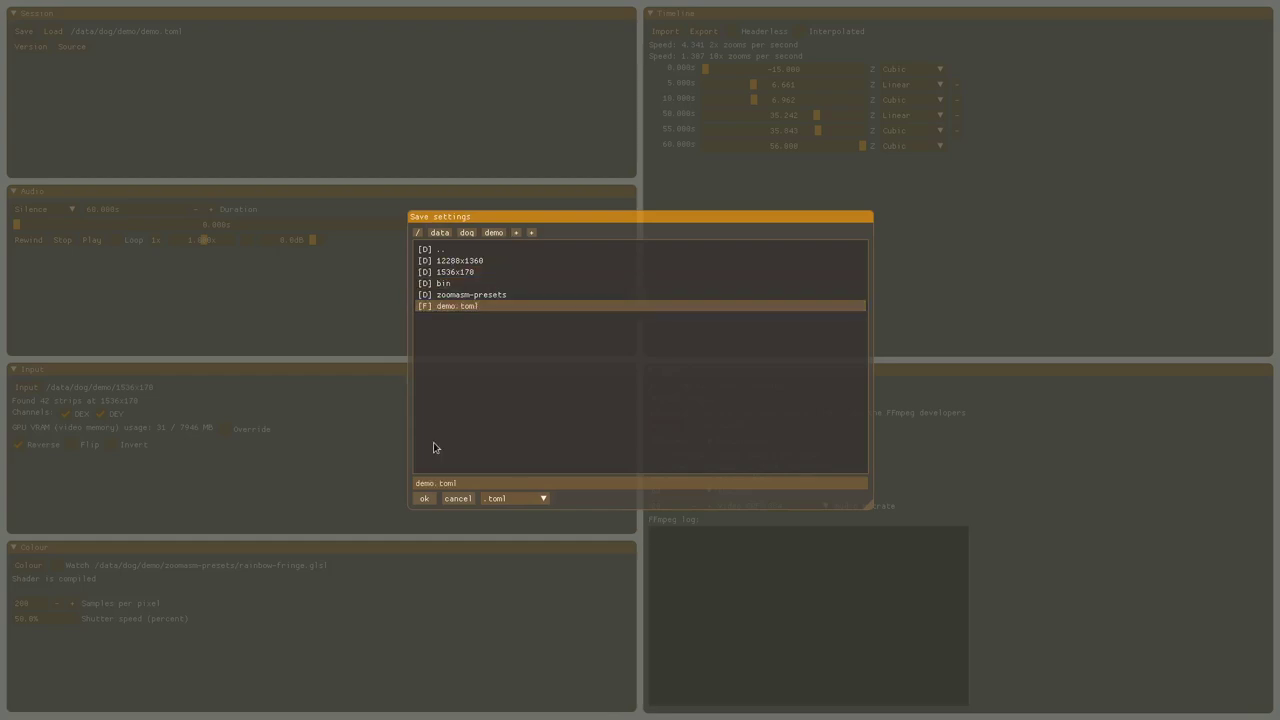
click(423, 499)
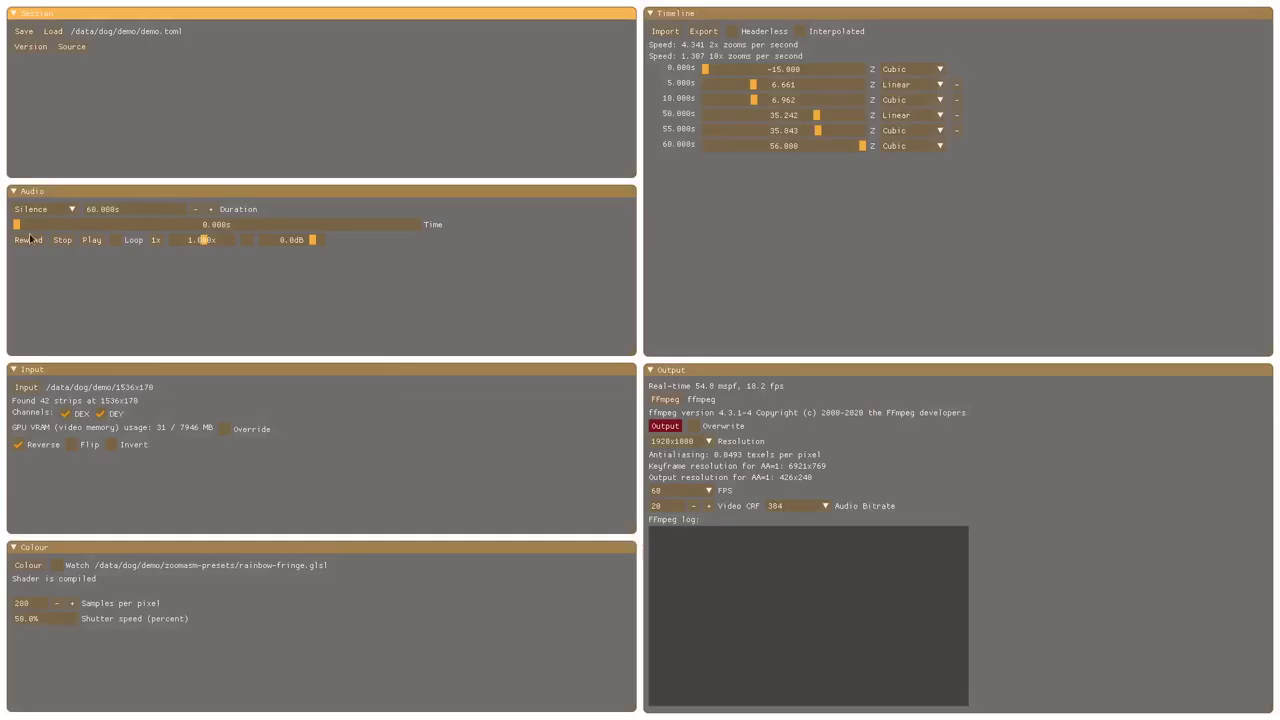
click(59, 34)
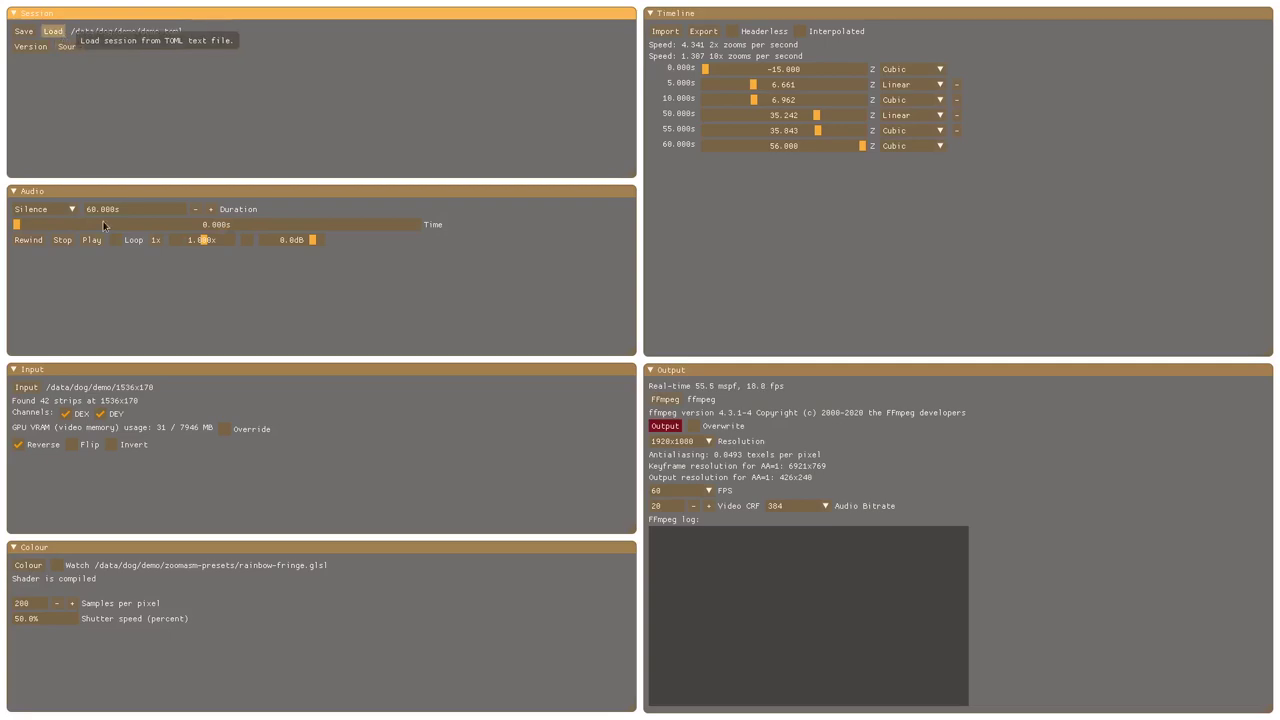
Switch the zoomasm input folder to the 12288x1360 EXR keyframes.
click(40, 390)
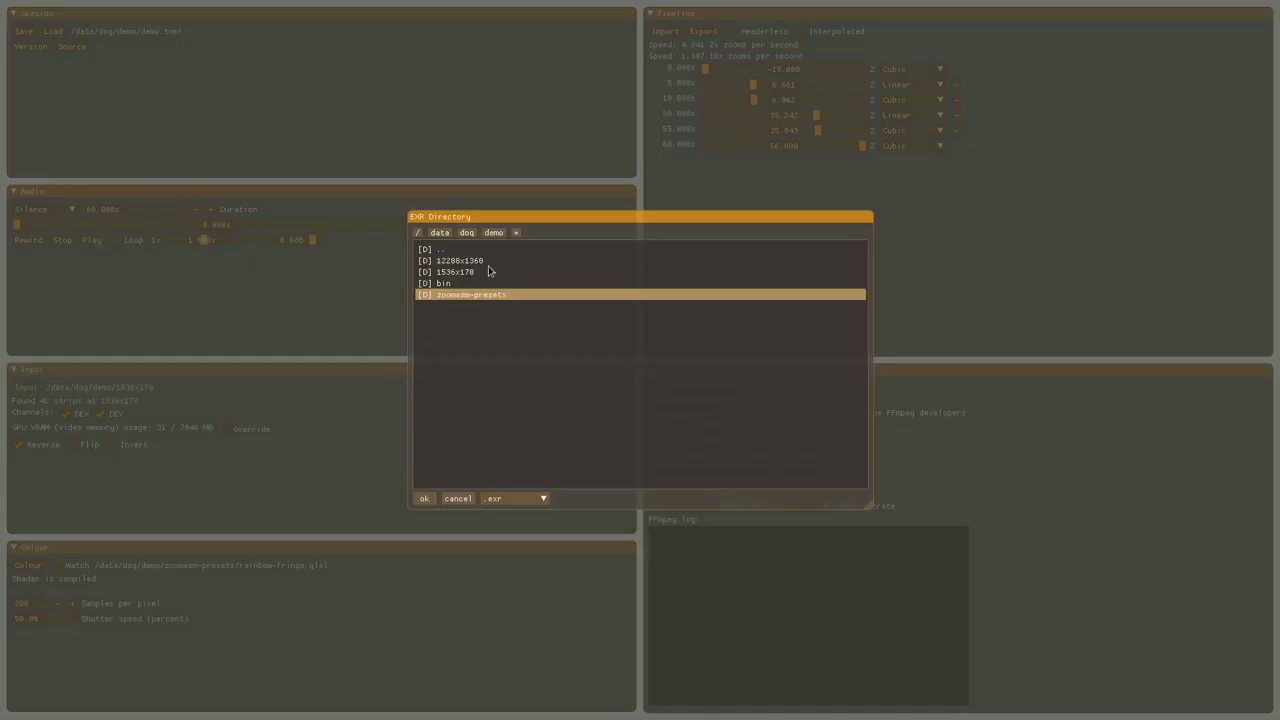
click(489, 271)
click(478, 260)
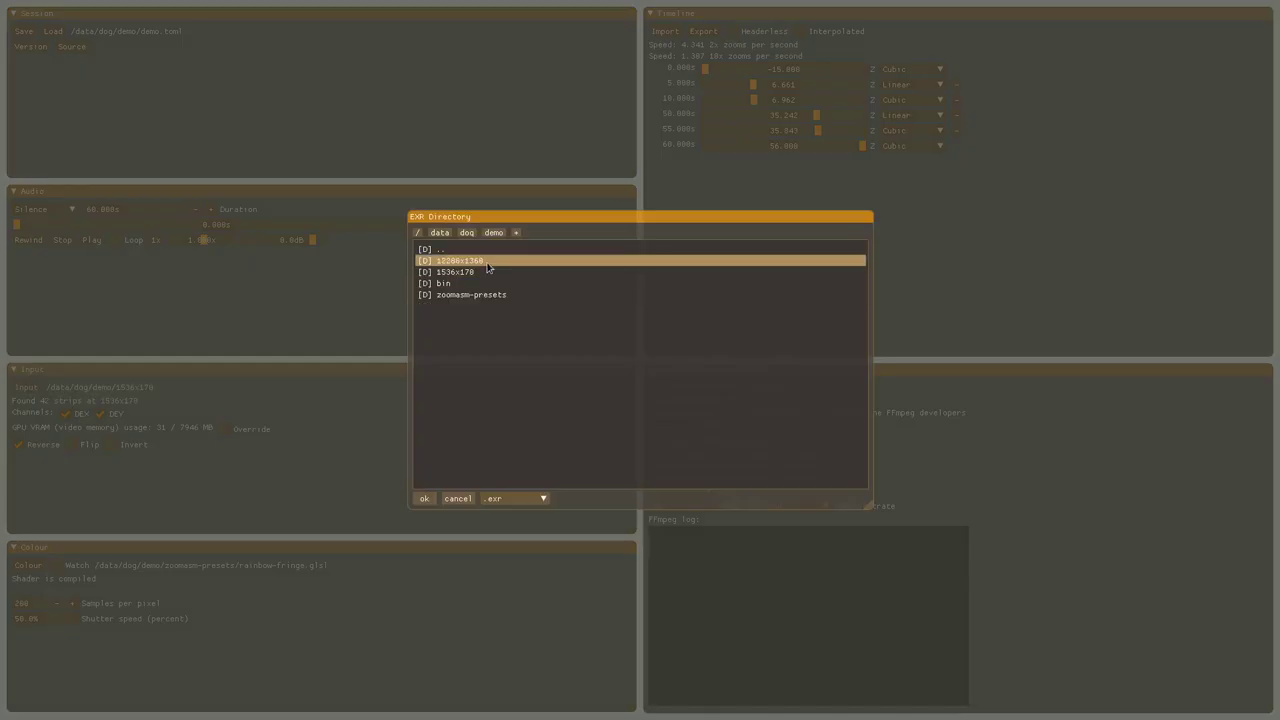
click(424, 498)
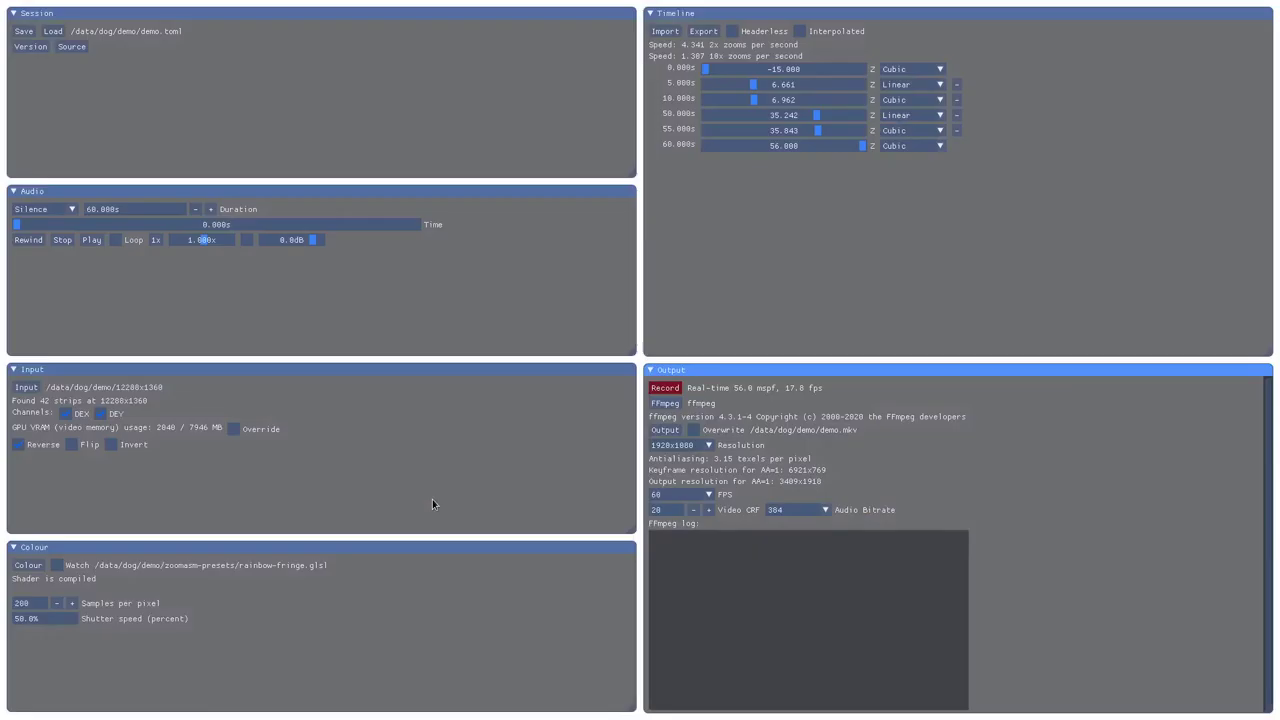
Render and encode the 60-second zoom to demo.mkv, then exit fullscreen with F11.
click(673, 389)
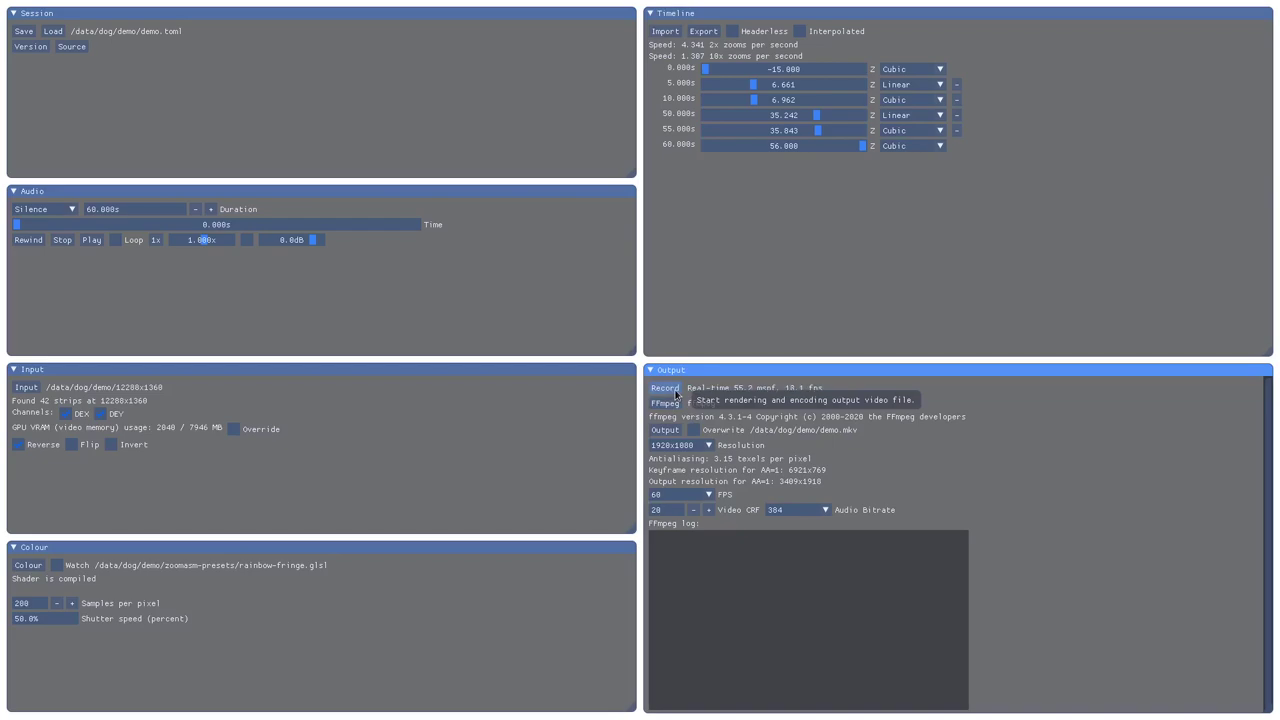
click(665, 388)
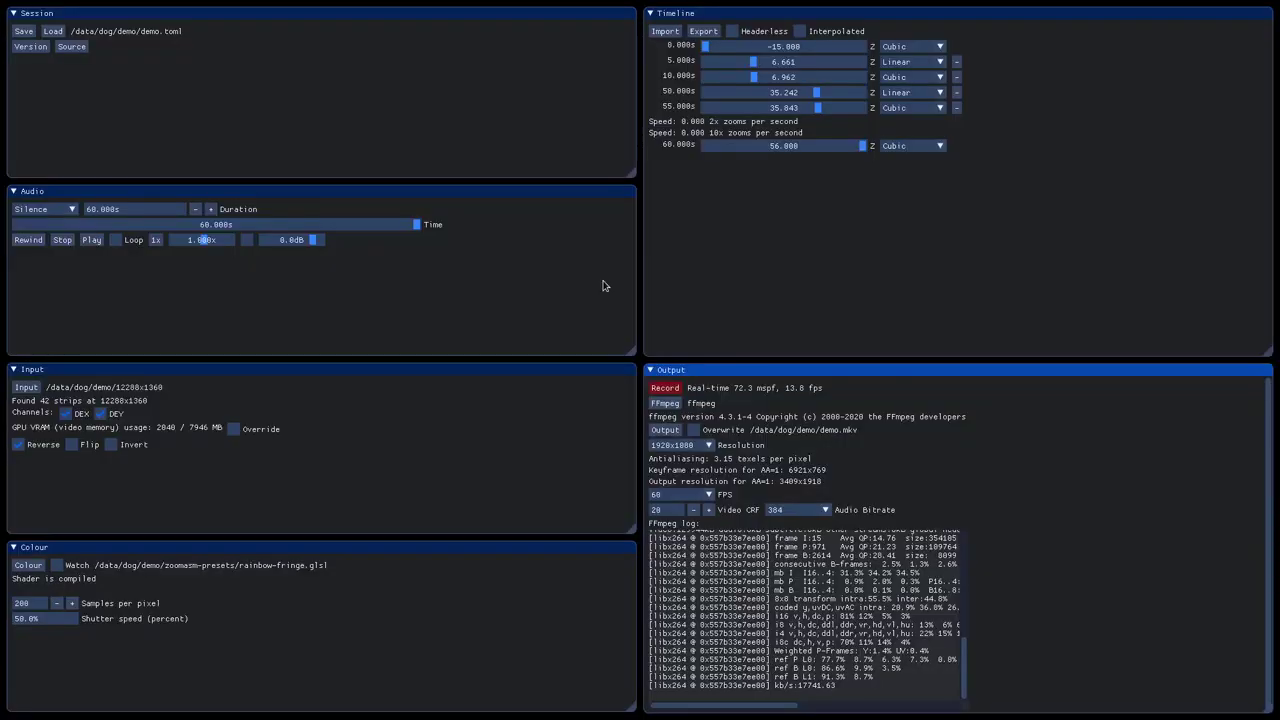
key(F11)
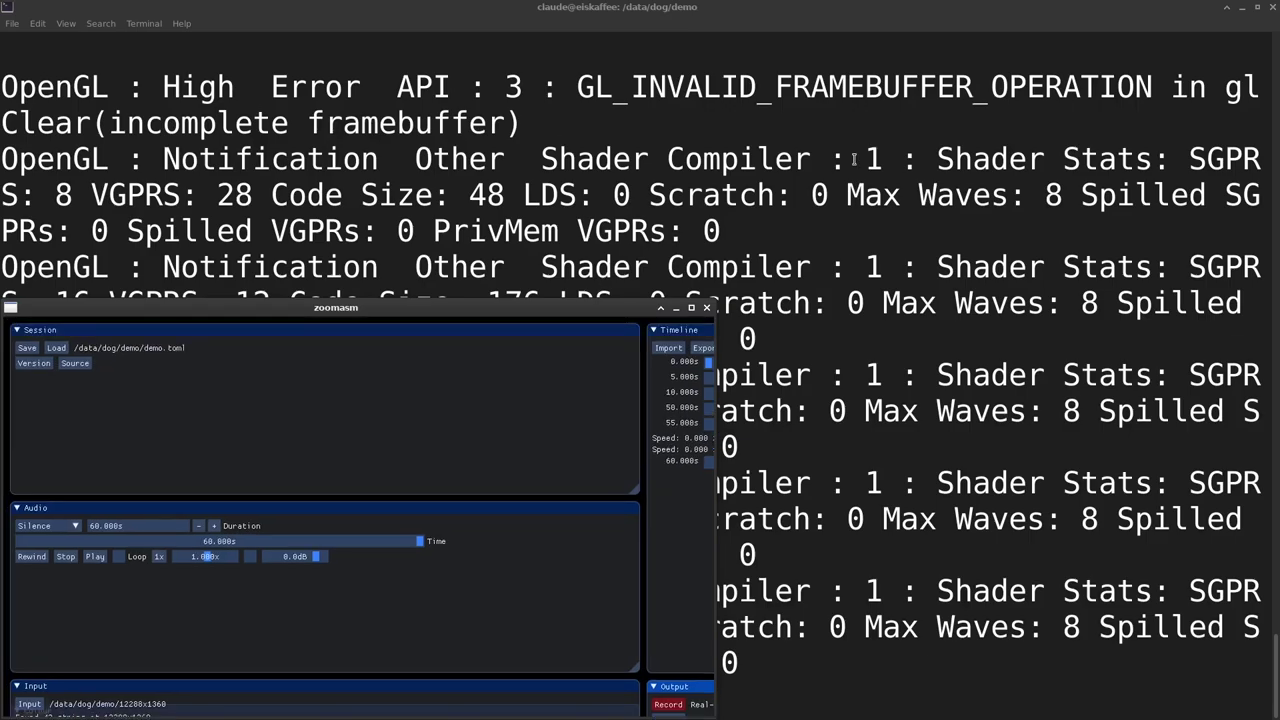
Close zoomasm, list file sizes with ls -1sh, and type mplayer -fs demo.mkv.
click(706, 307)
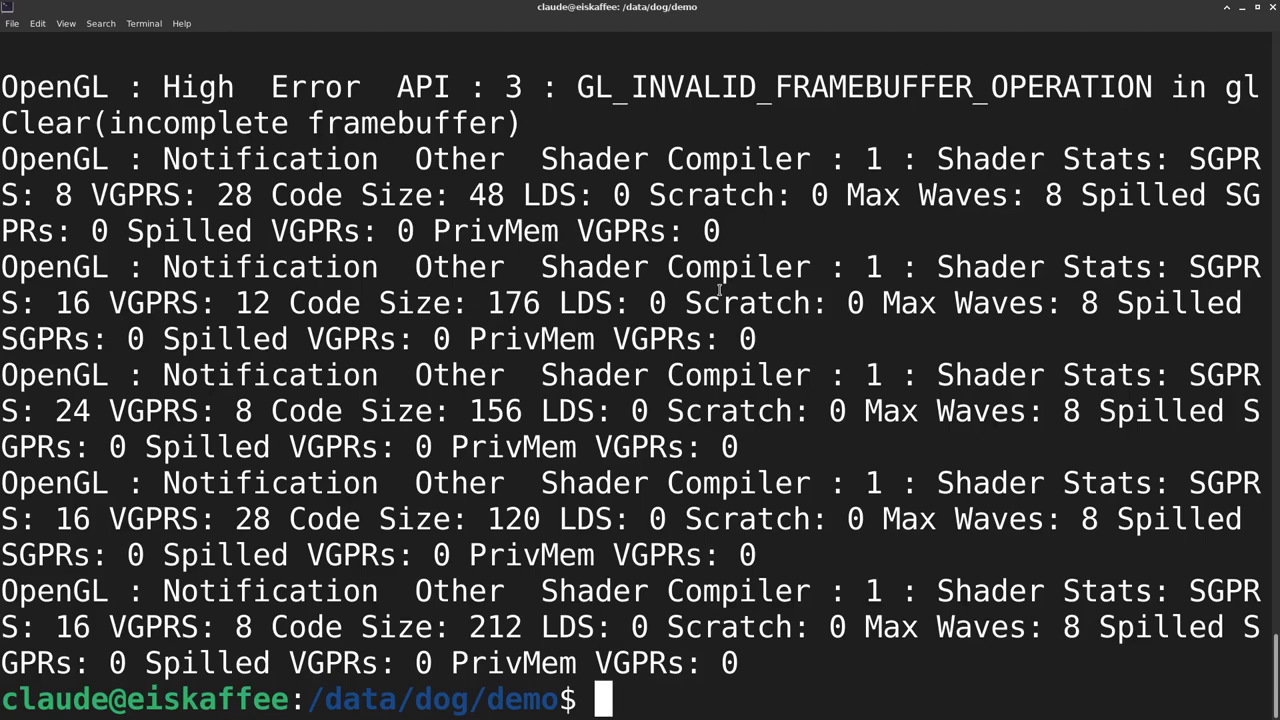
text(l)
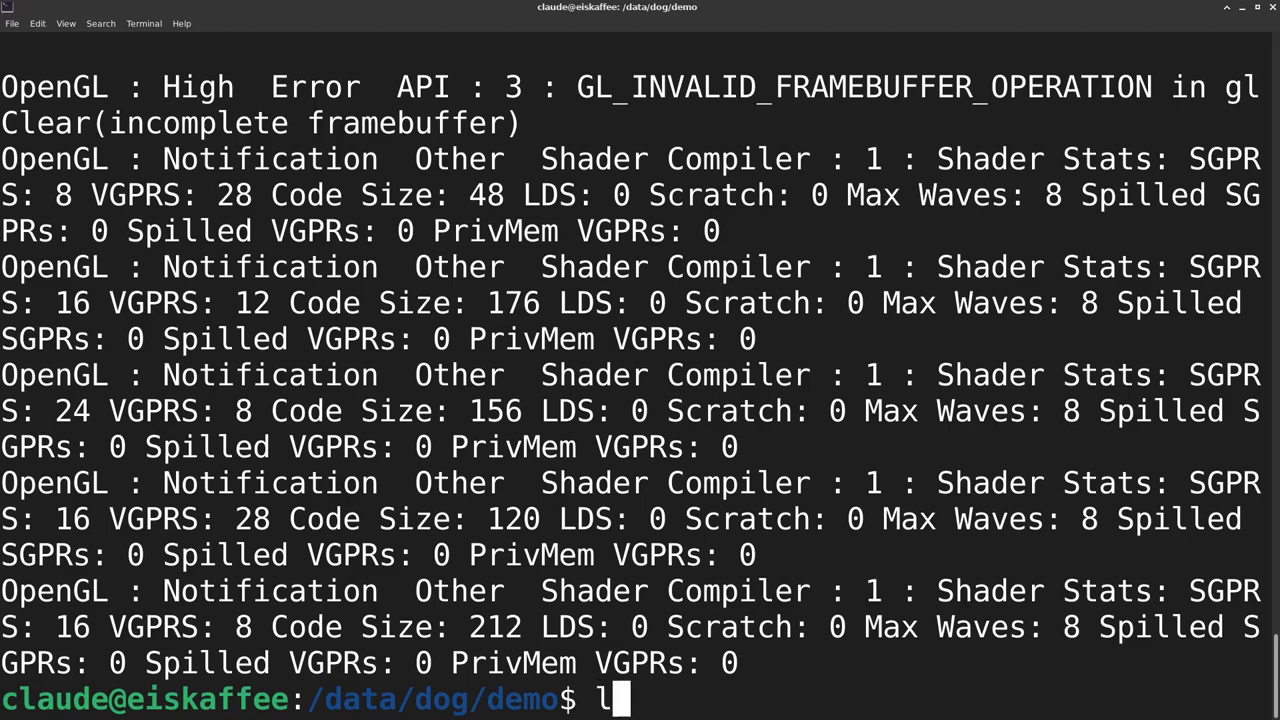
text(s -1sh)
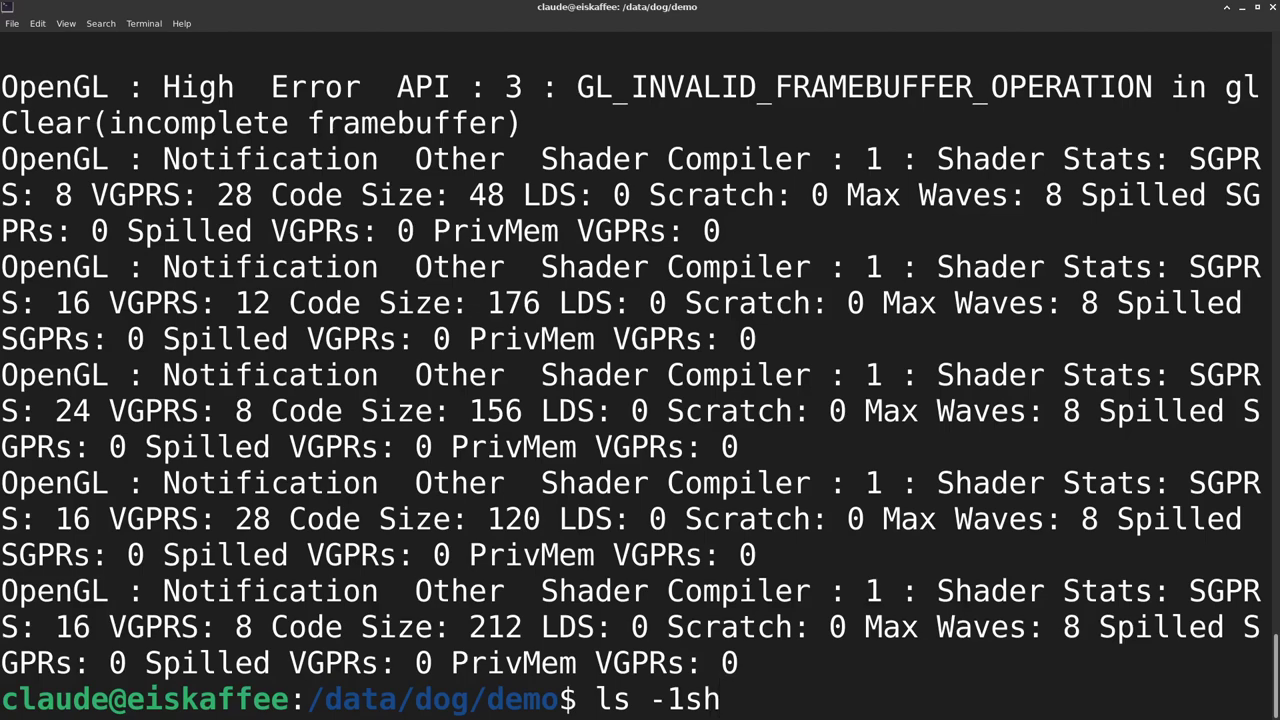
key(Return)
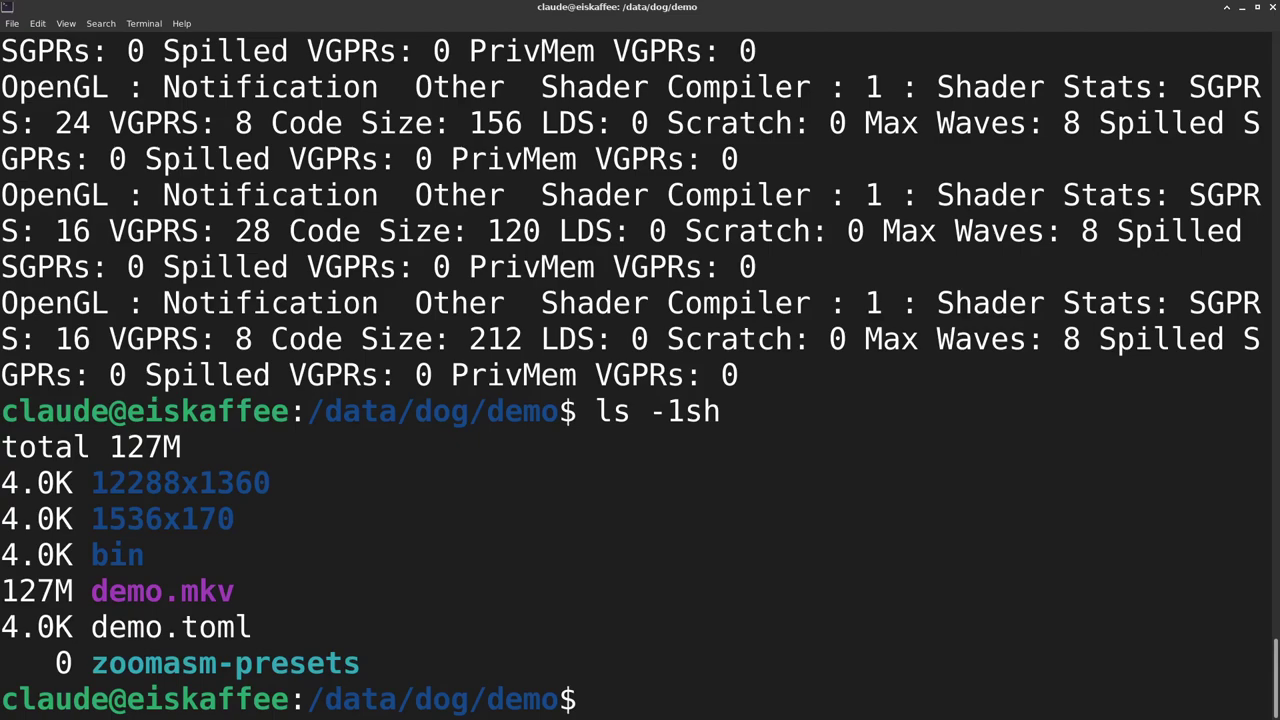
text(mpl)
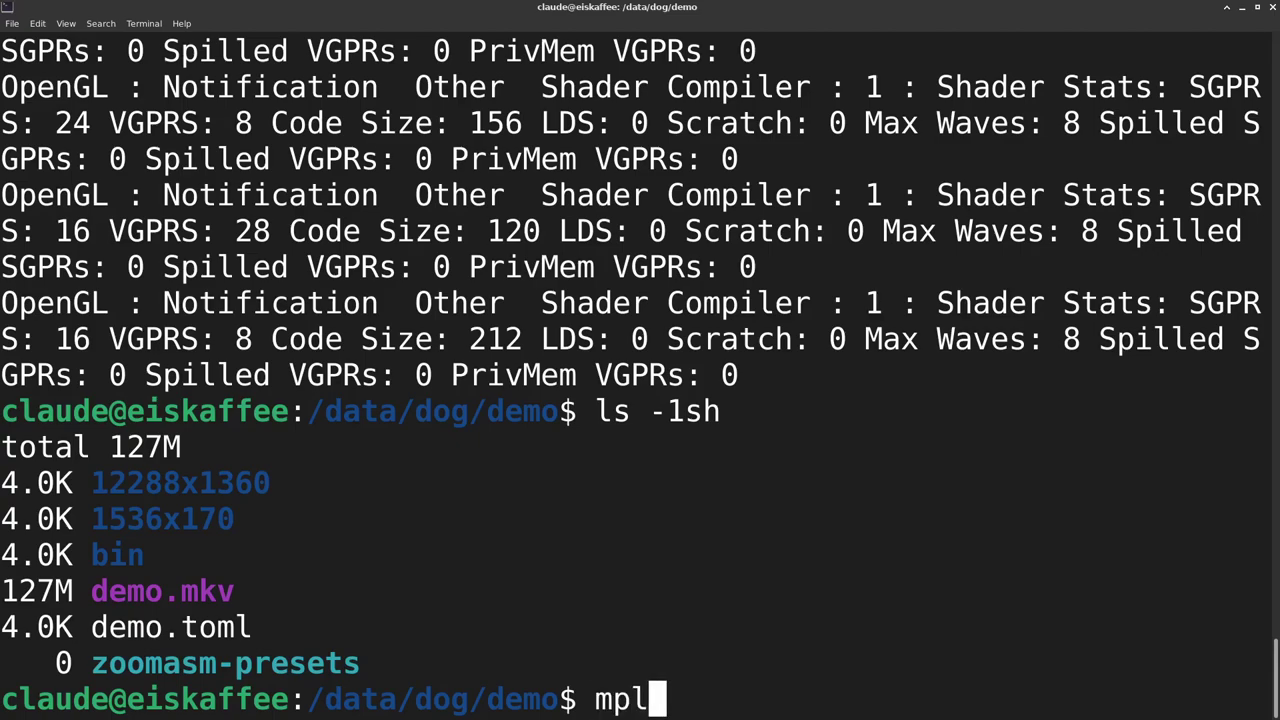
text(ayer )
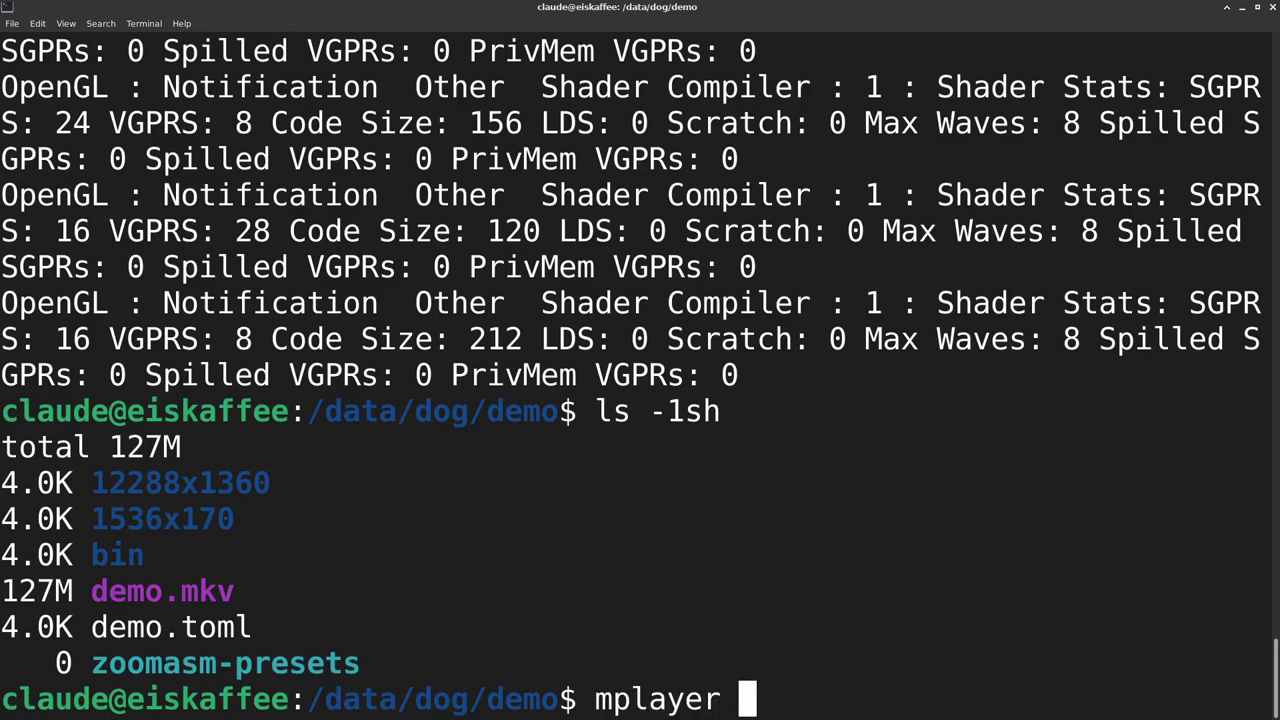
text(-fs demo.mkv)
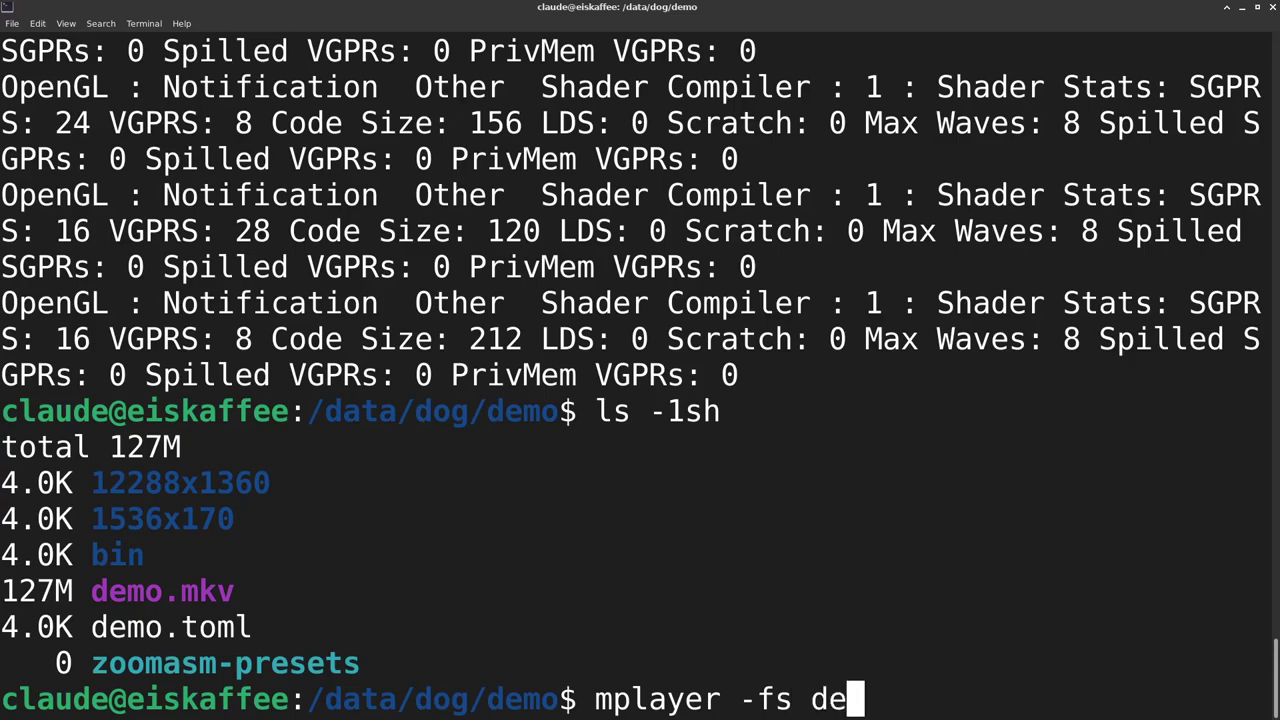